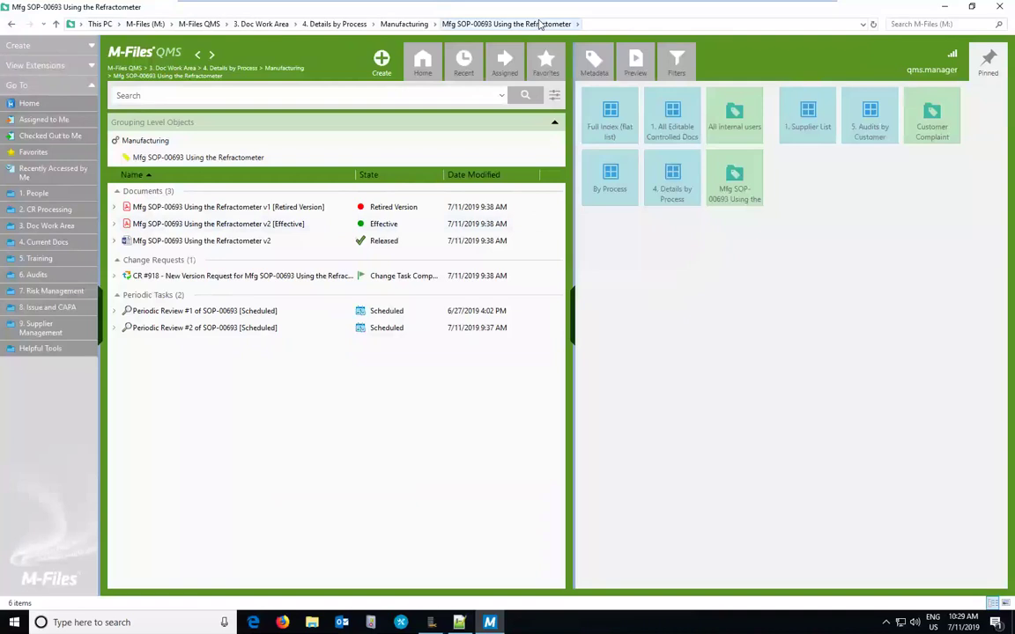
# Step: Review the metadata of the retired v1 and released v2 SOP versions, then return to the vault home
pyautogui.click(188, 209)
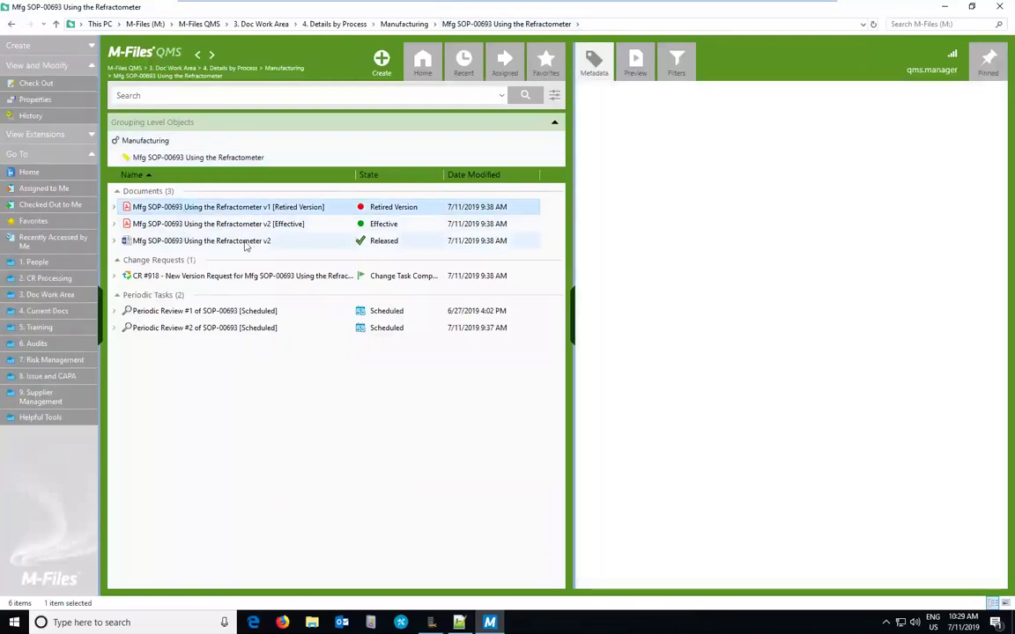
pyautogui.click(236, 243)
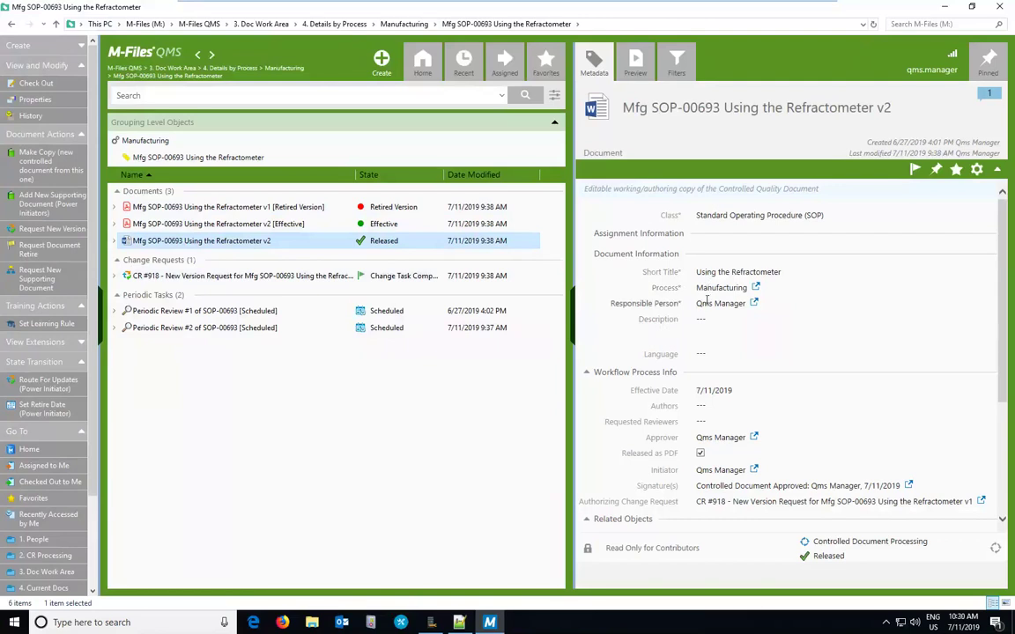
pyautogui.moveTo(718, 436)
pyautogui.click(423, 59)
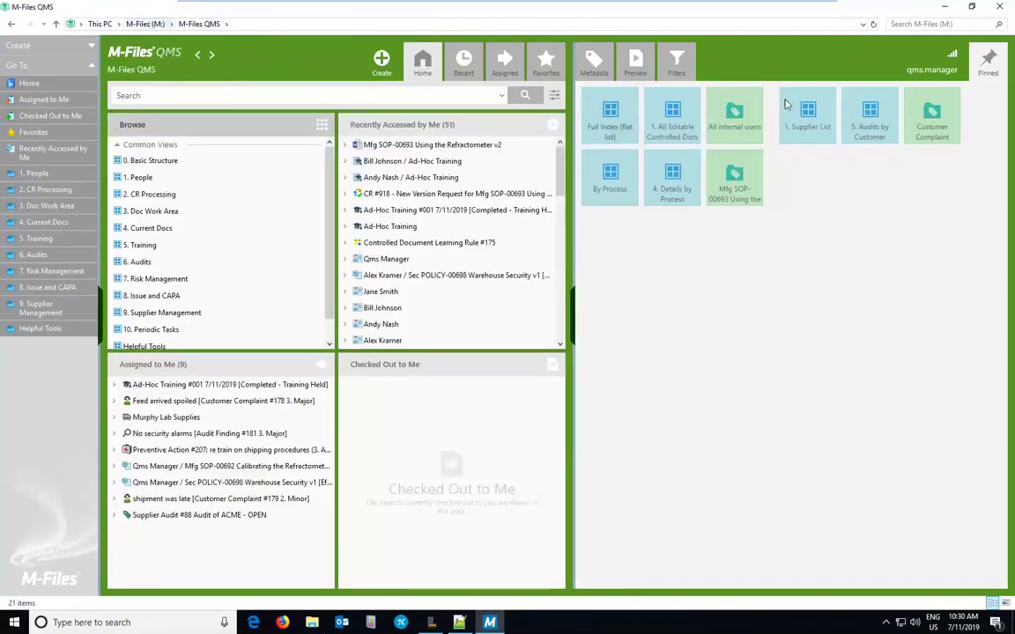
# Step: Close M-Files and reopen the M-Files QMS vault from the M-Files (M:) drive in File Explorer
pyautogui.click(1005, 8)
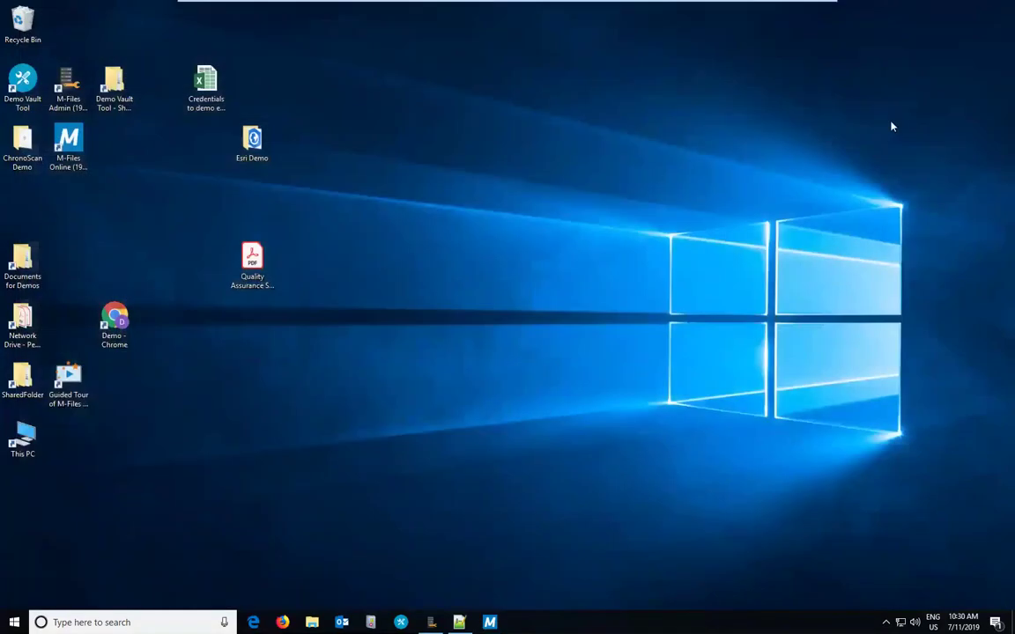
pyautogui.click(311, 621)
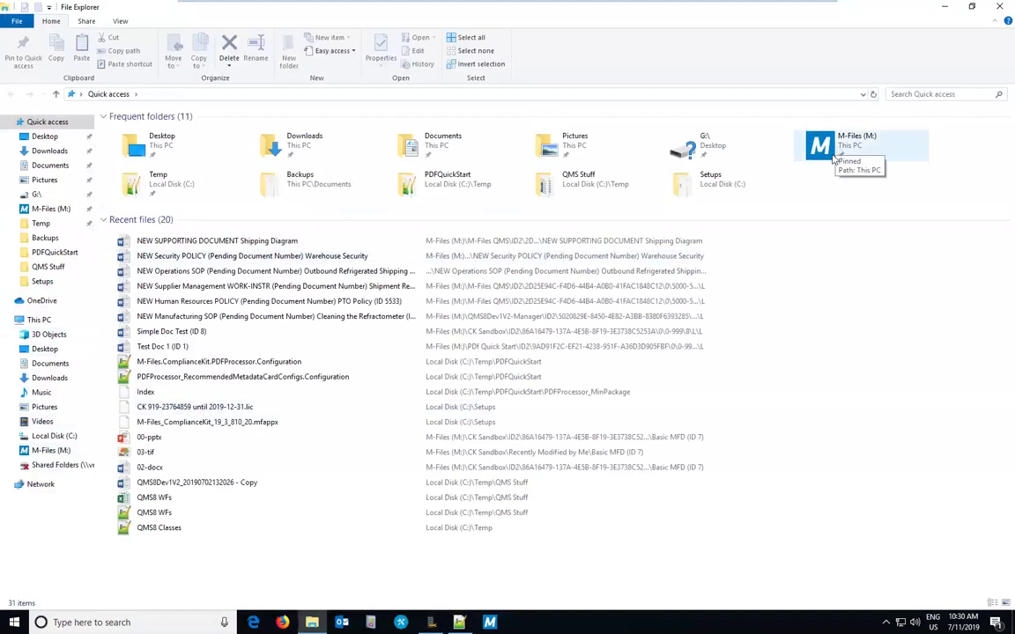
pyautogui.doubleClick(830, 145)
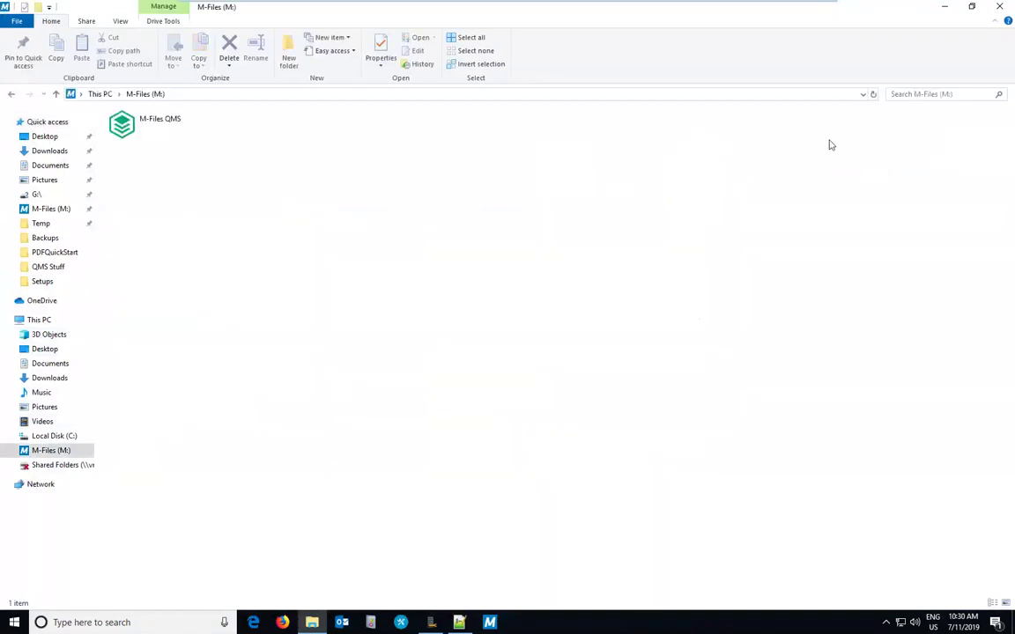
pyautogui.doubleClick(158, 132)
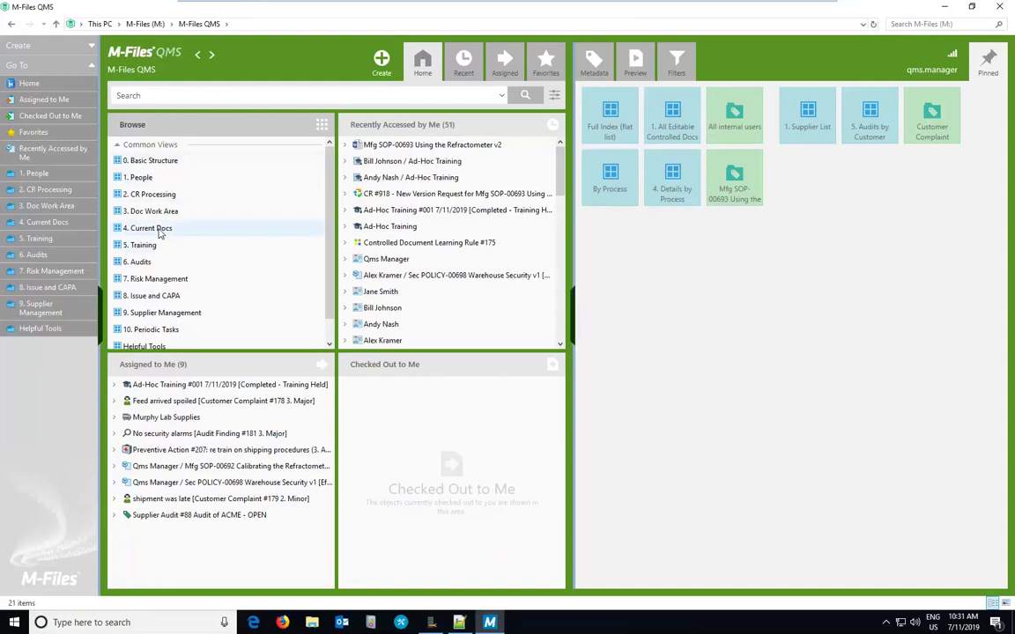
# Step: Open 4. Current Docs > Full Index and select SOP-00693 v2 [Effective]
pyautogui.doubleClick(159, 229)
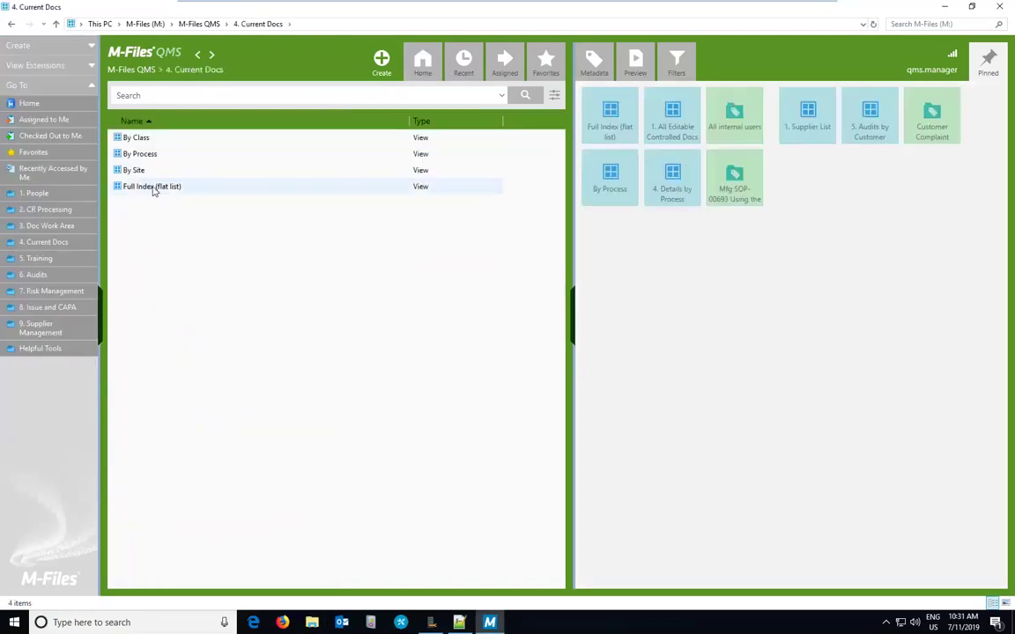
pyautogui.doubleClick(153, 187)
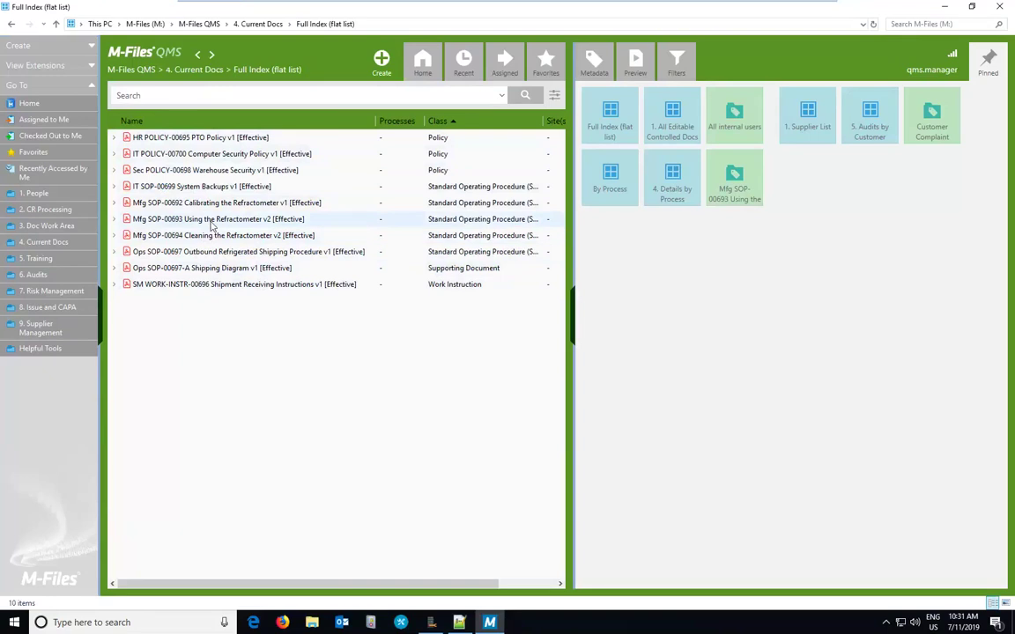
pyautogui.click(211, 222)
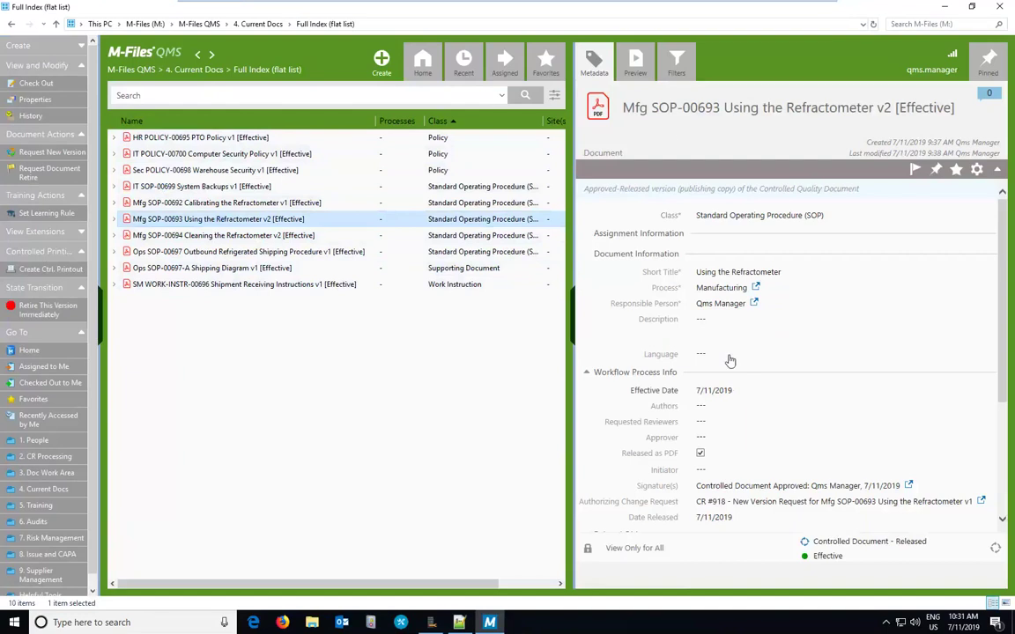
# Step: Preview the SOP-00693 PDF down to its signature page, then go back to 4. Current Docs
pyautogui.click(639, 59)
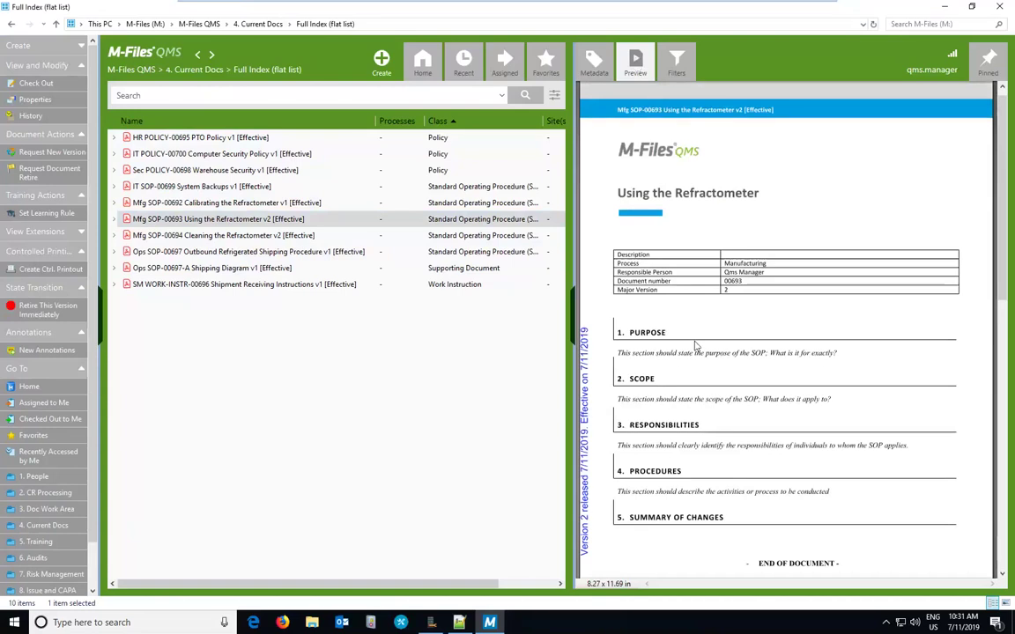
pyautogui.scroll(-1, 588, 375)
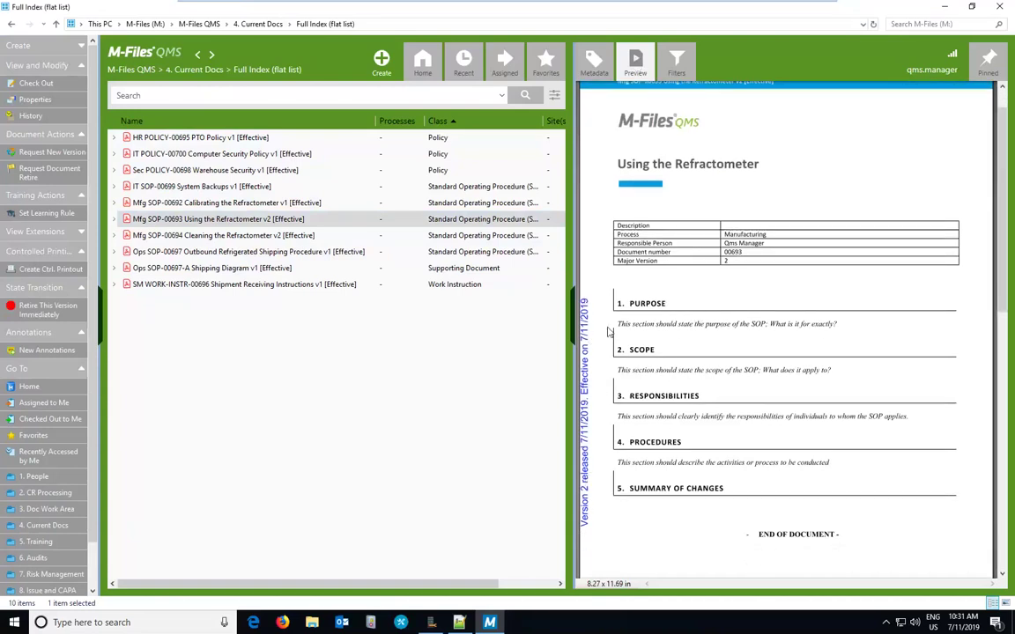
pyautogui.scroll(-2, 672, 402)
pyautogui.scroll(-12, 669, 402)
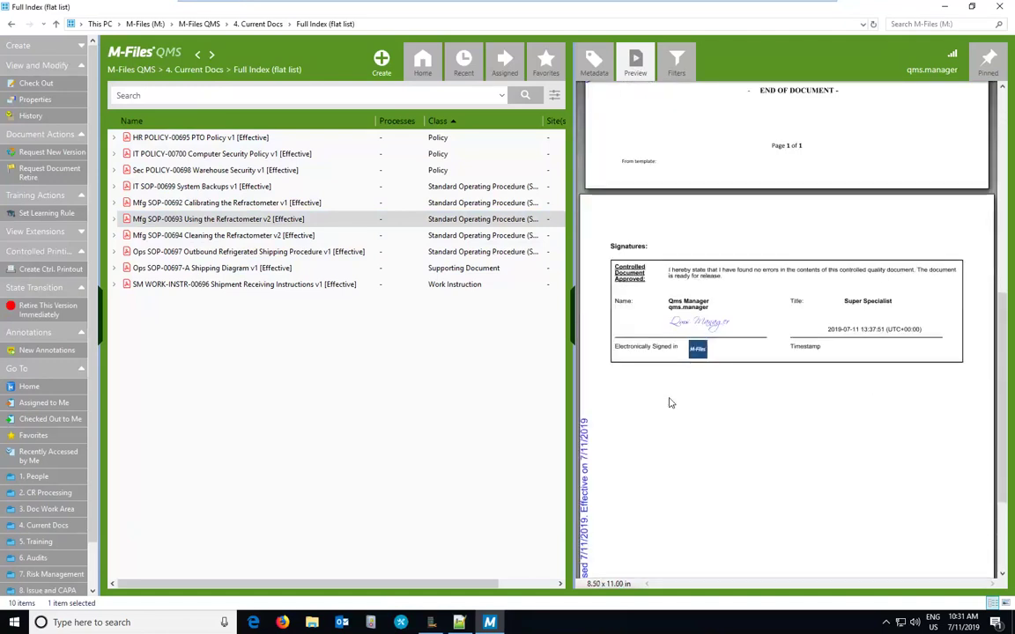
pyautogui.scroll(16, 670, 402)
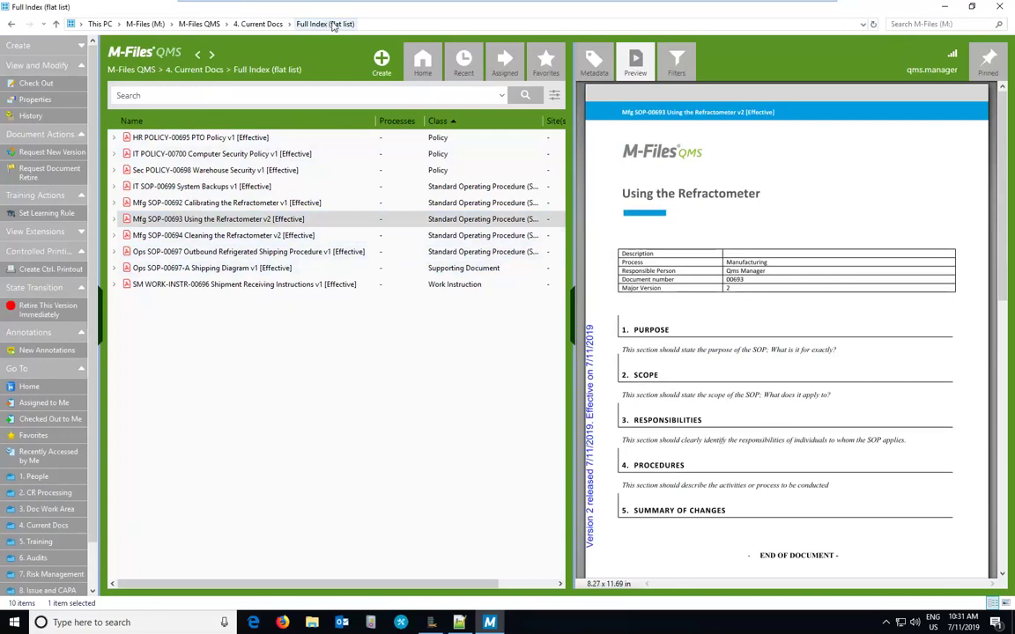
pyautogui.click(256, 24)
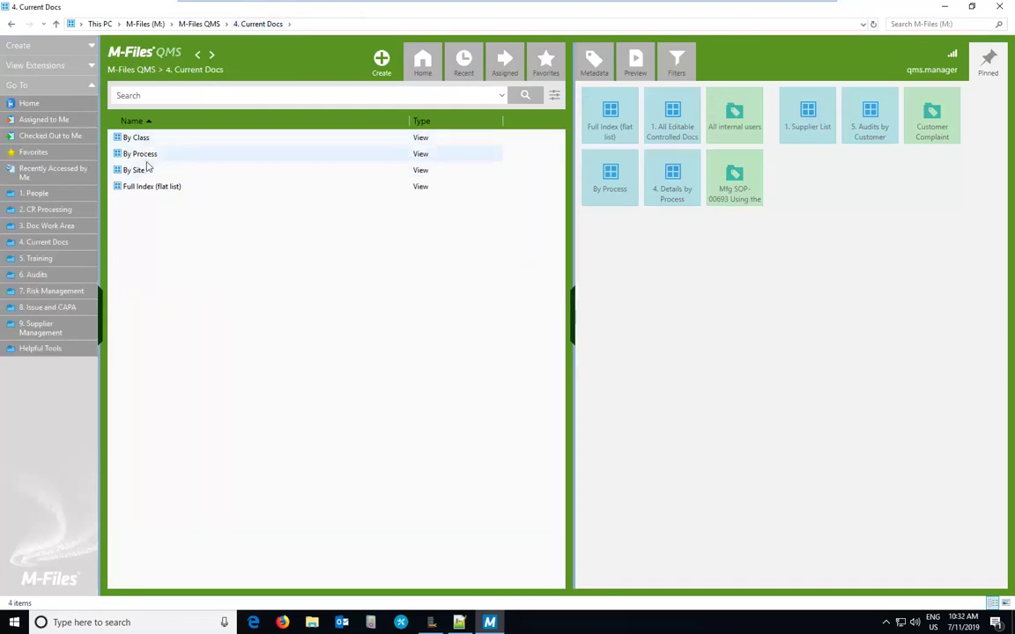
# Step: Browse By Process > Manufacturing and select Mfg SOP-00693 Using the Refractometer v2 [Effective]
pyautogui.doubleClick(145, 154)
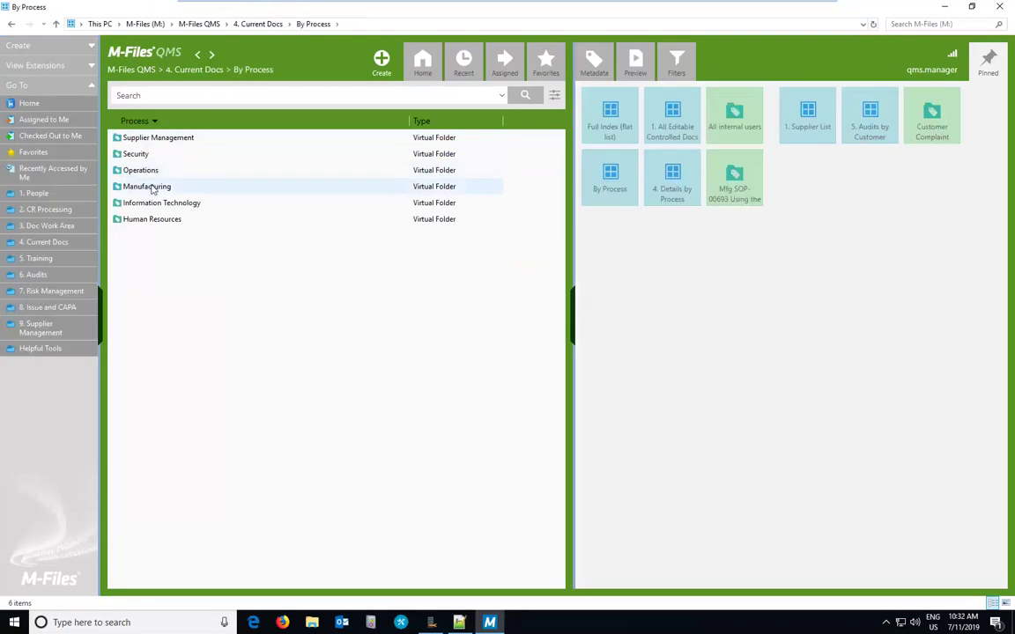
pyautogui.doubleClick(150, 187)
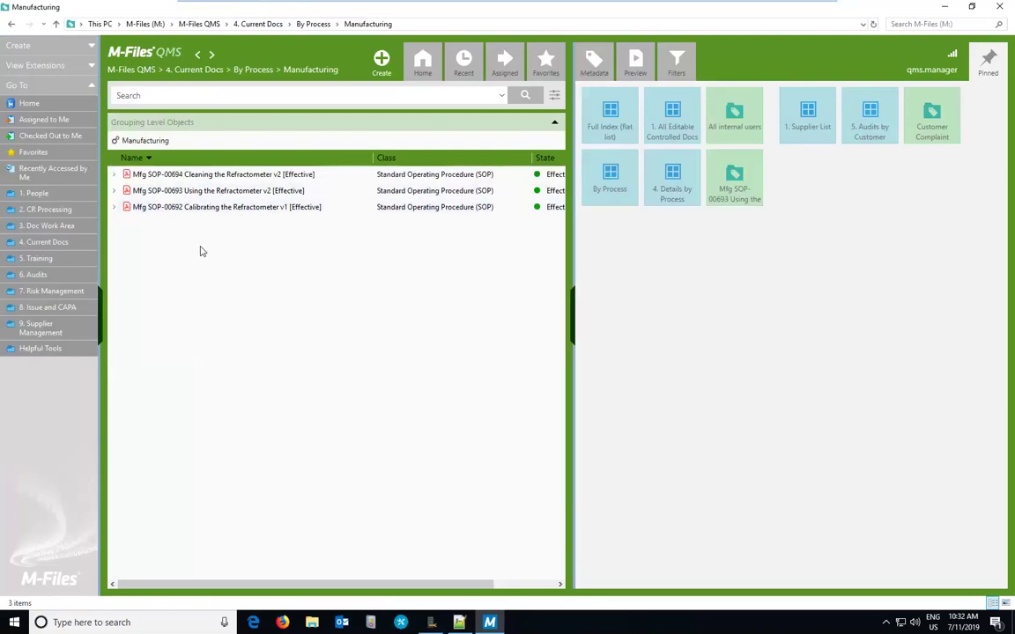
pyautogui.click(209, 194)
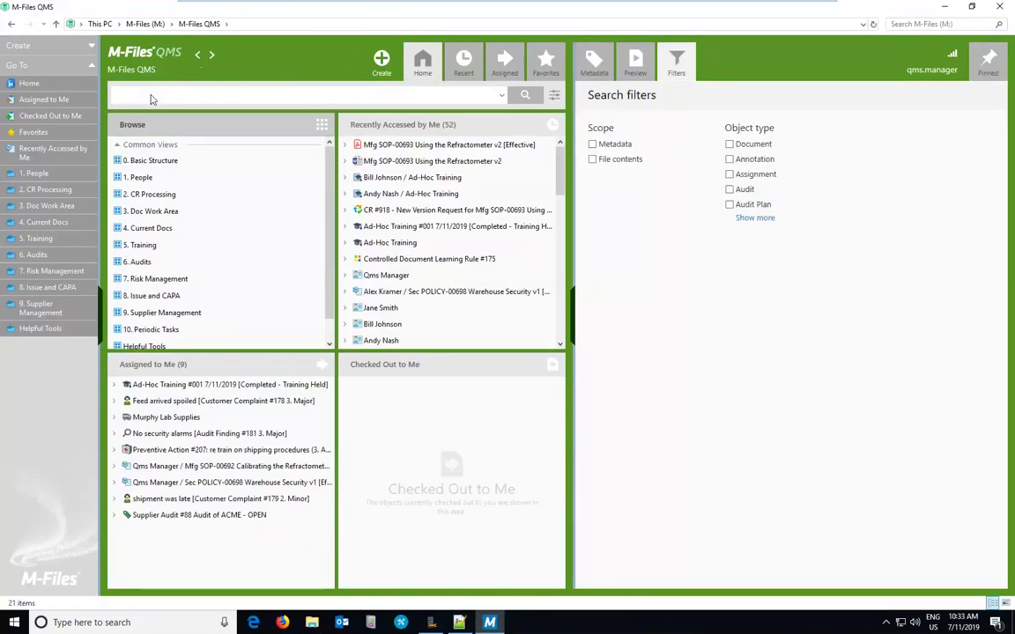
# Step: Search the vault for 'using the refractometer' and expand the Documents group of the results
pyautogui.click(152, 96)
pyautogui.write('using the refractometer')
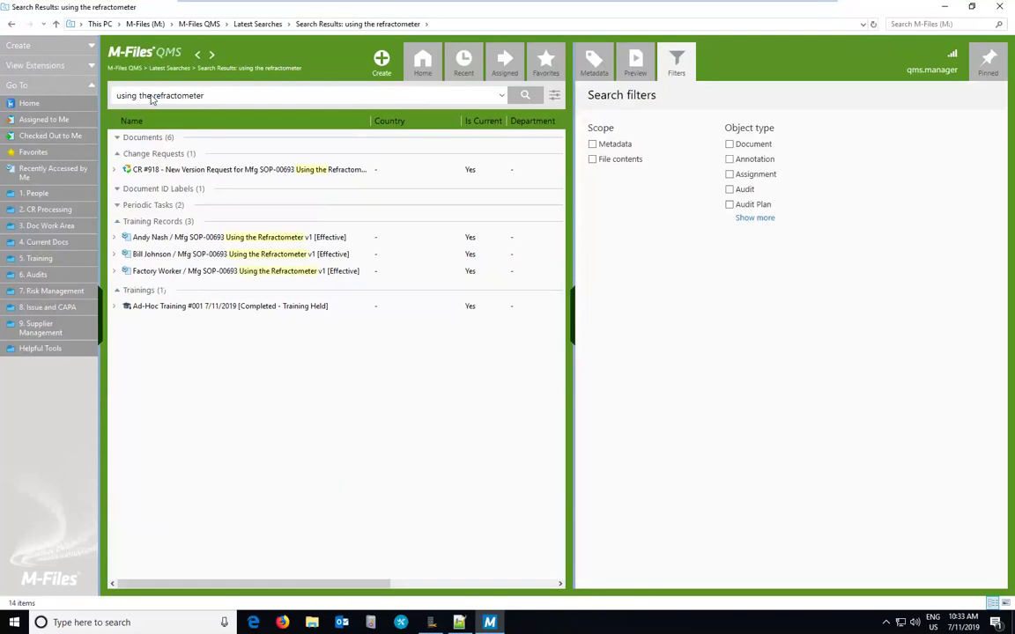
pyautogui.click(117, 139)
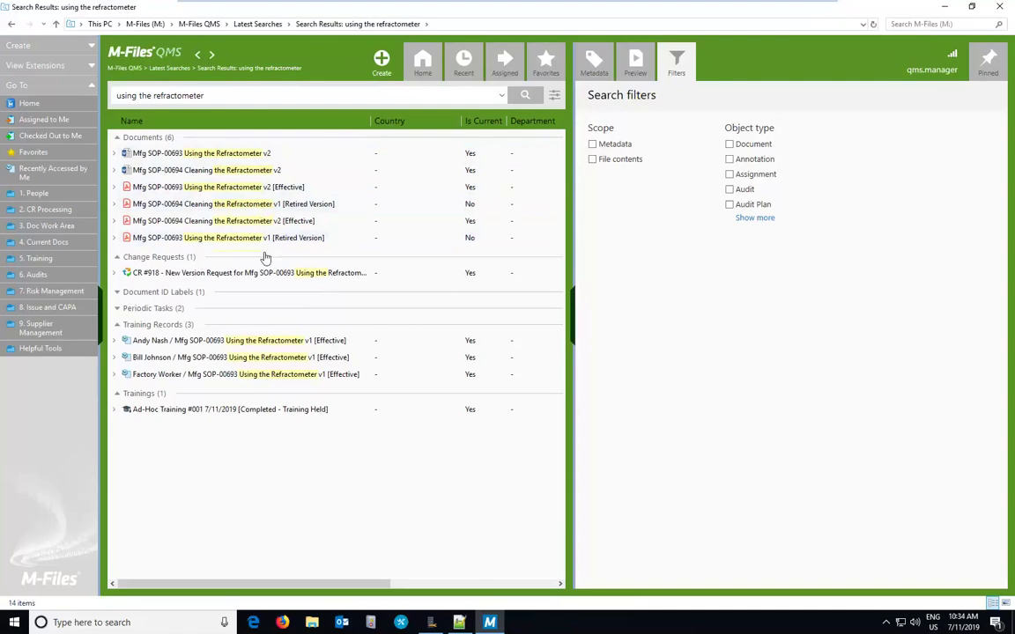
pyautogui.click(990, 69)
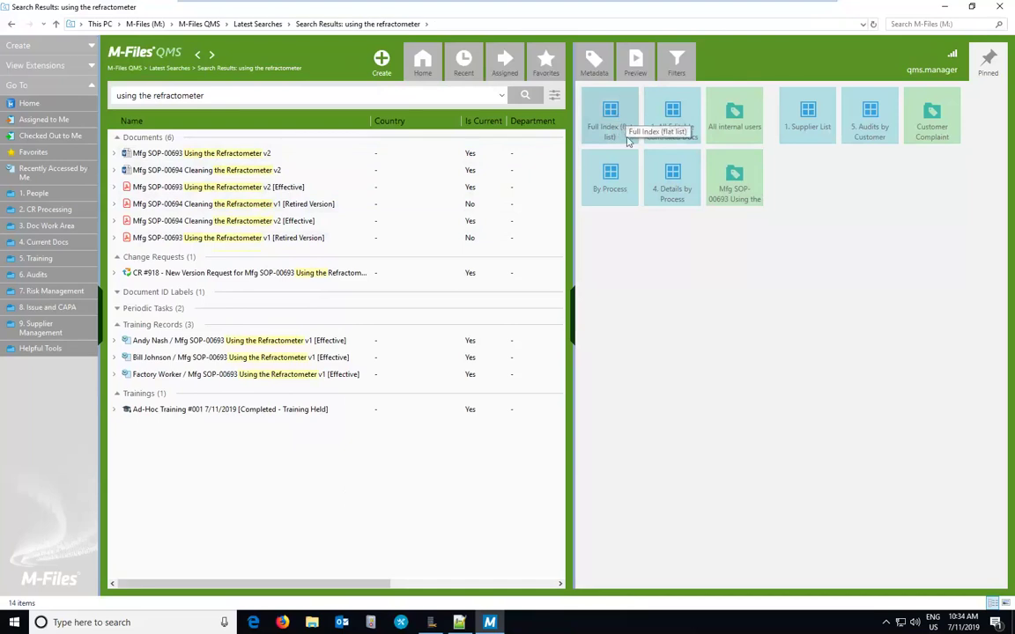
# Step: Search the Full Index view for 'refractometer', correcting the misspelled term
pyautogui.click(615, 116)
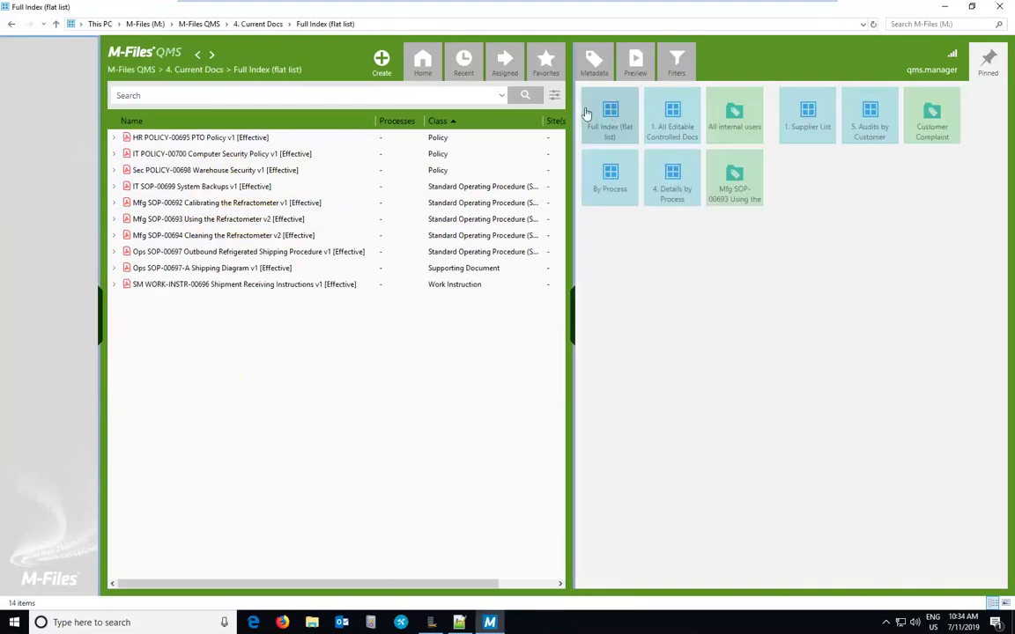
pyautogui.click(436, 95)
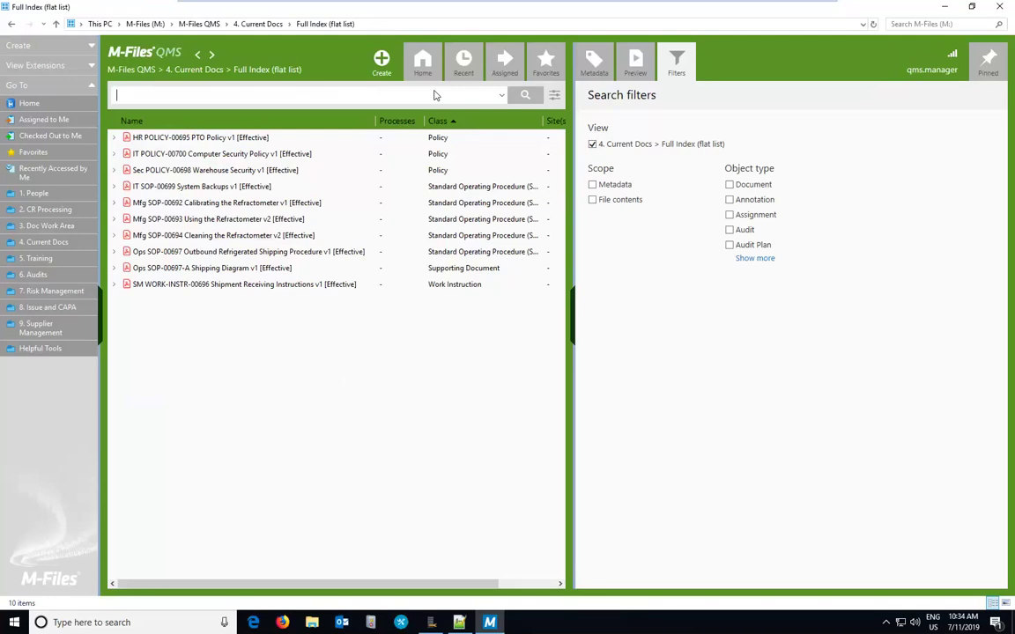
pyautogui.write('refra')
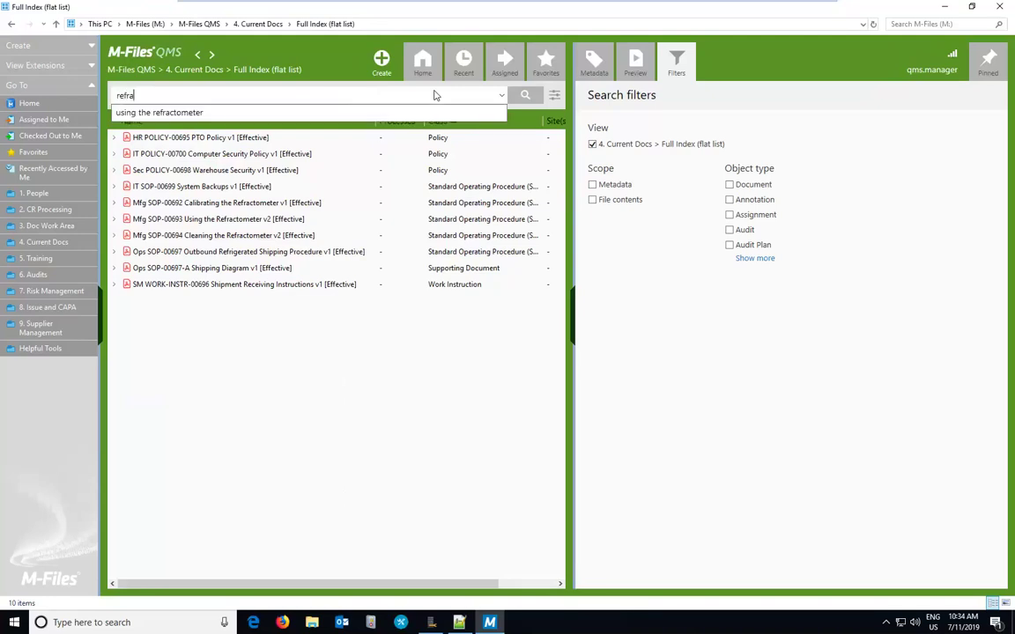
pyautogui.write('ctomer')
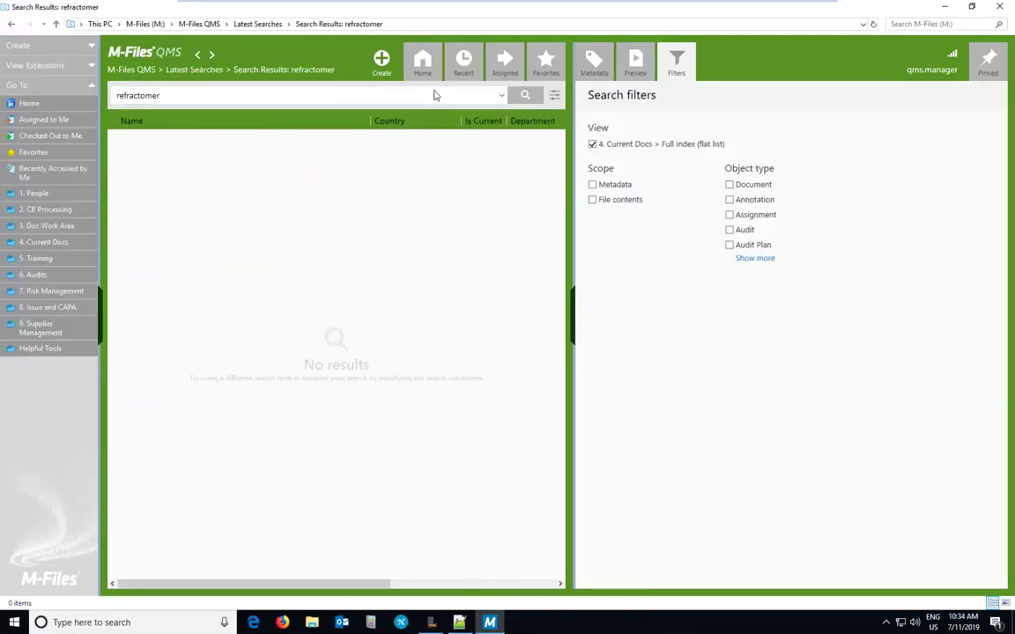
pyautogui.click(254, 95)
pyautogui.write('refrea')
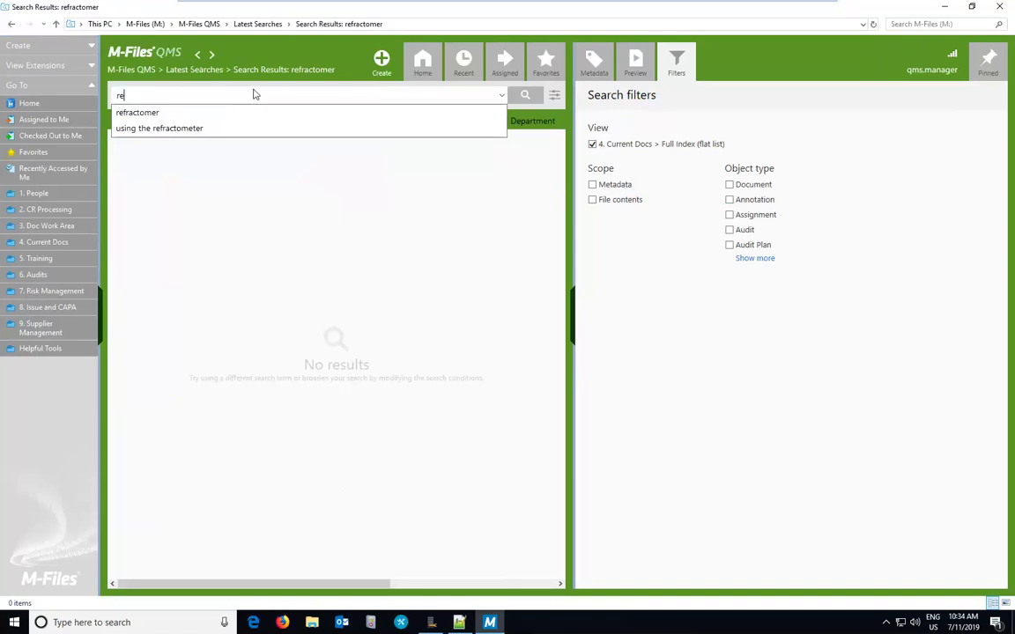
pyautogui.press('BackSpace')
pyautogui.press('BackSpace')
pyautogui.write('actometer')
pyautogui.press('Return')
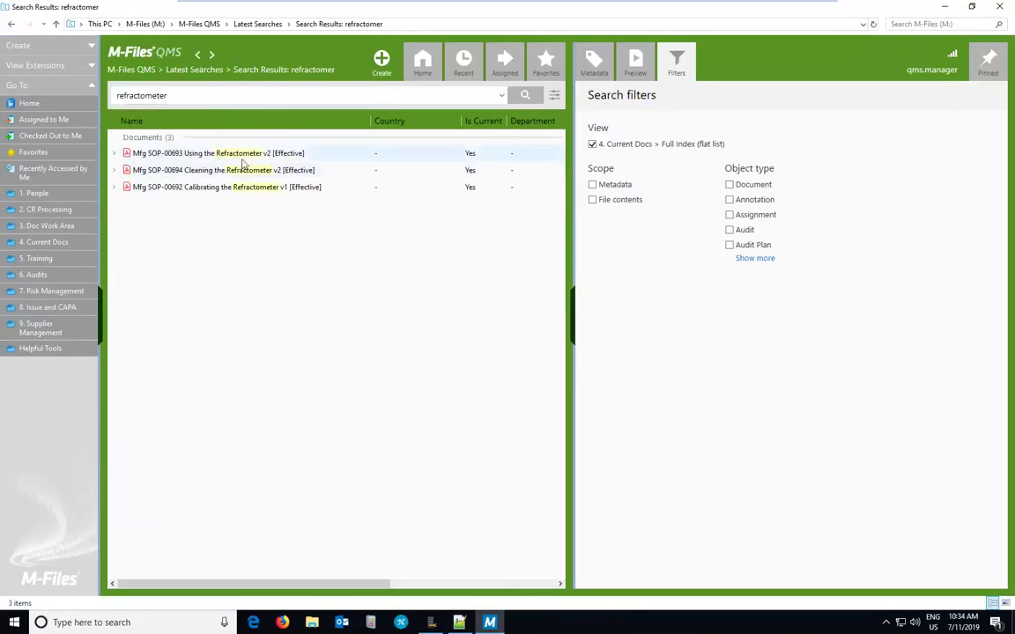
# Step: Preview the SOP-00693 v2 effective result's PDF, then return to the vault home
pyautogui.click(171, 154)
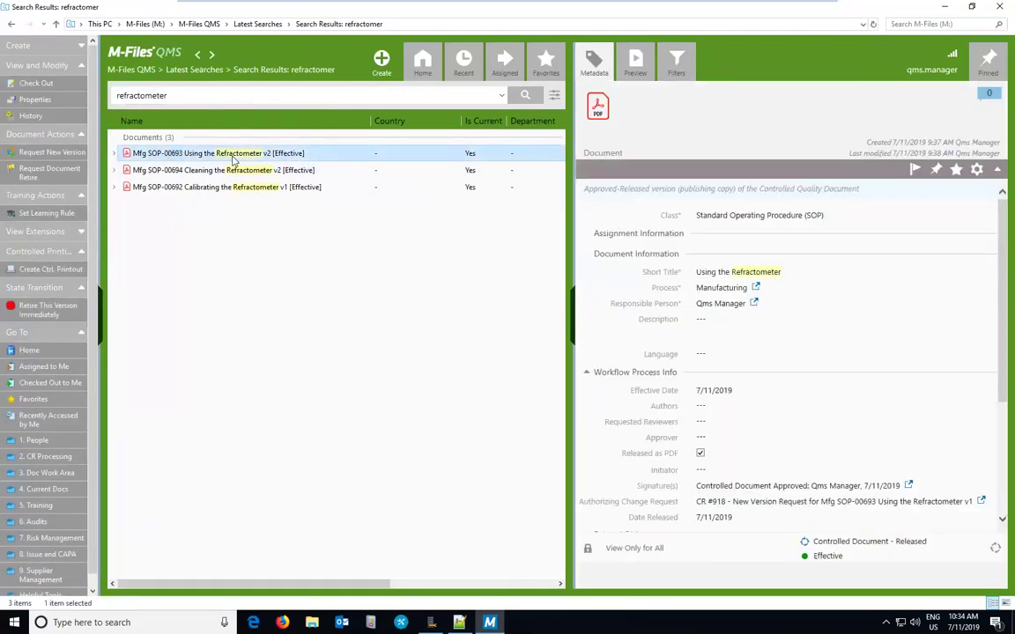
pyautogui.click(647, 60)
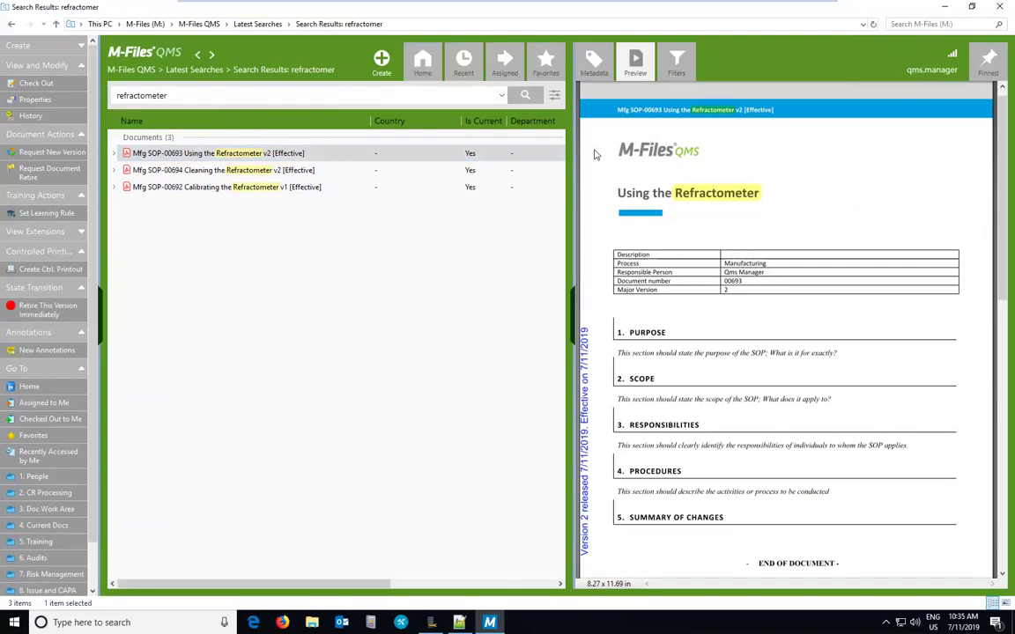
pyautogui.click(27, 387)
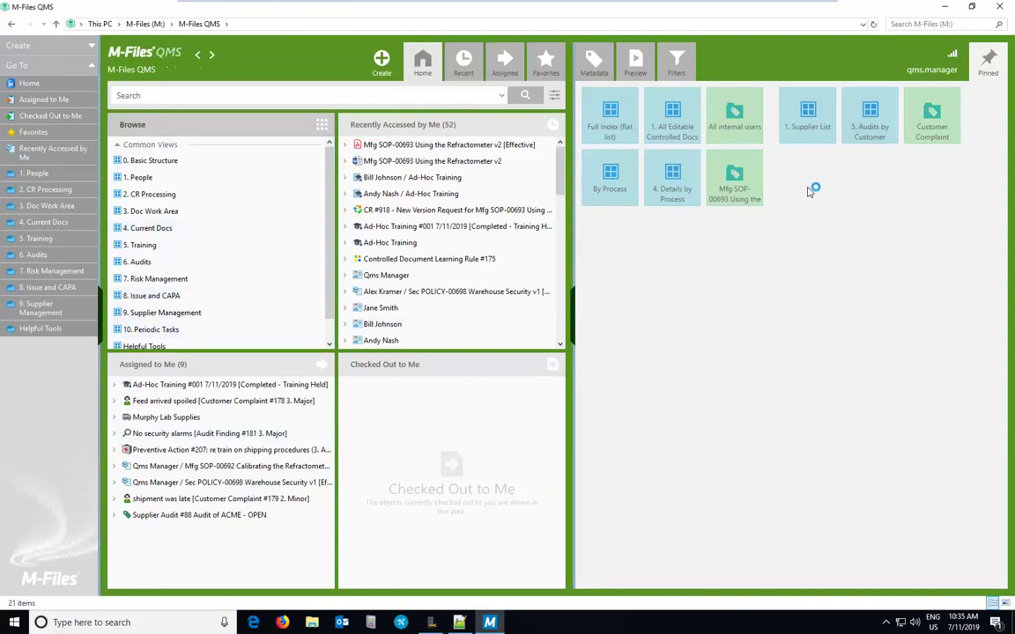
# Step: Open the 1. Supplier List pinned view showing ACME Chemical, Murphy Lab Supplies and Packaging Supplier
pyautogui.click(804, 123)
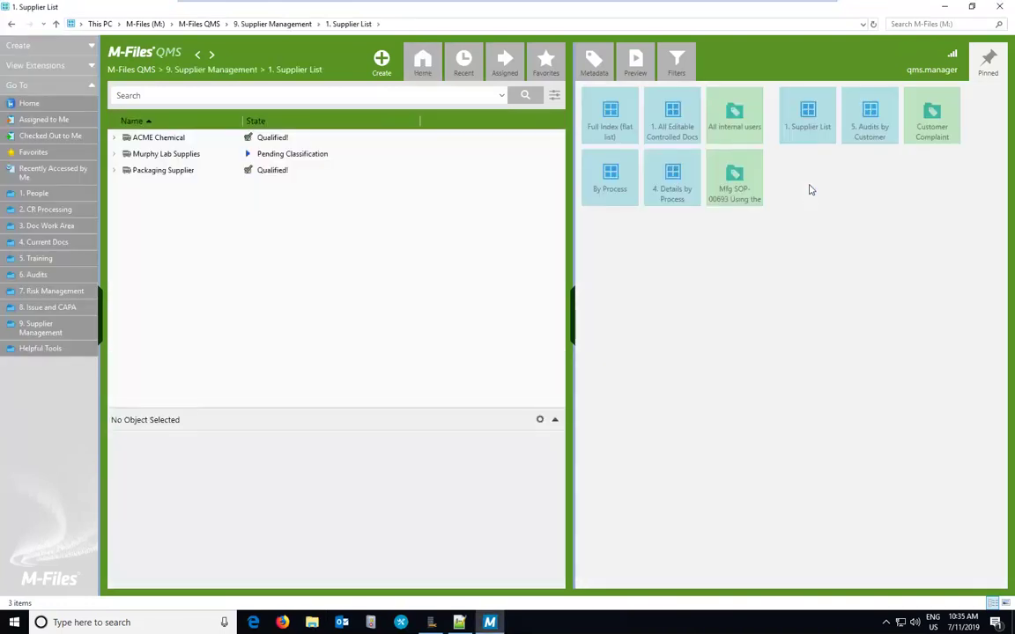
# Step: Show ACME Chemical's supplier details and its two issues, widening the issue list's Name column
pyautogui.click(167, 139)
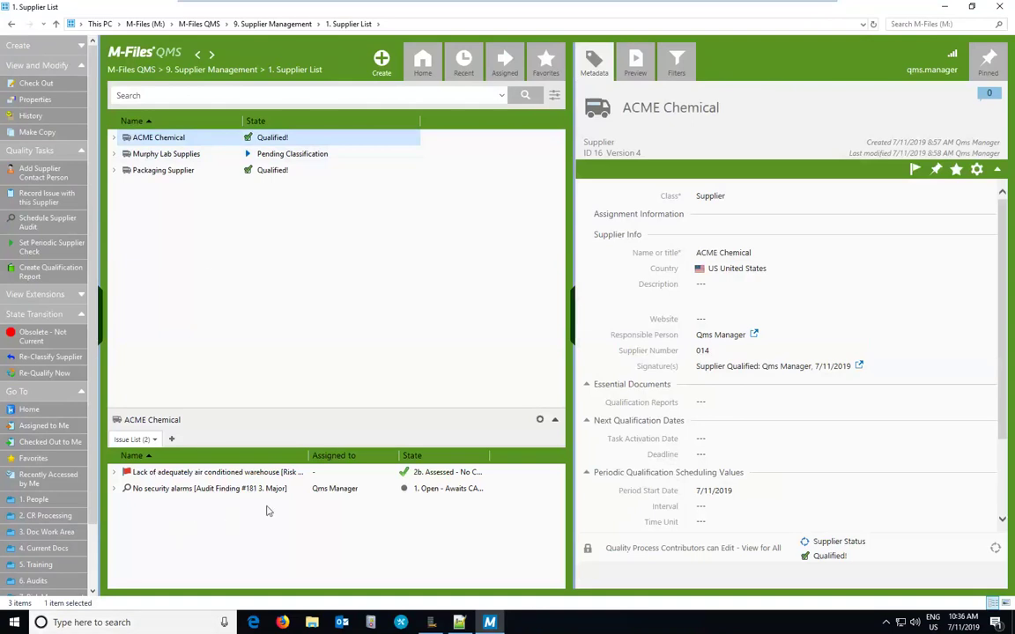
pyautogui.moveTo(310, 454); pyautogui.dragTo(344, 440)
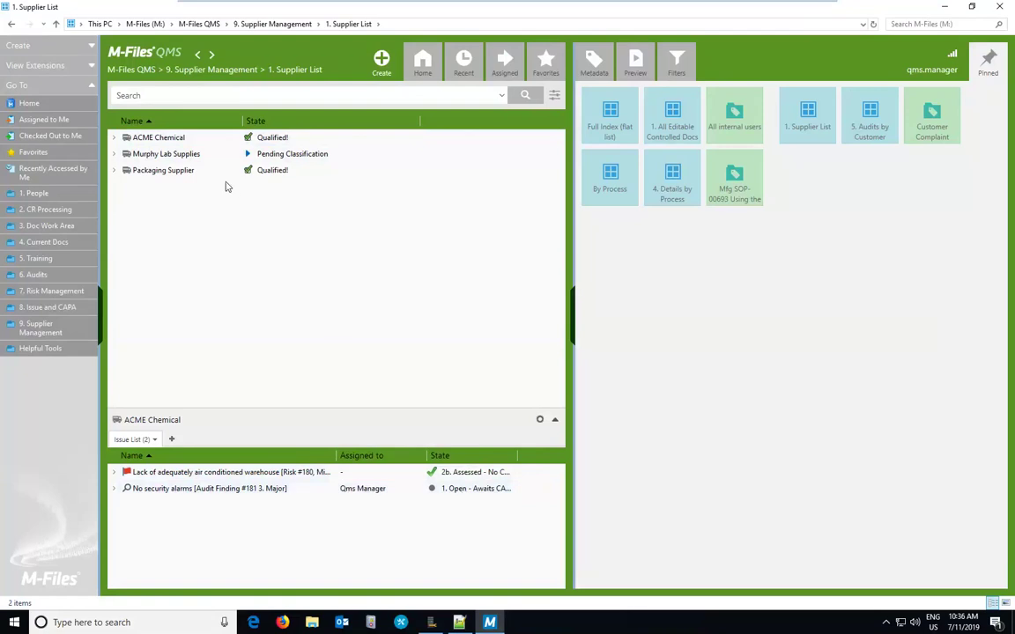
pyautogui.click(147, 141)
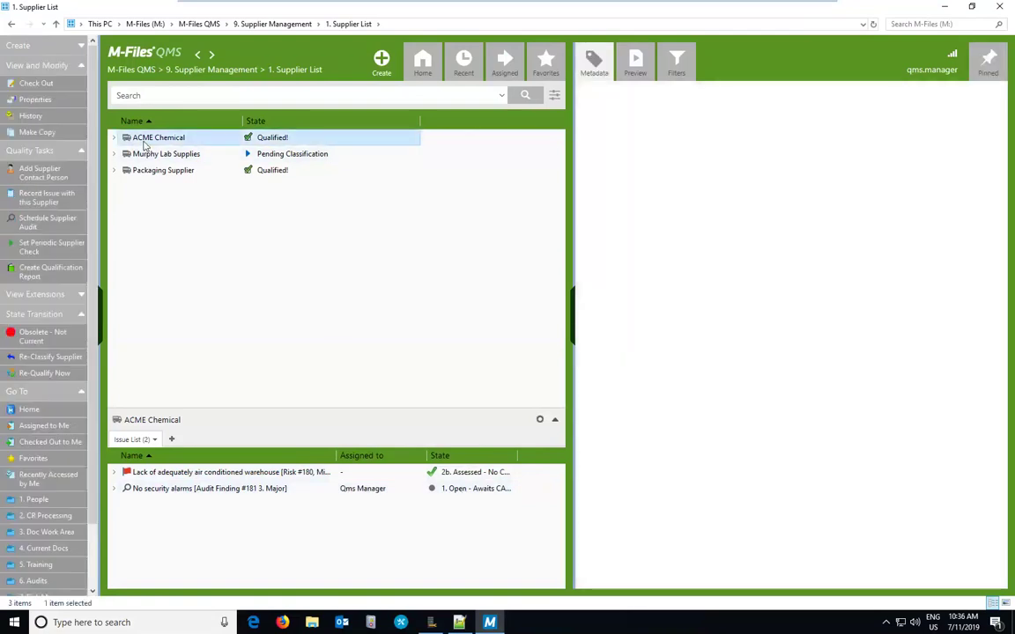
pyautogui.click(76, 66)
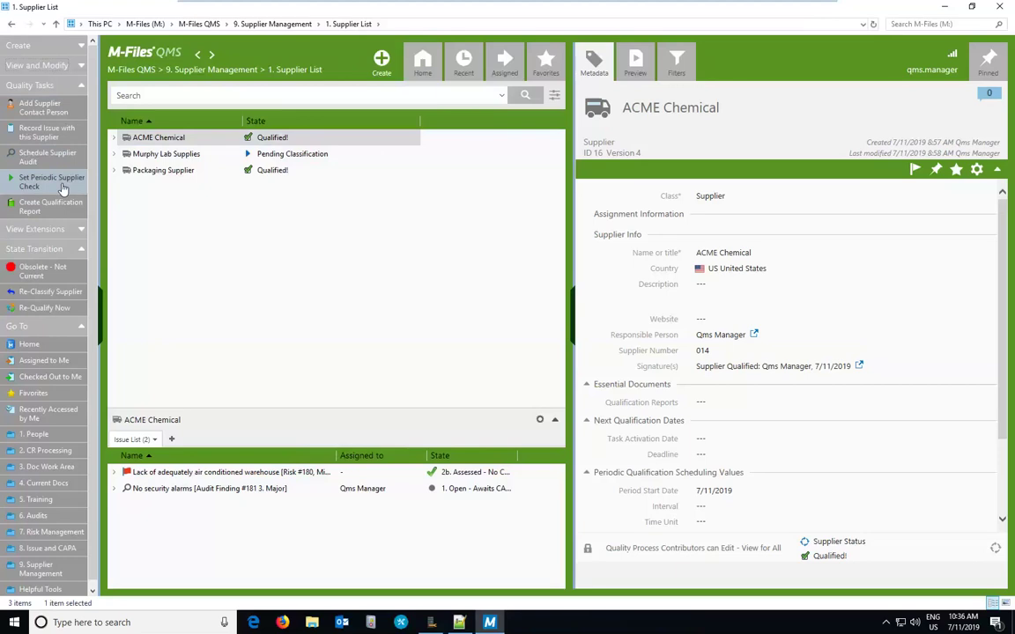
# Step: Record a 3. Major ACME Chemical issue 'Wrong chemical was shipped', described 'the wrong item was shipped'
pyautogui.click(63, 134)
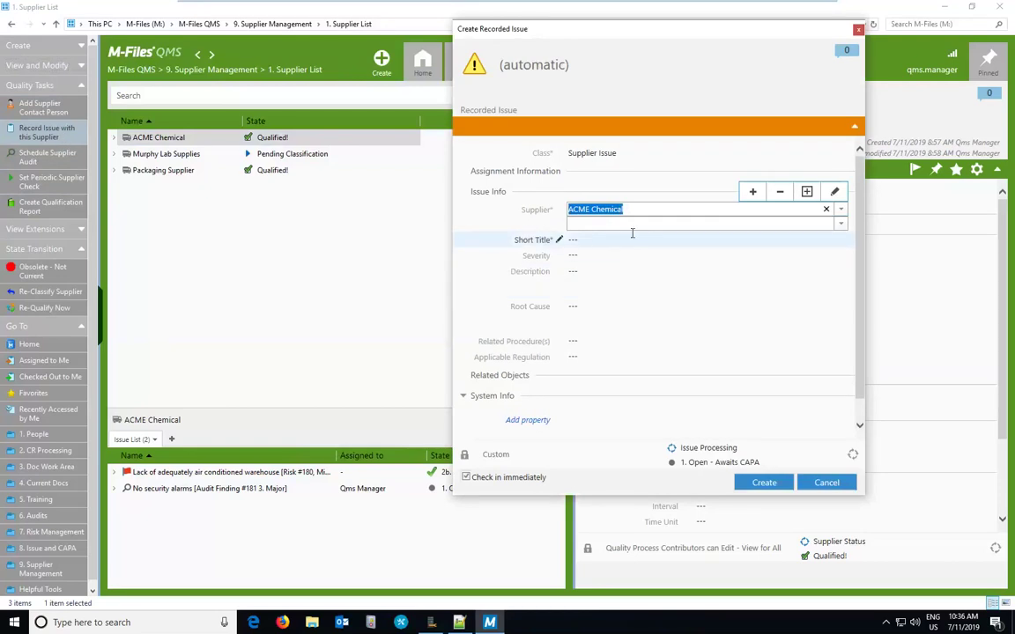
pyautogui.click(585, 239)
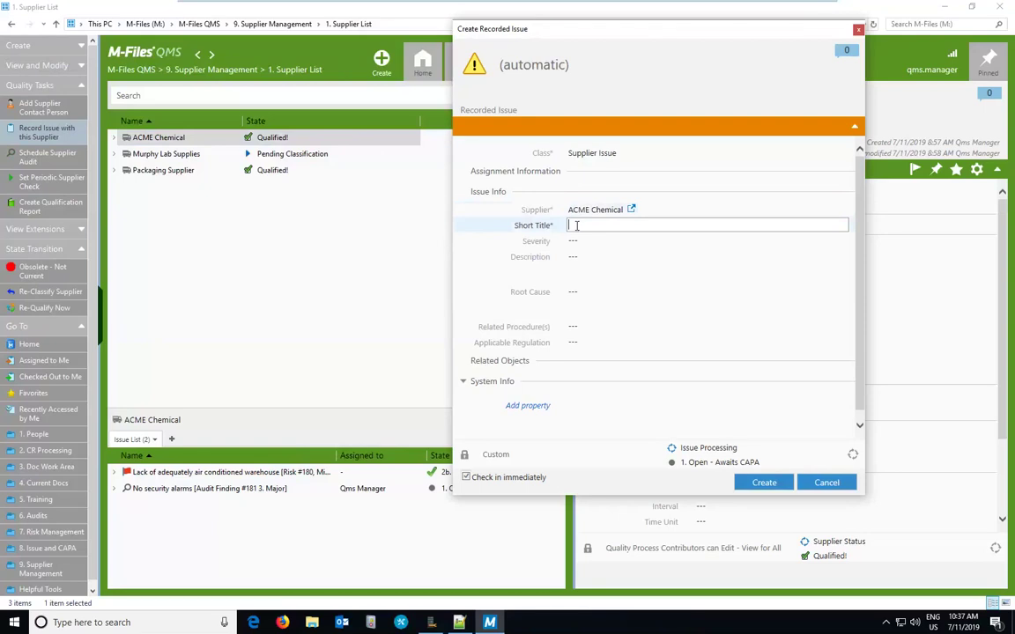
pyautogui.write('Wrong chemical was shipped')
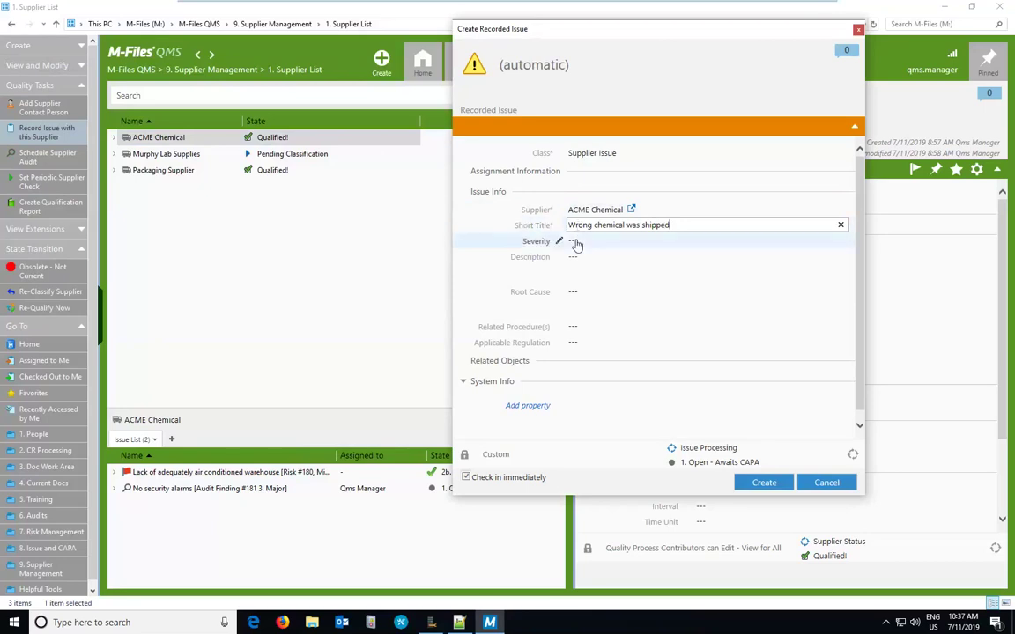
pyautogui.click(575, 241)
pyautogui.click(837, 241)
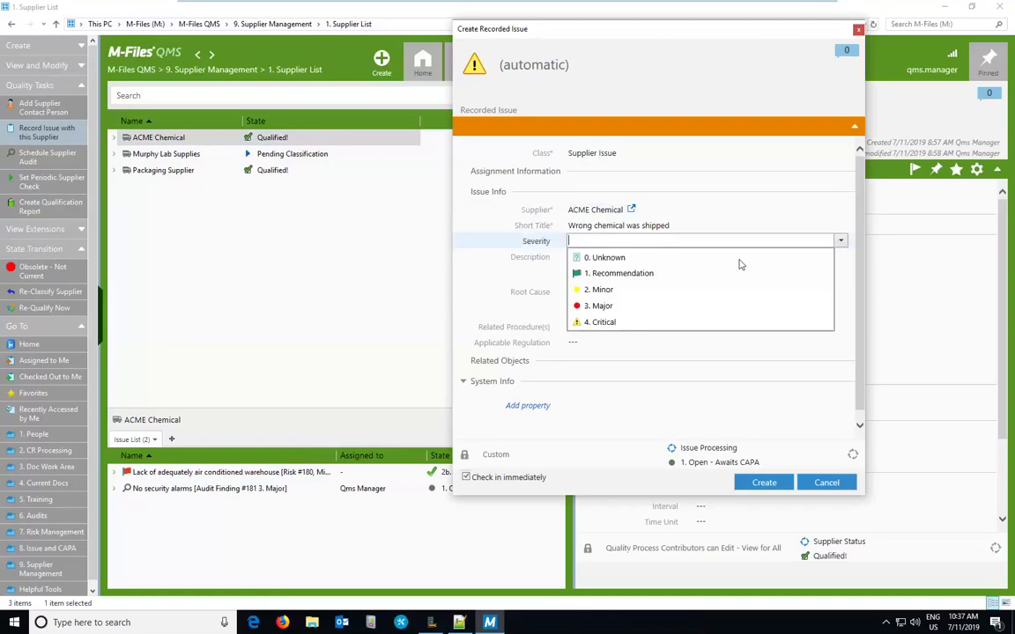
pyautogui.click(605, 307)
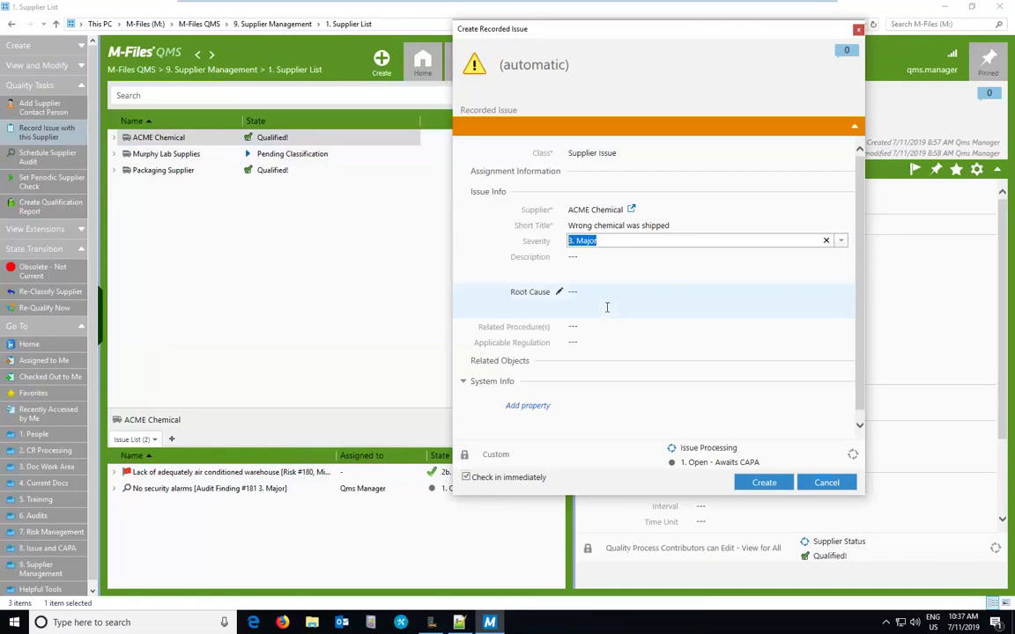
pyautogui.click(613, 274)
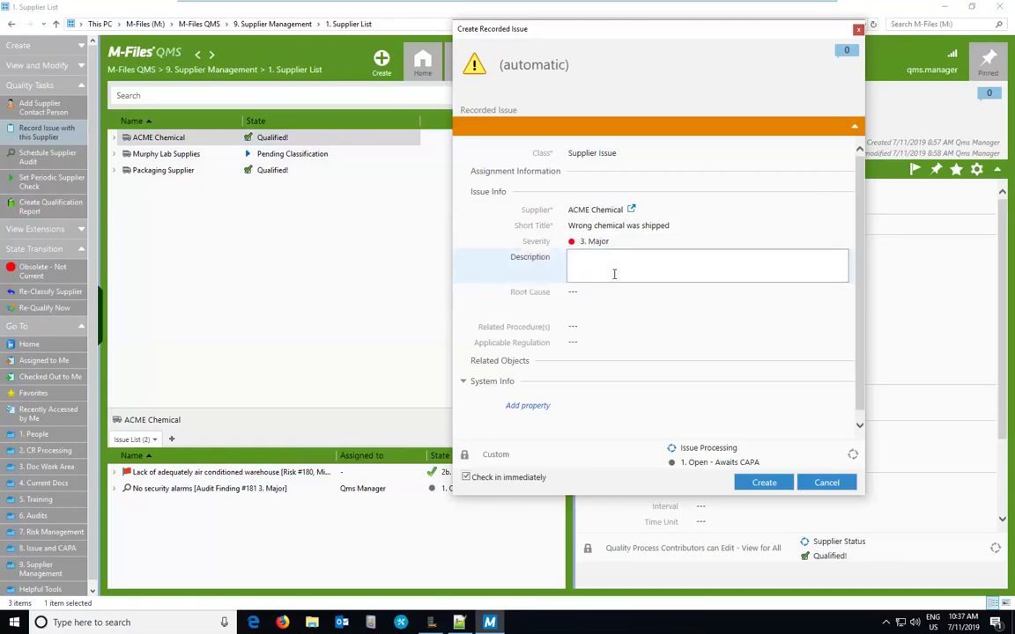
pyautogui.write('the wrong item was shipped')
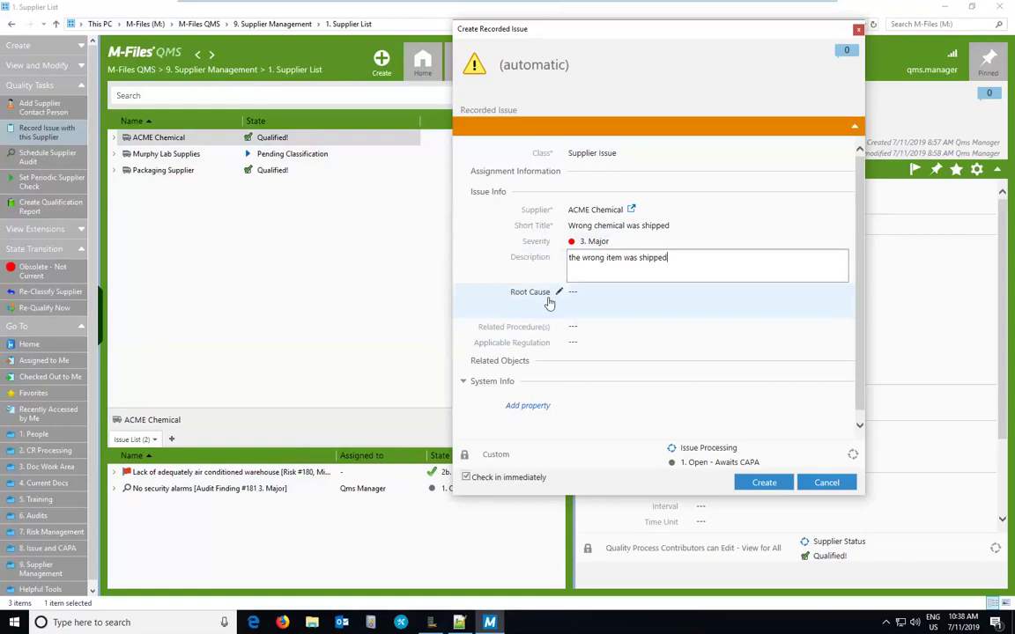
pyautogui.click(759, 485)
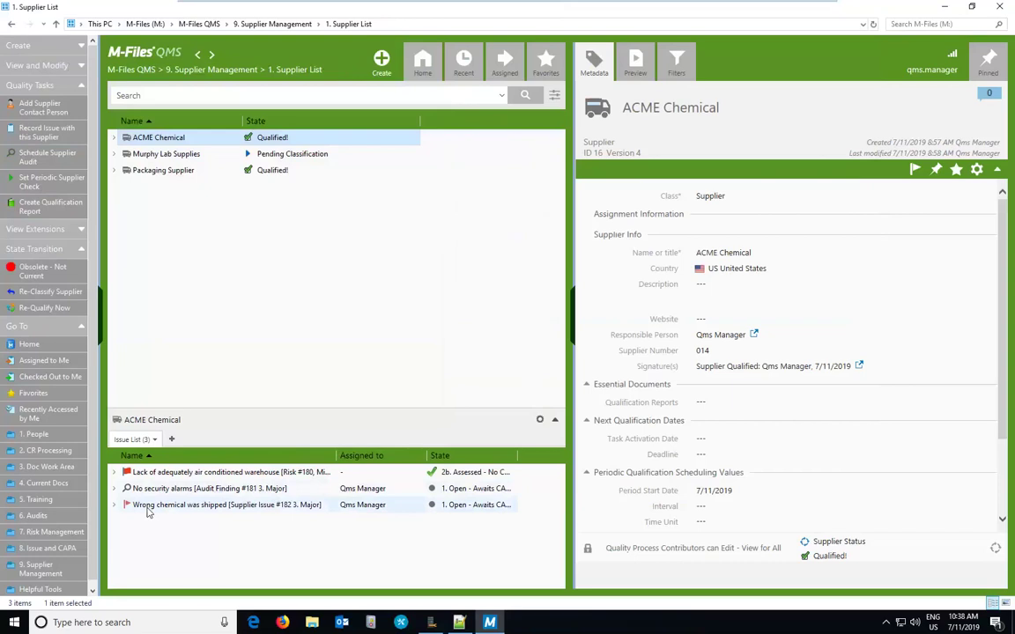
# Step: Expand the No security alarms finding's Resulting CAPA to reveal corrective actions #208 and #209
pyautogui.click(148, 506)
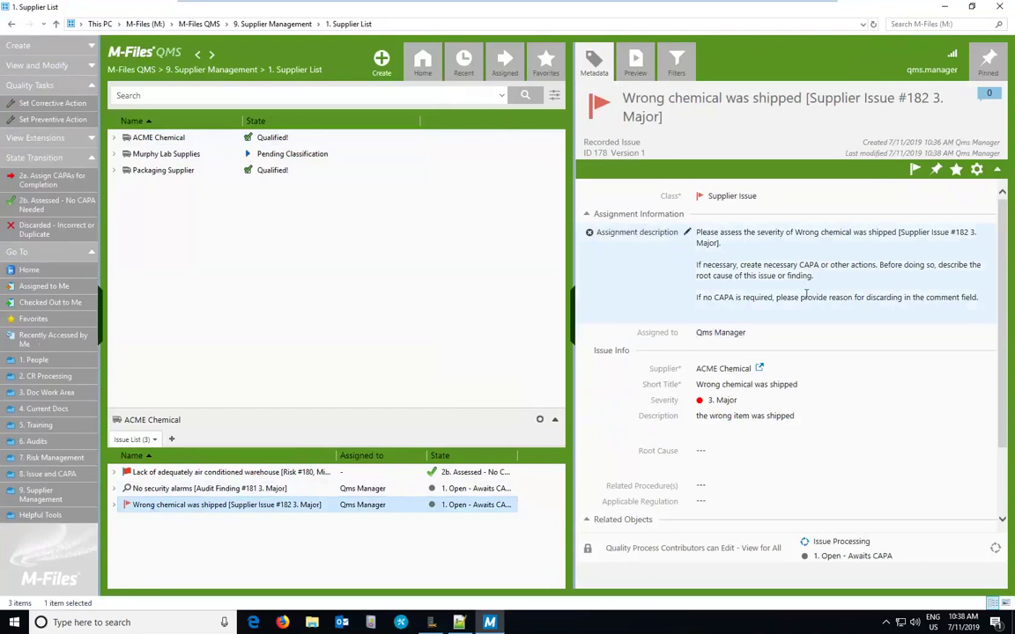
pyautogui.moveTo(284, 408); pyautogui.dragTo(290, 211)
pyautogui.click(113, 270)
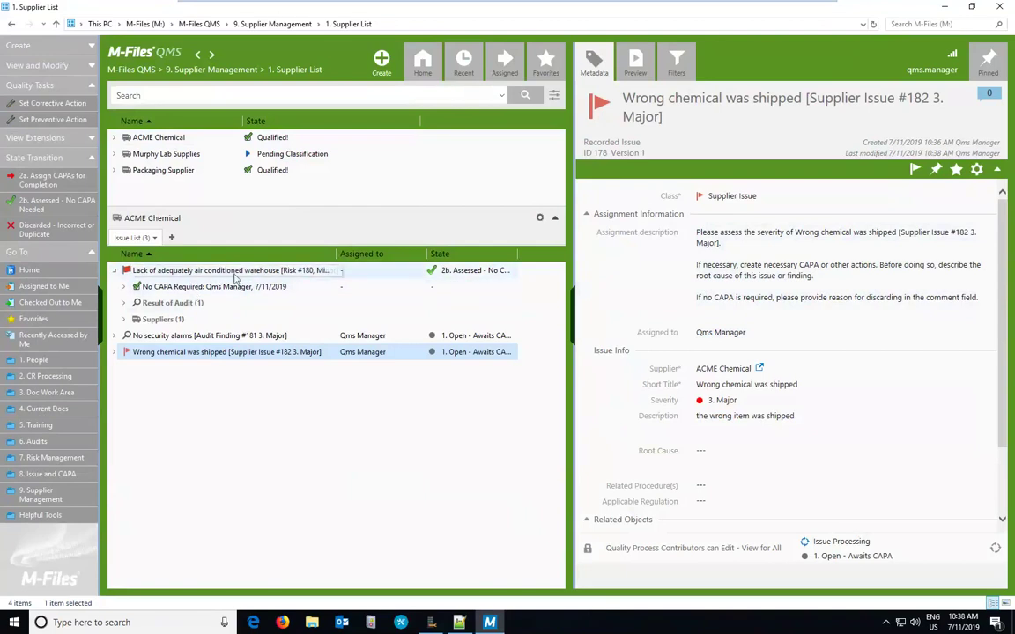
pyautogui.click(114, 335)
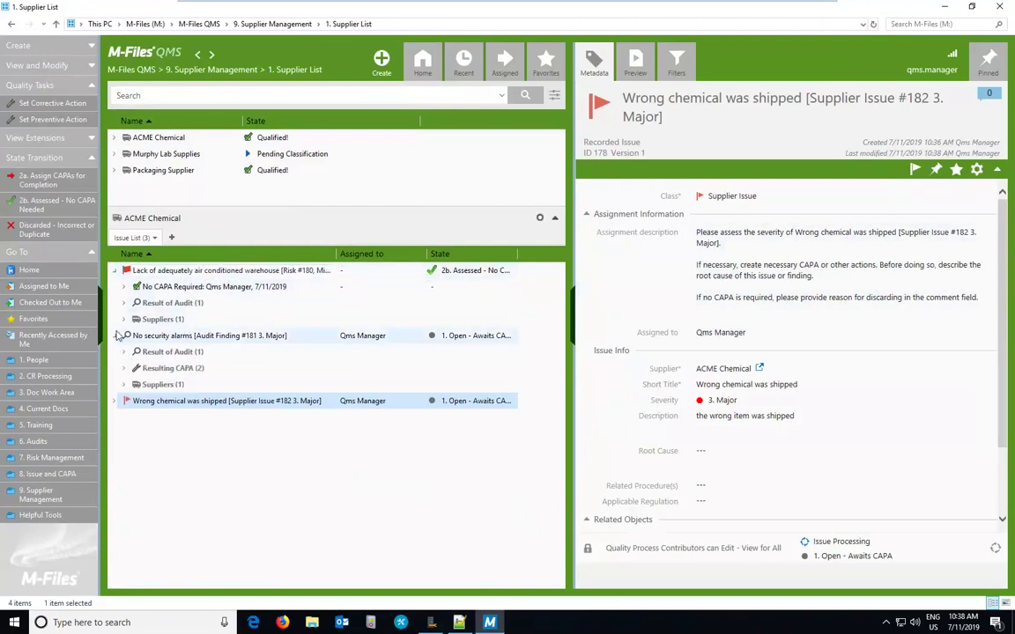
pyautogui.click(125, 368)
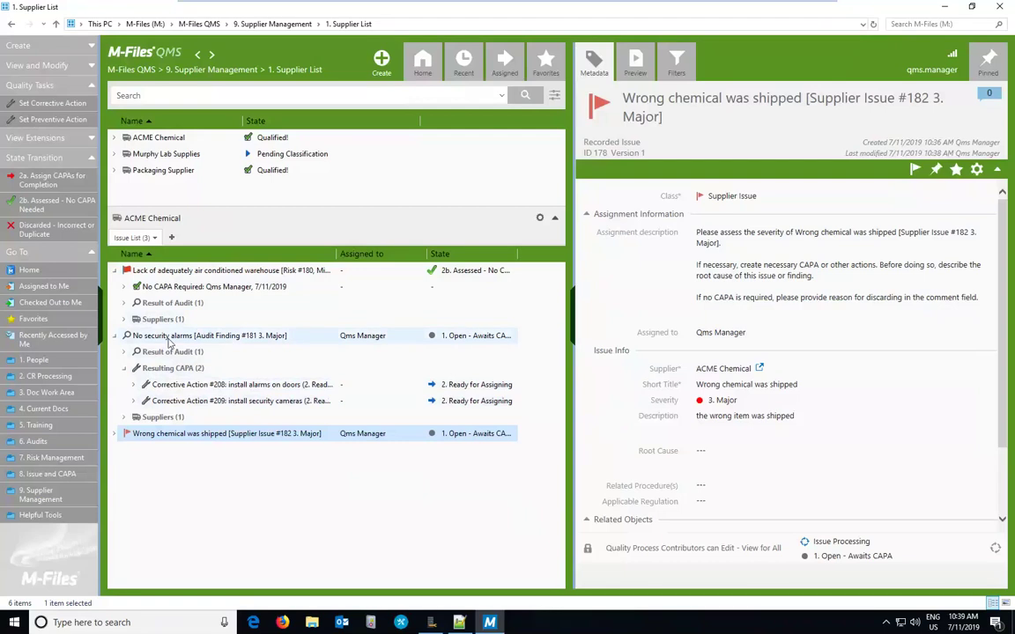
pyautogui.click(183, 335)
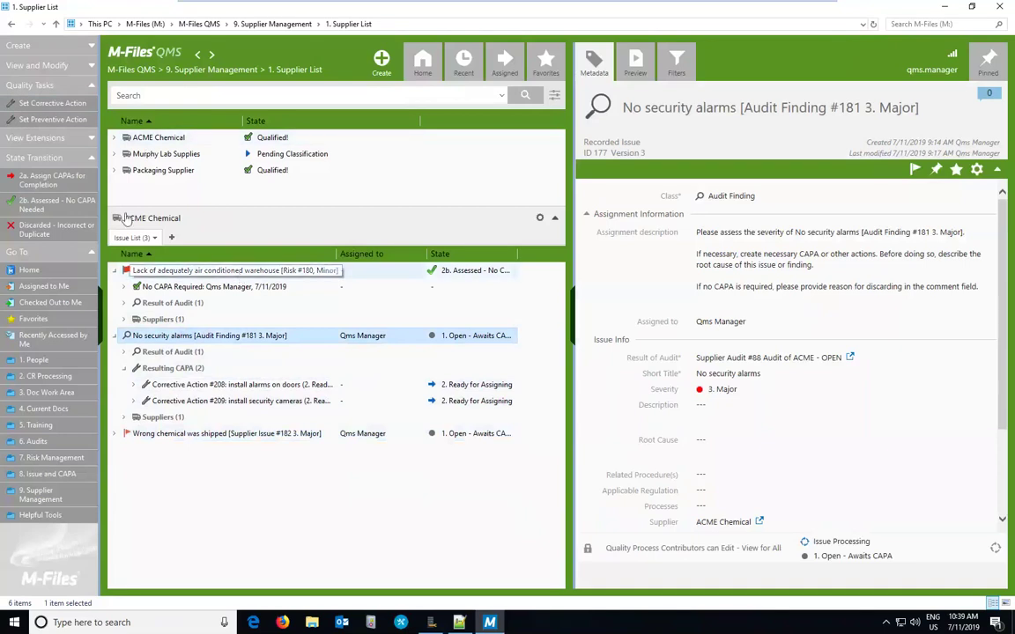
pyautogui.click(44, 104)
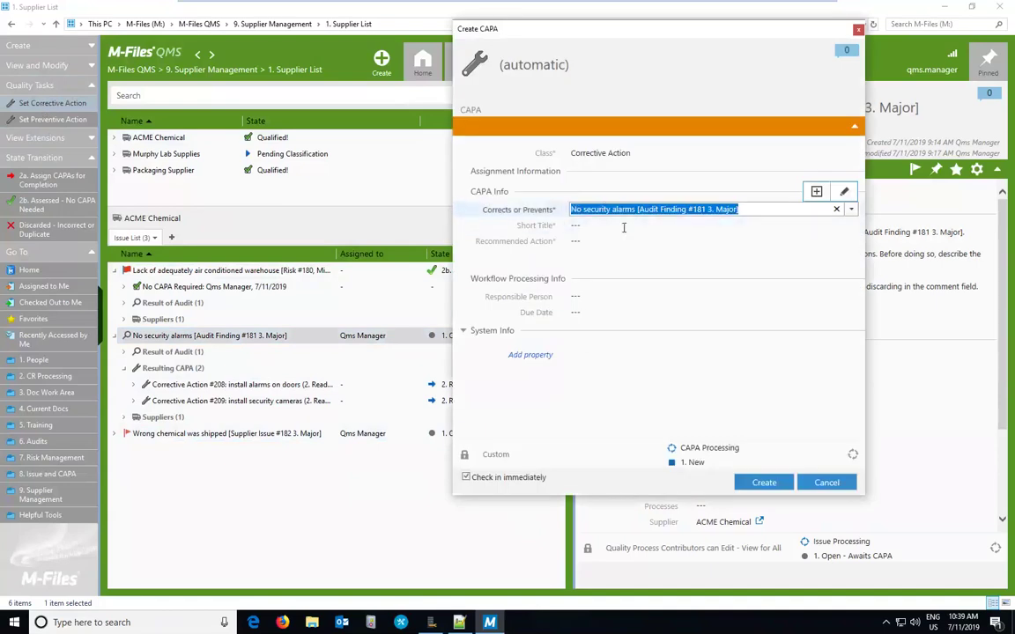
pyautogui.click(826, 481)
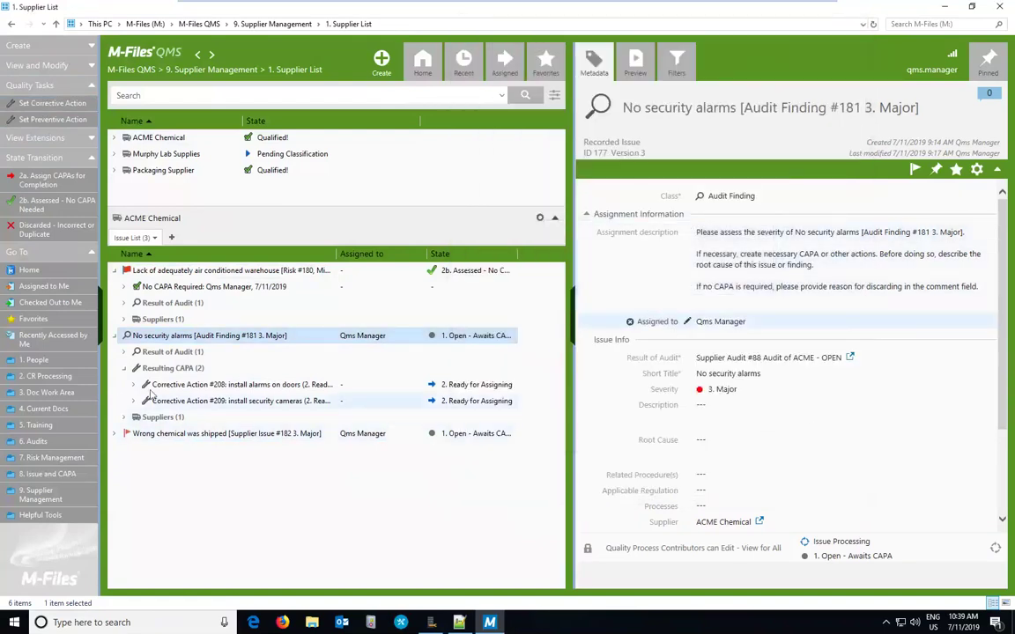
pyautogui.click(273, 386)
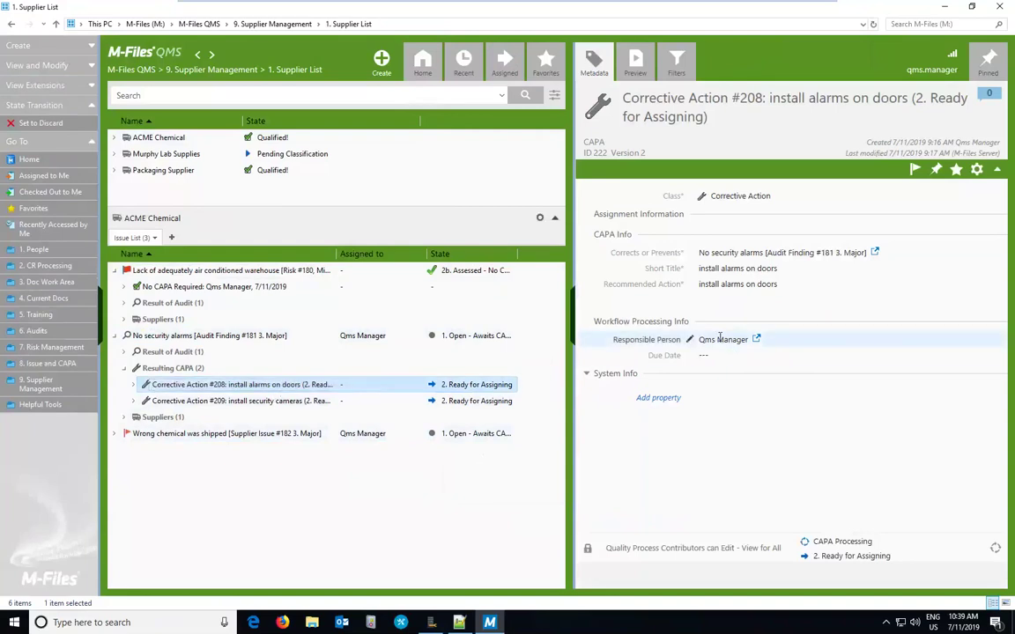
pyautogui.click(295, 401)
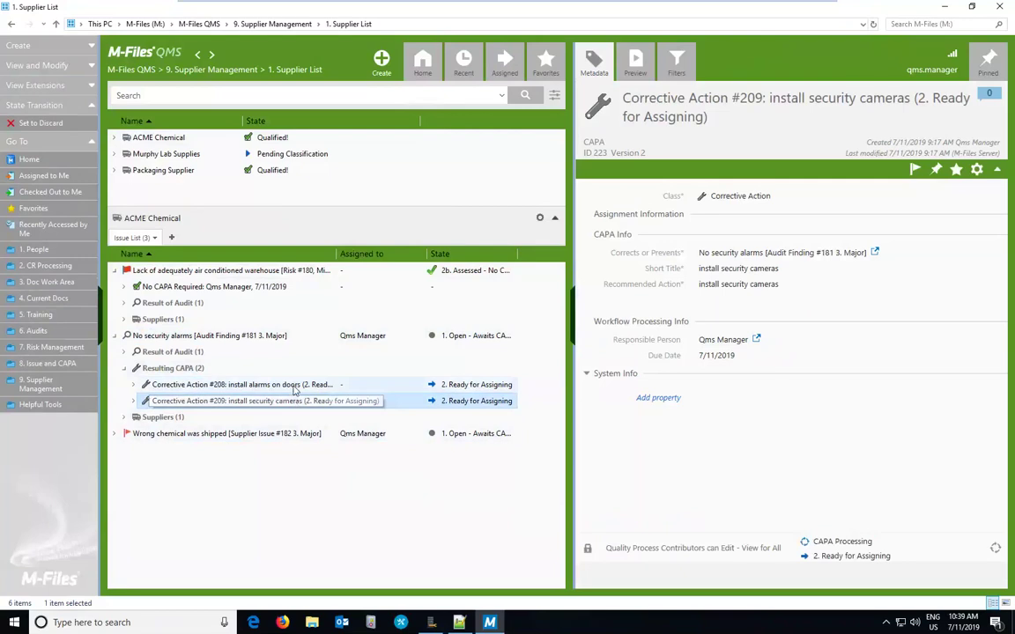
pyautogui.keyDown('ctrl'); pyautogui.click(295, 386); pyautogui.keyUp('ctrl')
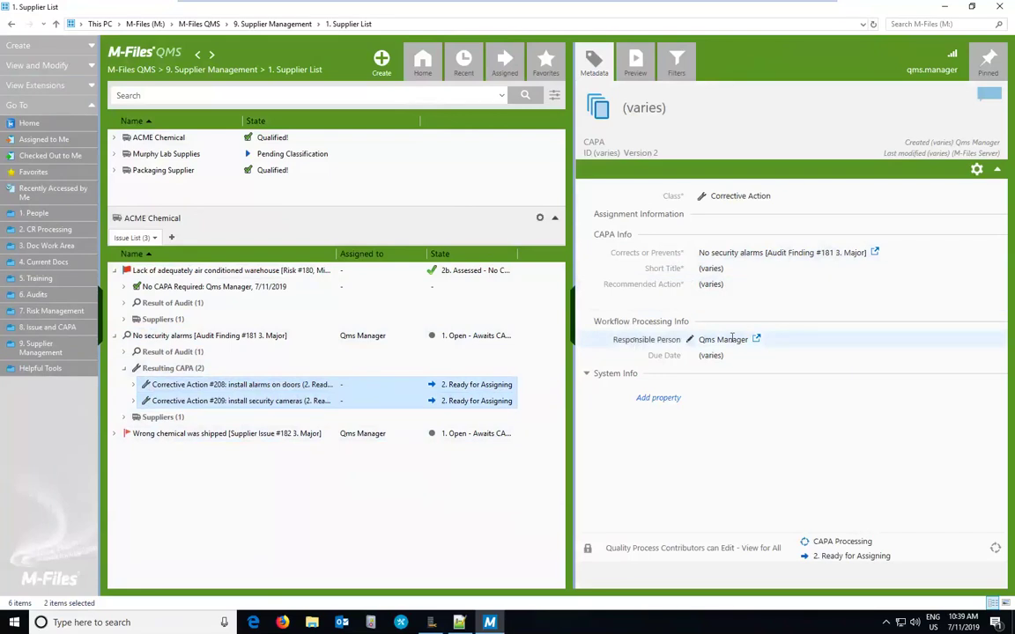
pyautogui.click(156, 337)
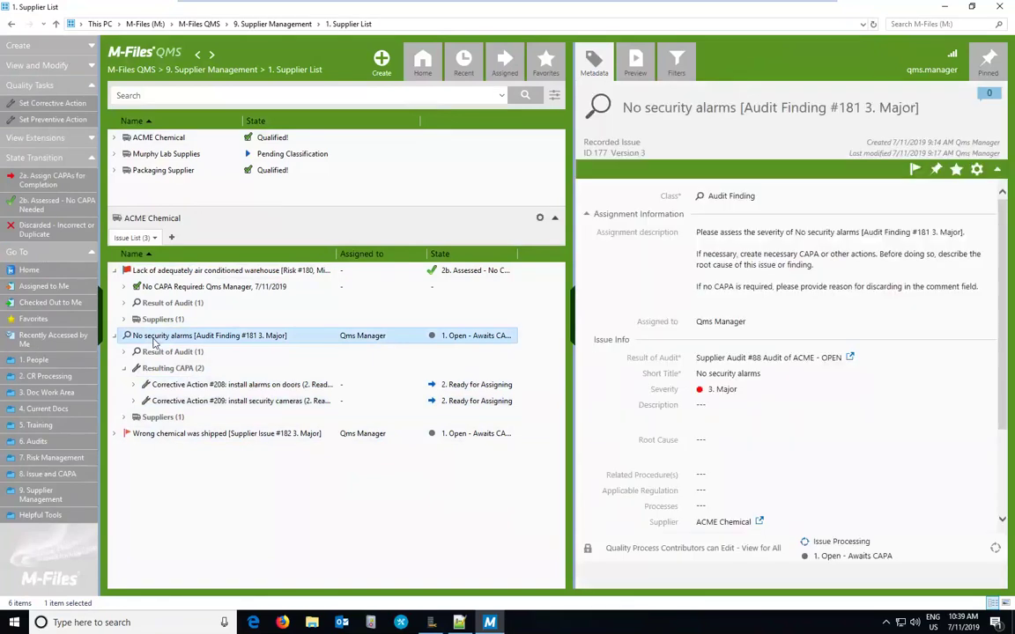
# Step: Move the No security alarms finding to 2a. Assign CAPAs for Completion, then open Corrective Action #208
pyautogui.click(49, 180)
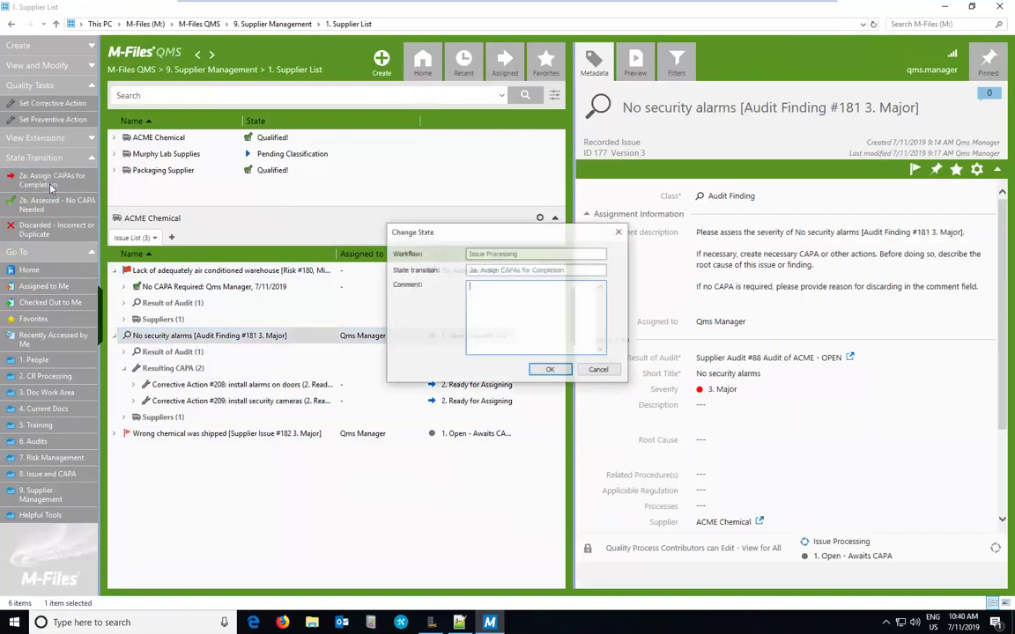
pyautogui.click(548, 369)
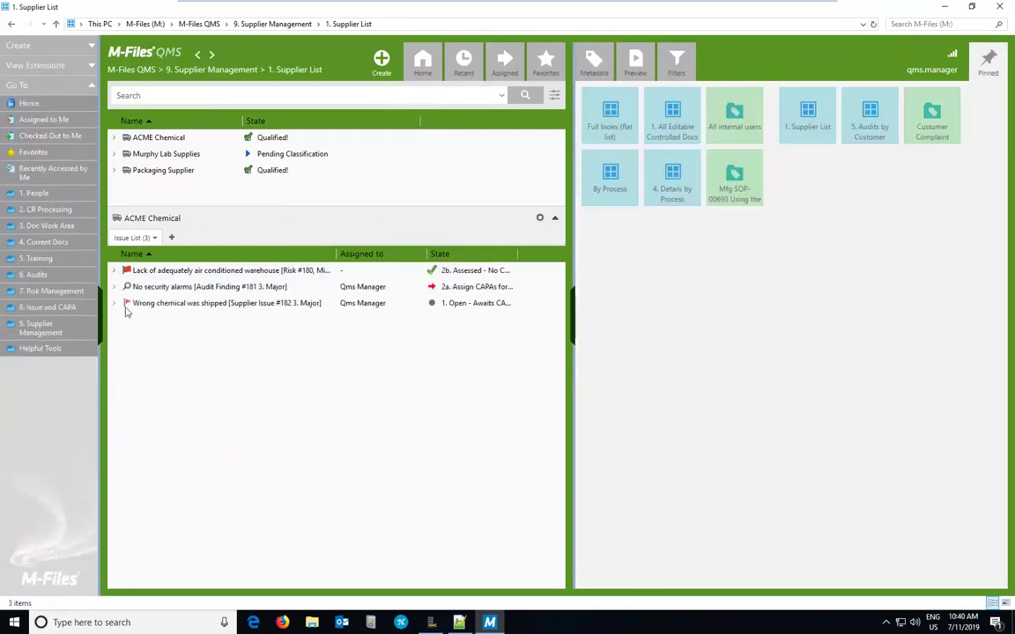
pyautogui.click(113, 287)
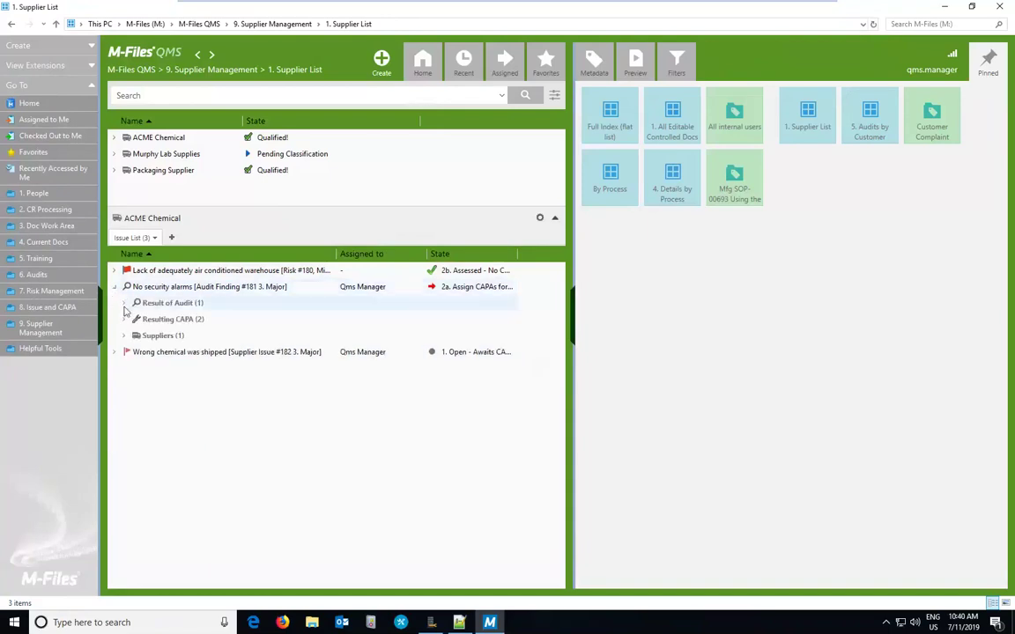
pyautogui.click(125, 318)
pyautogui.click(239, 336)
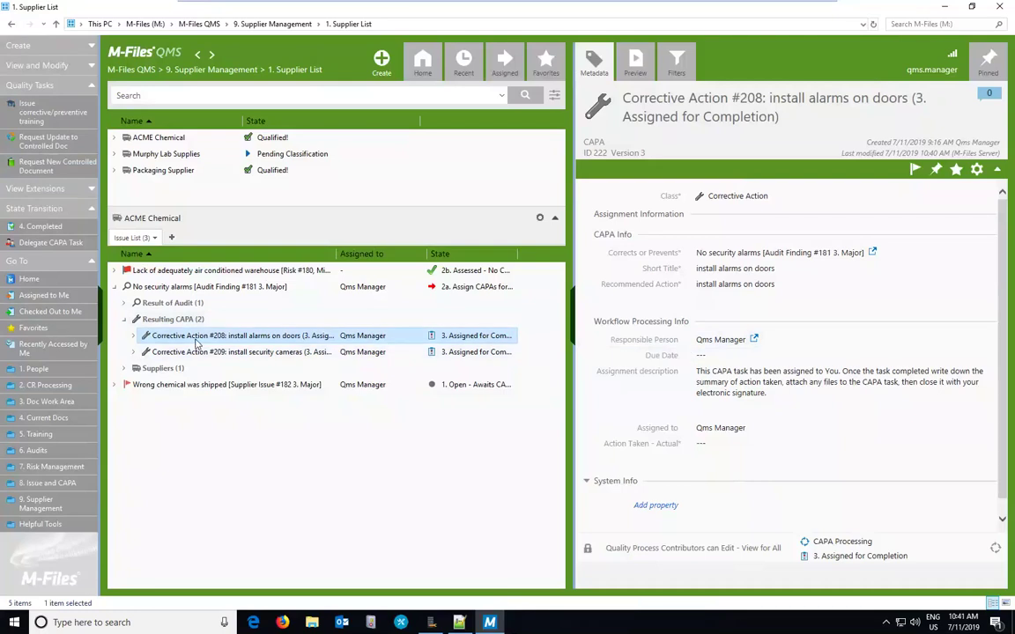
# Step: Record 'installed the alarms' as action taken on #208 and e-sign its move to 4. Completed
pyautogui.click(734, 457)
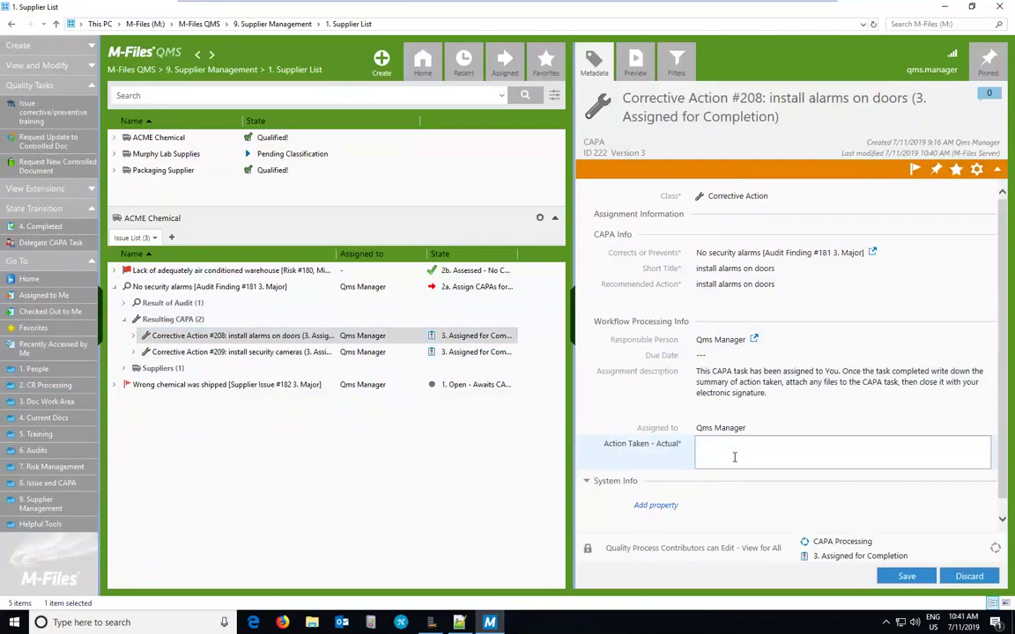
pyautogui.write('installed the alarms')
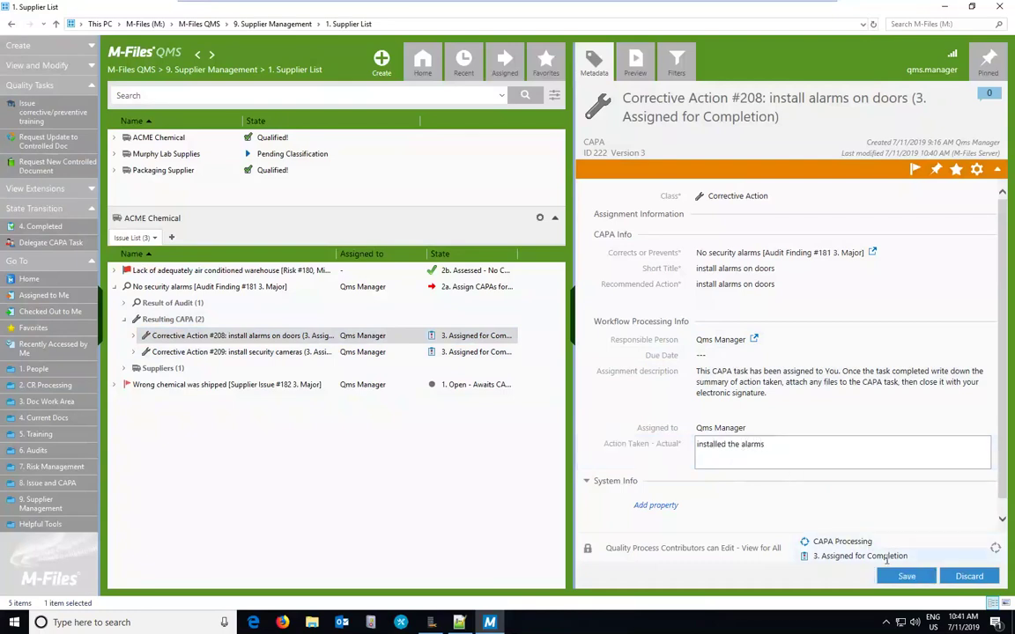
pyautogui.click(859, 556)
pyautogui.click(841, 523)
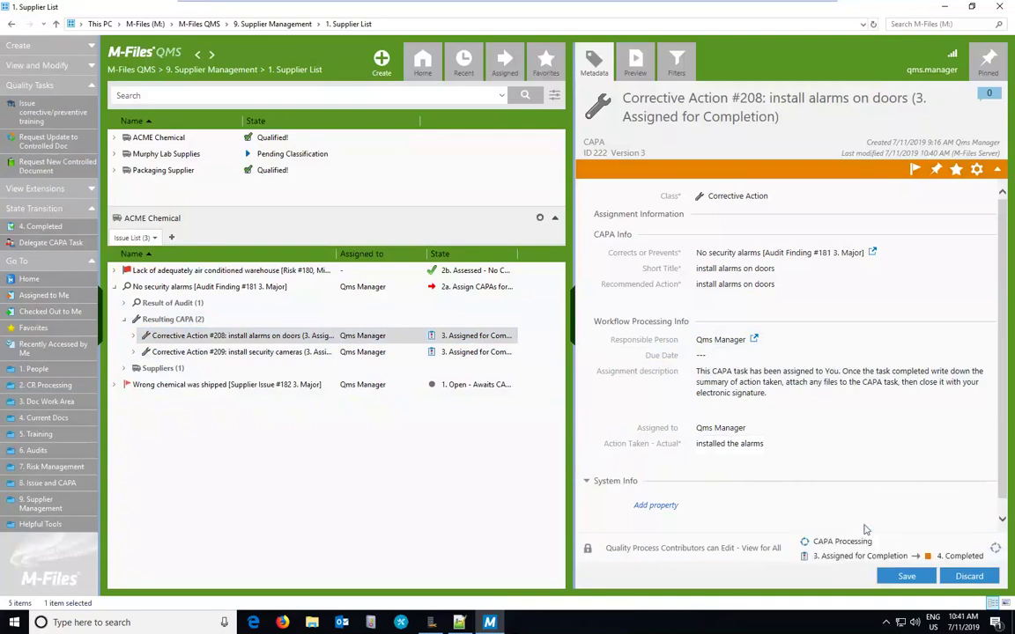
pyautogui.click(897, 575)
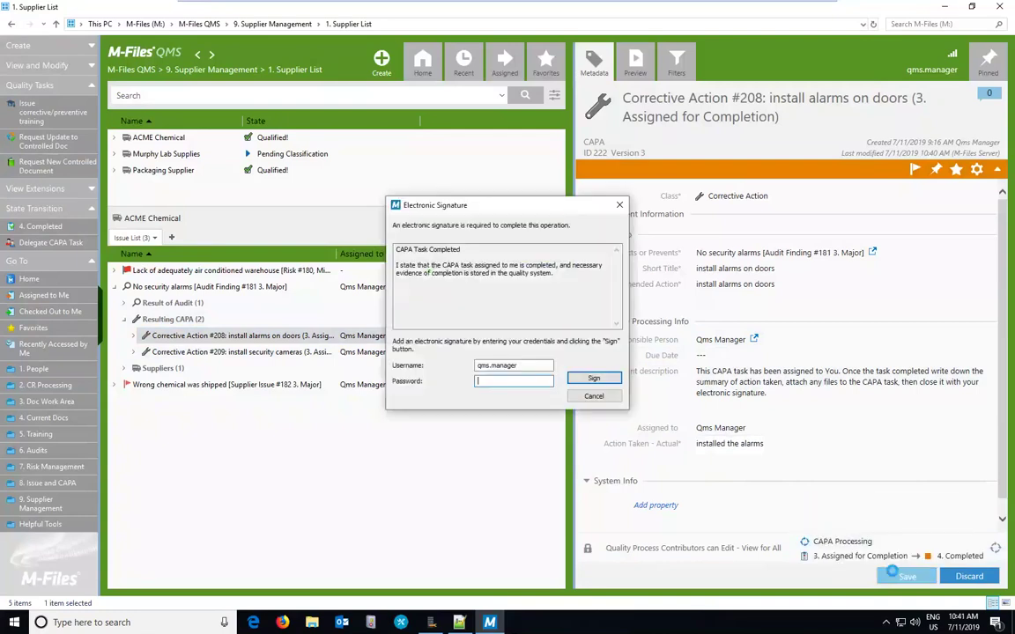
pyautogui.write('password1')
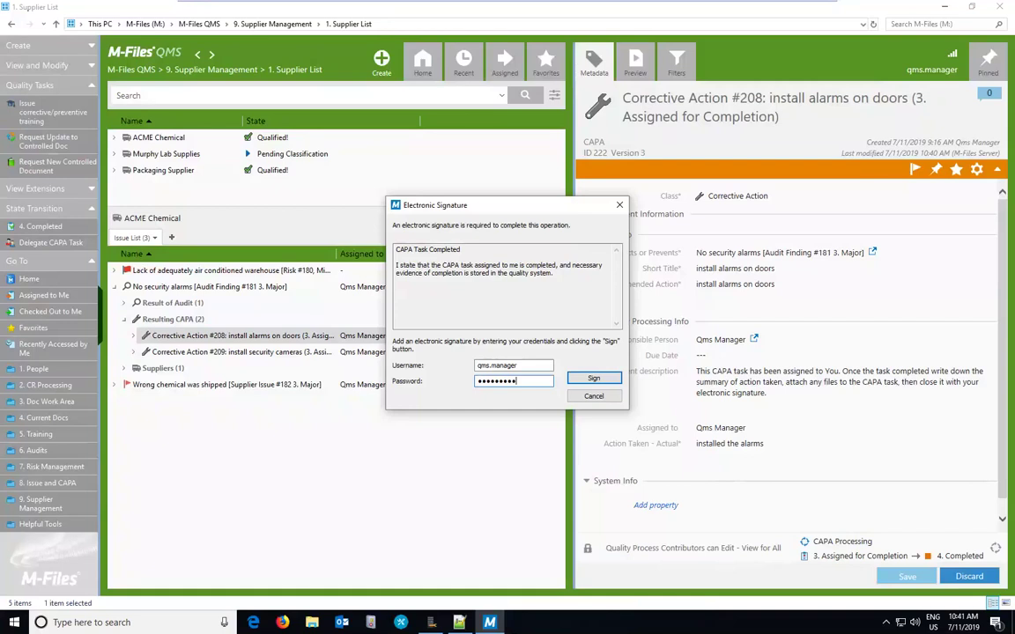
pyautogui.click(594, 379)
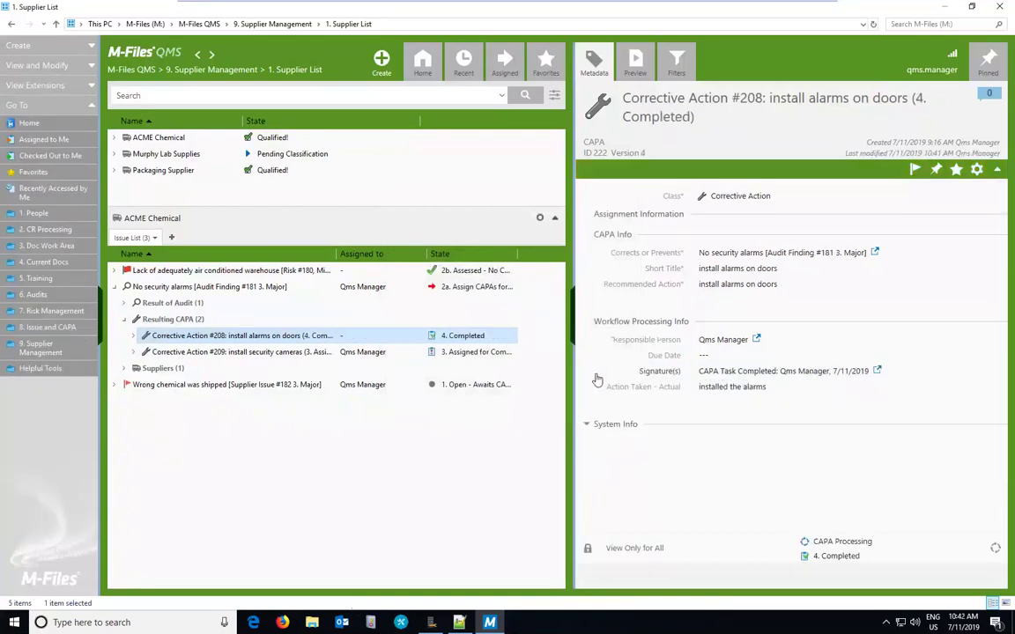
# Step: Enter 'alarms installed' as the action taken on Corrective Action #209 and save it
pyautogui.click(213, 352)
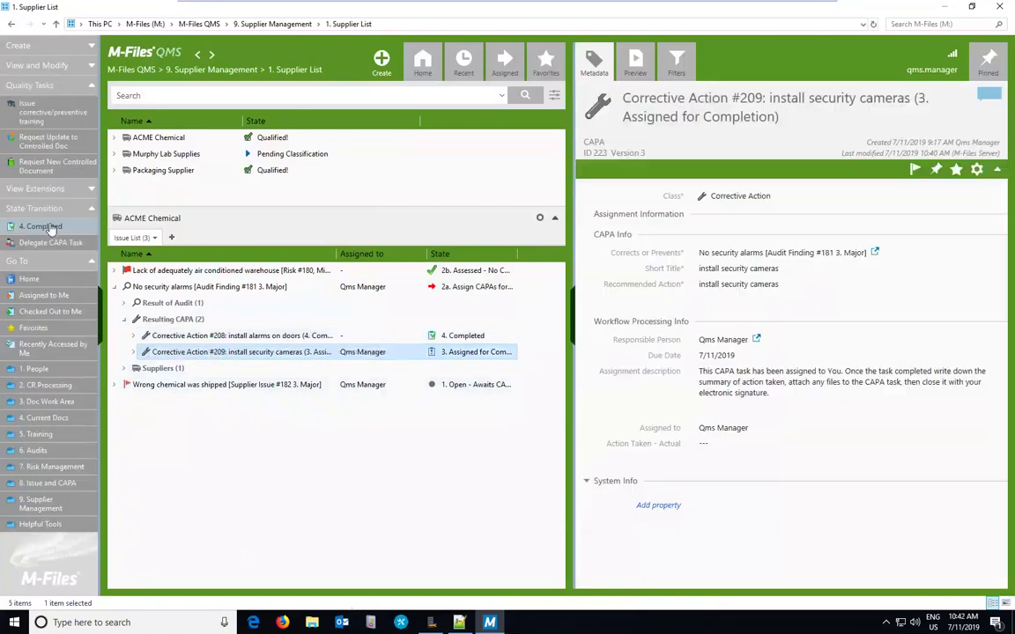
pyautogui.click(44, 227)
pyautogui.click(596, 369)
pyautogui.click(718, 428)
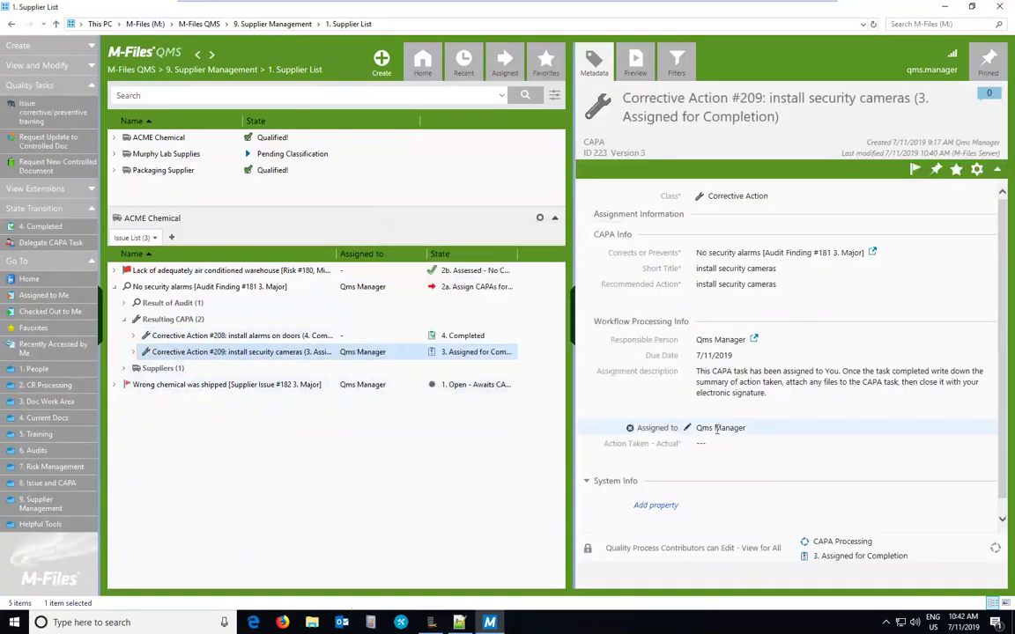
pyautogui.click(709, 460)
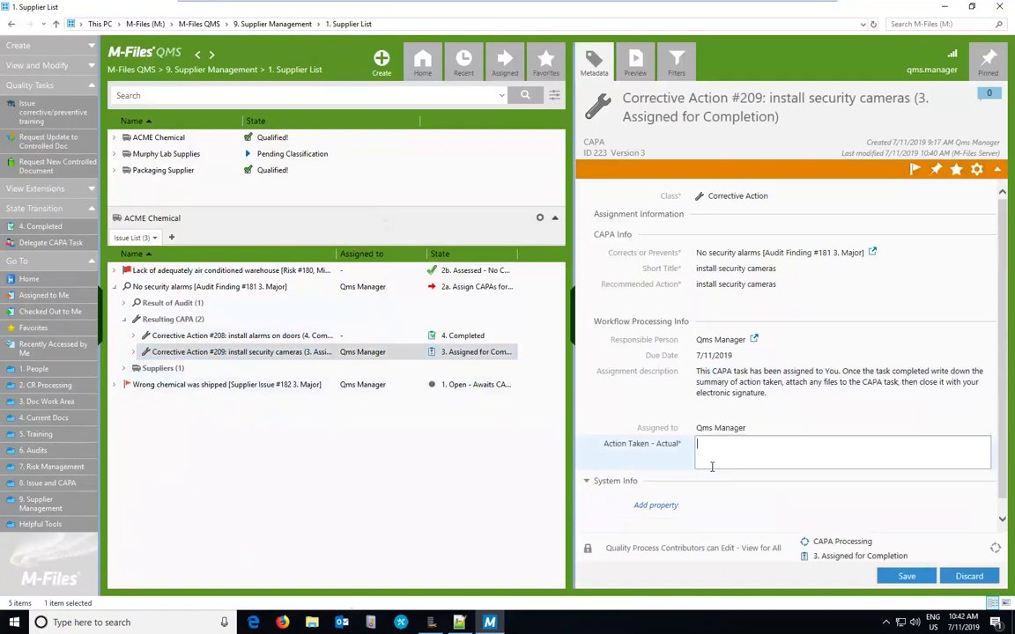
pyautogui.write('alarms installed')
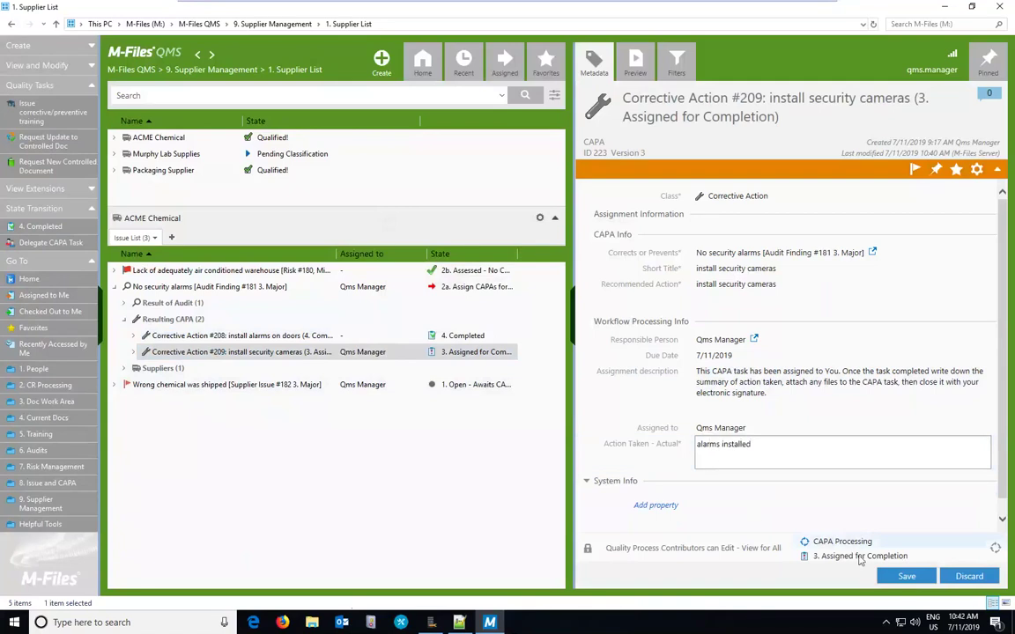
pyautogui.click(902, 575)
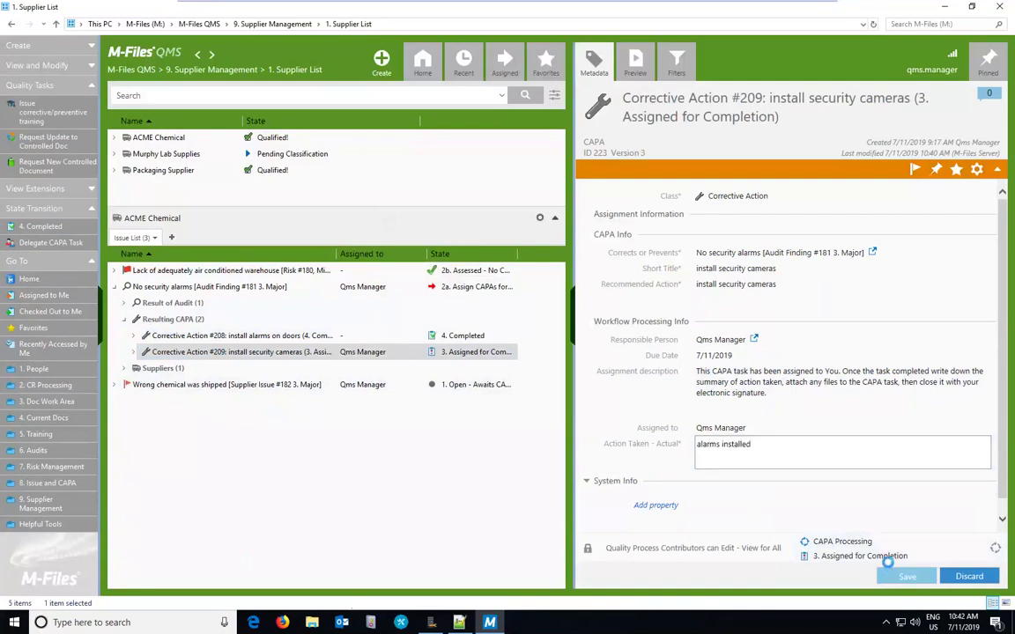
# Step: Move #209 to 4. Completed, signing electronically with the account password
pyautogui.click(52, 228)
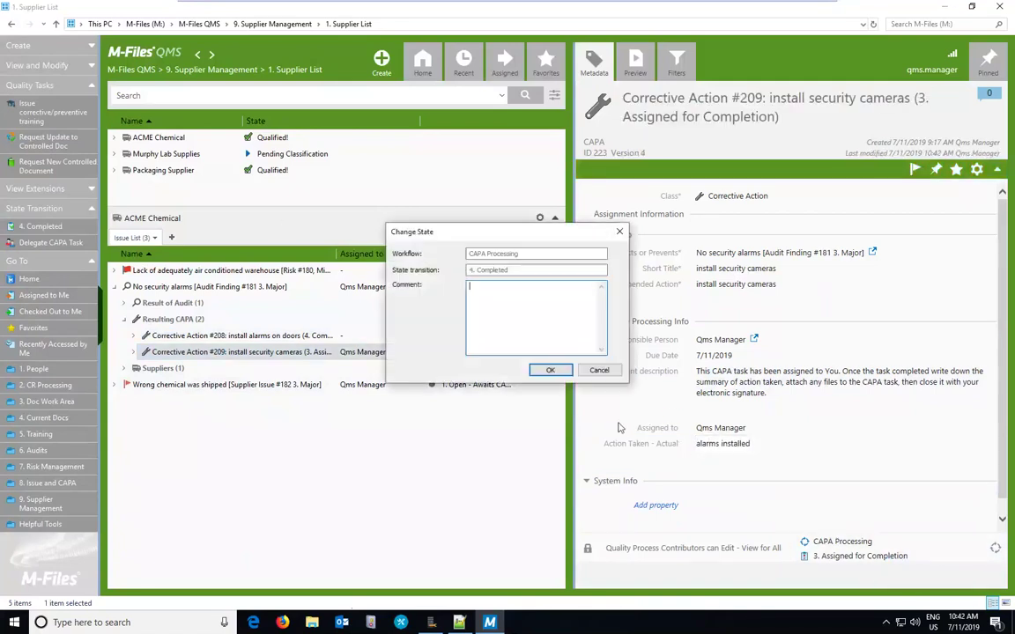
pyautogui.click(549, 370)
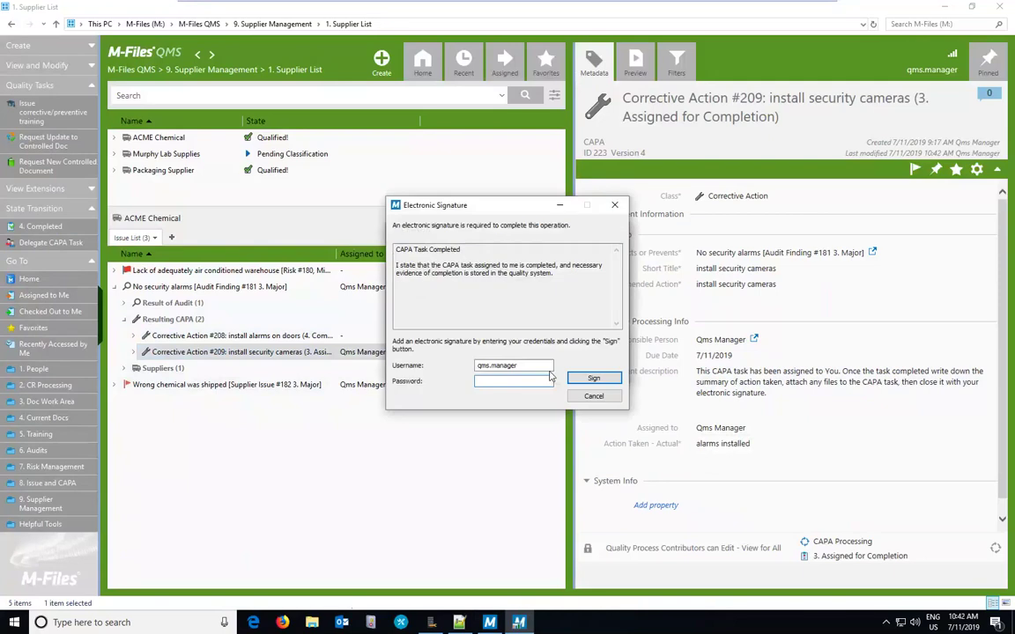
pyautogui.write('•••••••••')
pyautogui.press('Return')
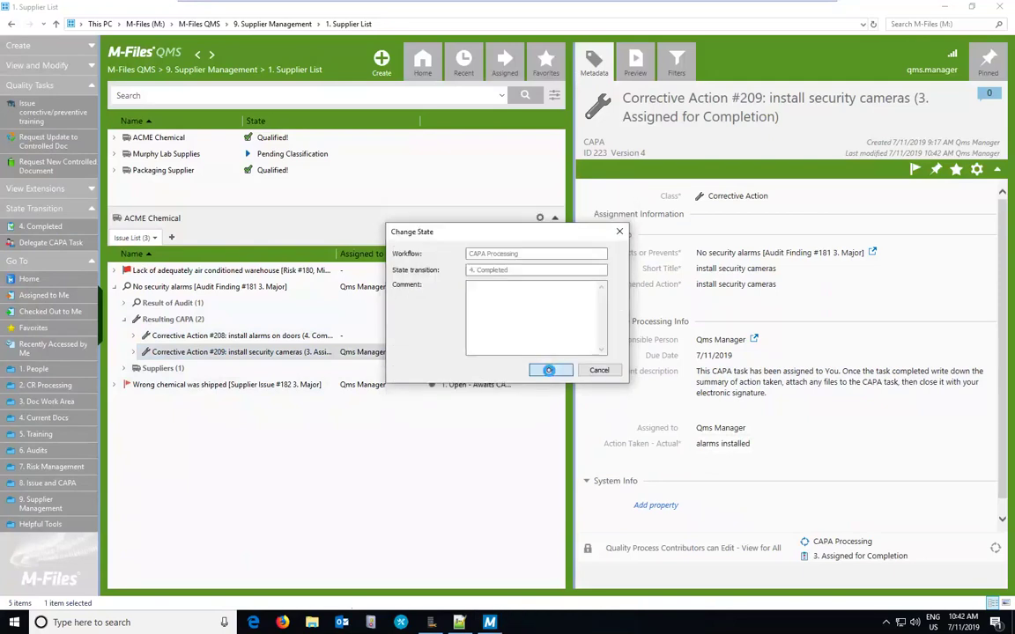
pyautogui.click(549, 370)
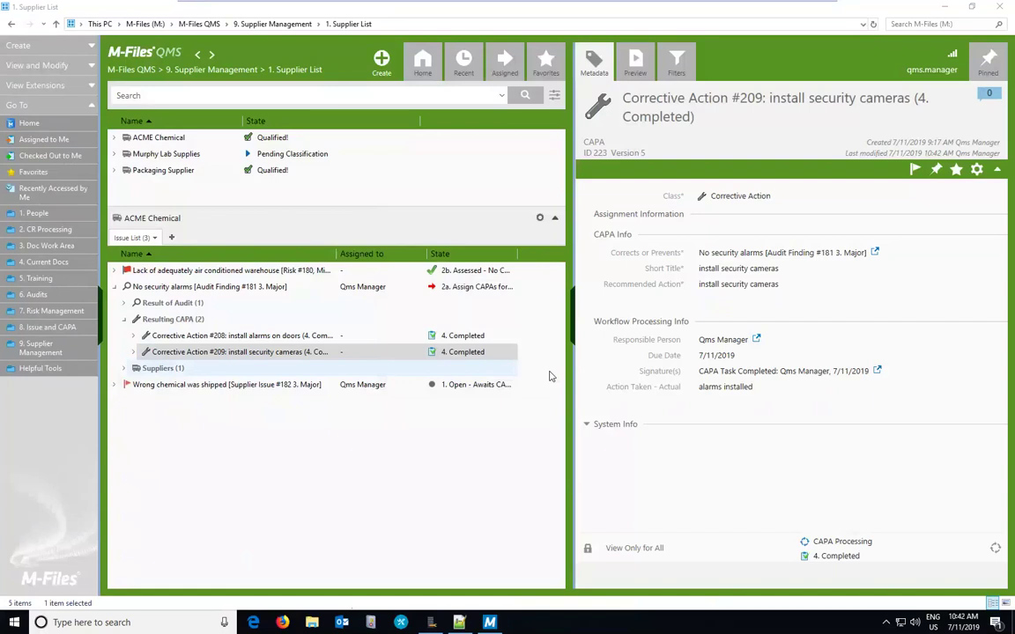
# Step: Select audit finding #181 to confirm it is 3. CAPAs Processed - Closed
pyautogui.click(235, 290)
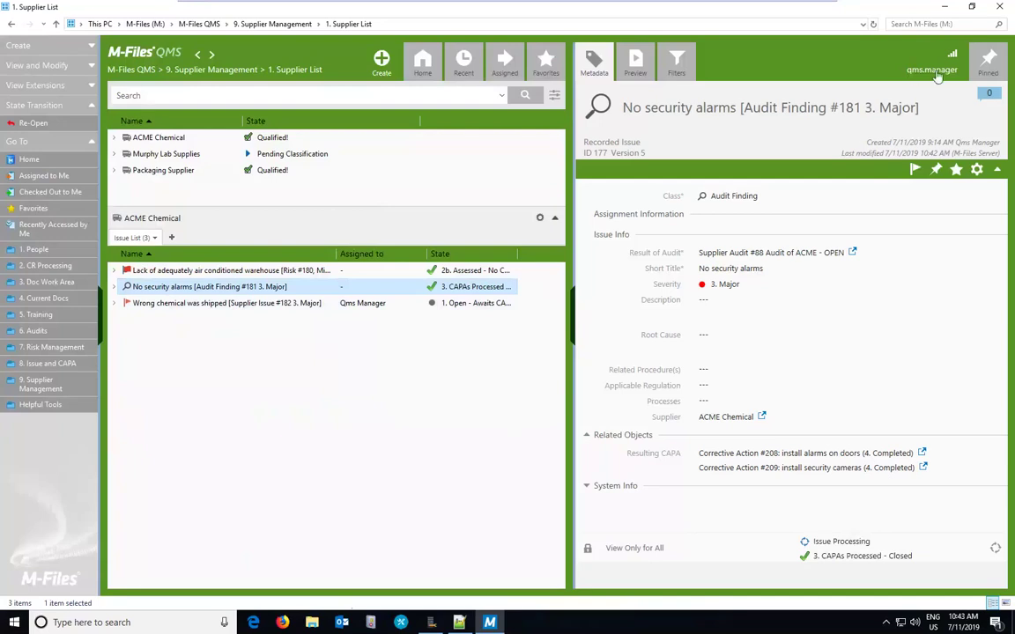
# Step: Open the pinned Customer Complaint view and start a new Recorded Issue
pyautogui.click(985, 64)
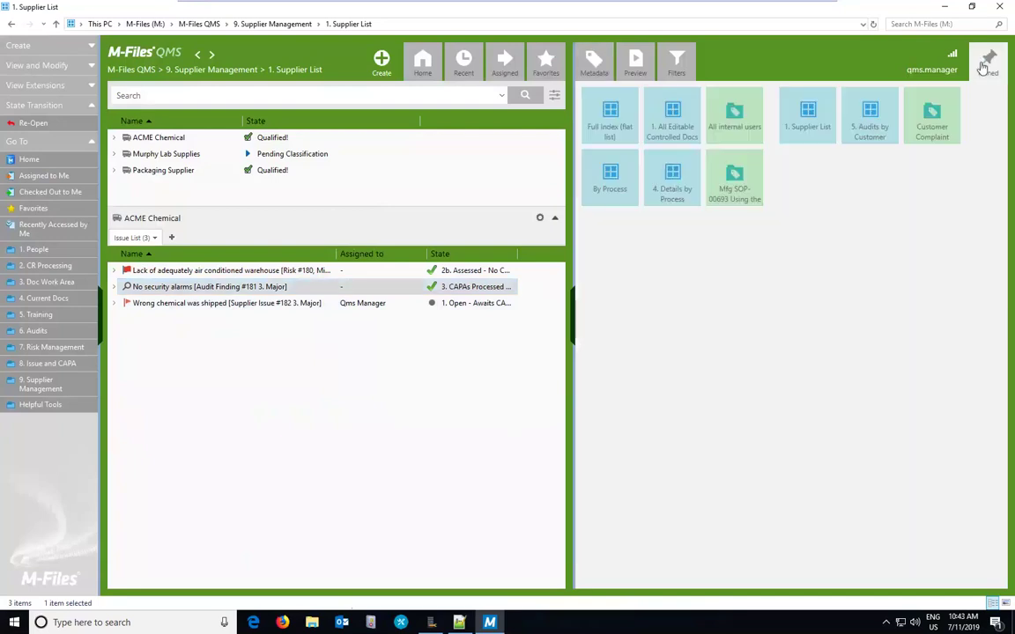
pyautogui.click(944, 129)
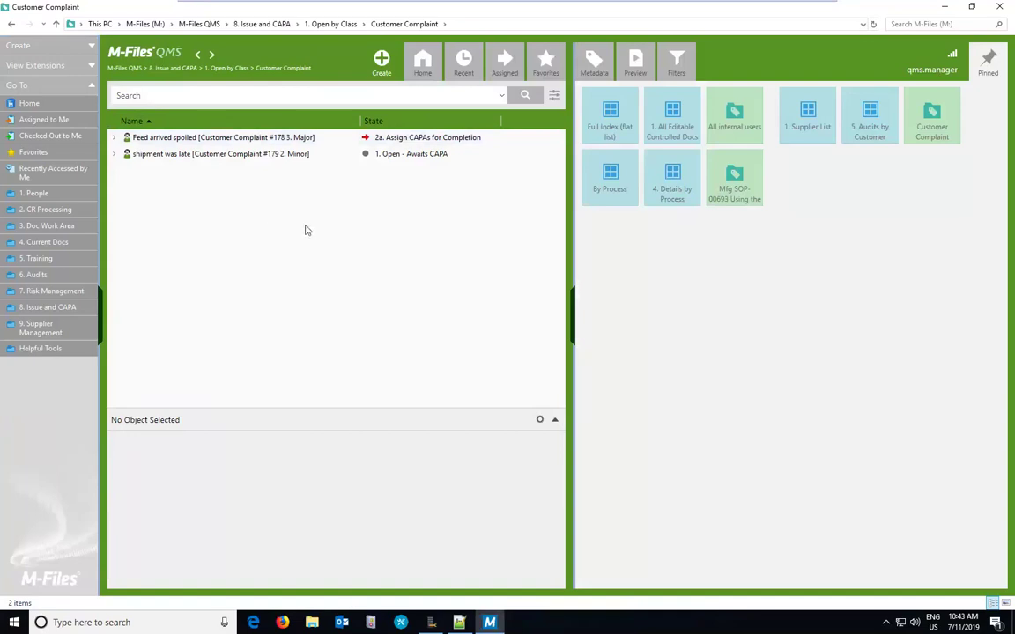
pyautogui.click(381, 59)
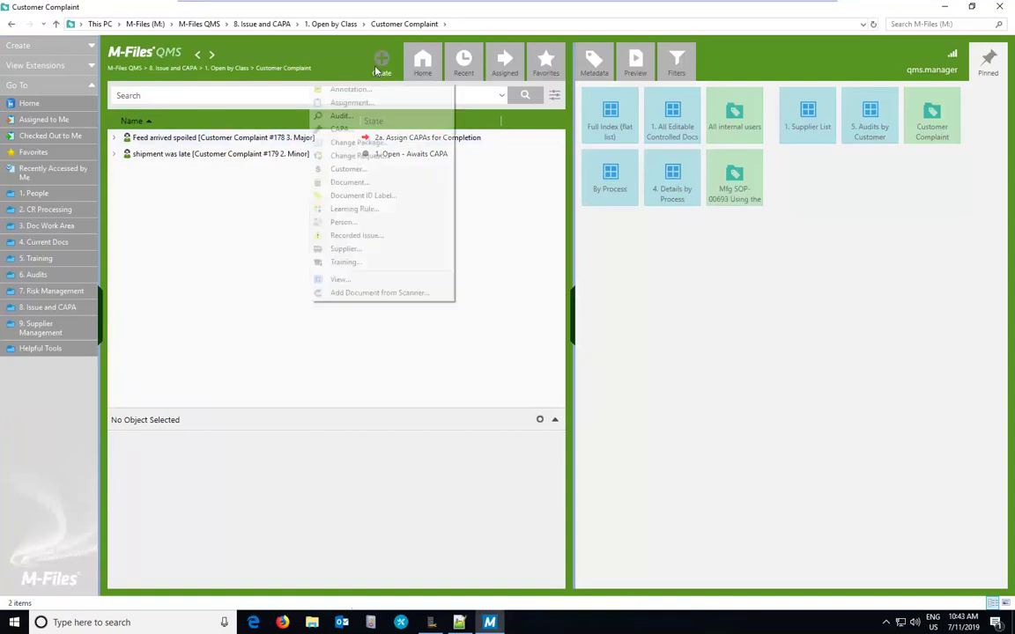
pyautogui.click(335, 235)
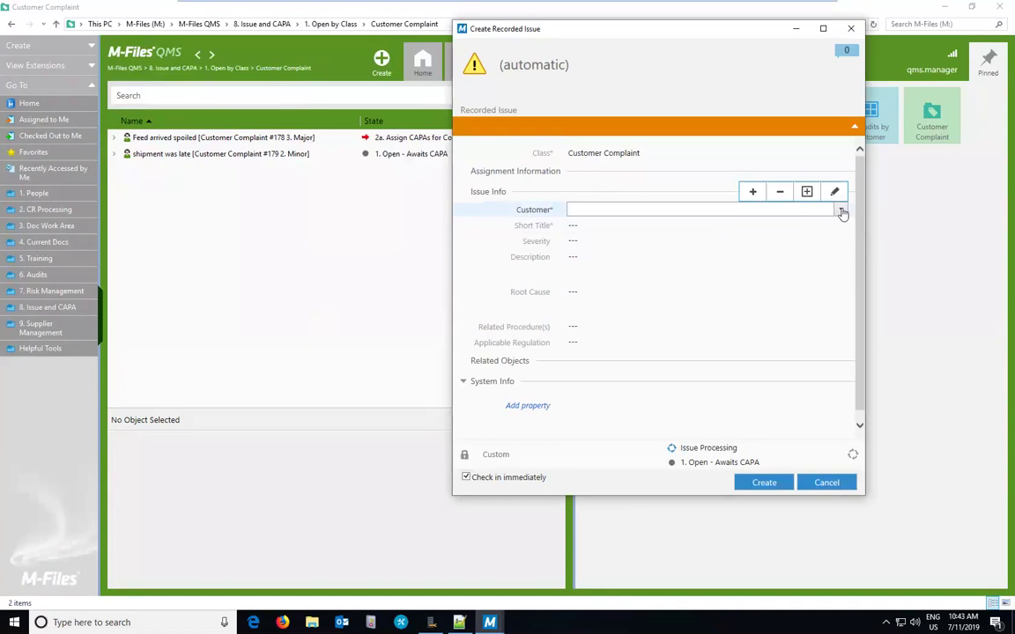
# Step: Create complaint 'wrong quantity was shipped' for Sunny Acre Farms, linked to Ops SOP-00697
pyautogui.click(841, 211)
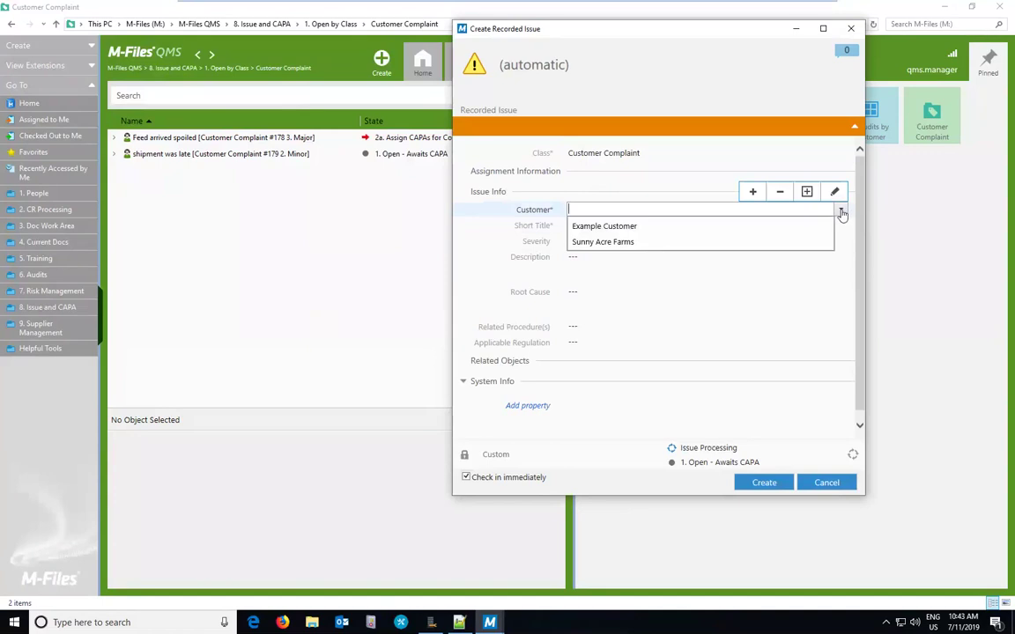
pyautogui.click(649, 243)
pyautogui.click(649, 242)
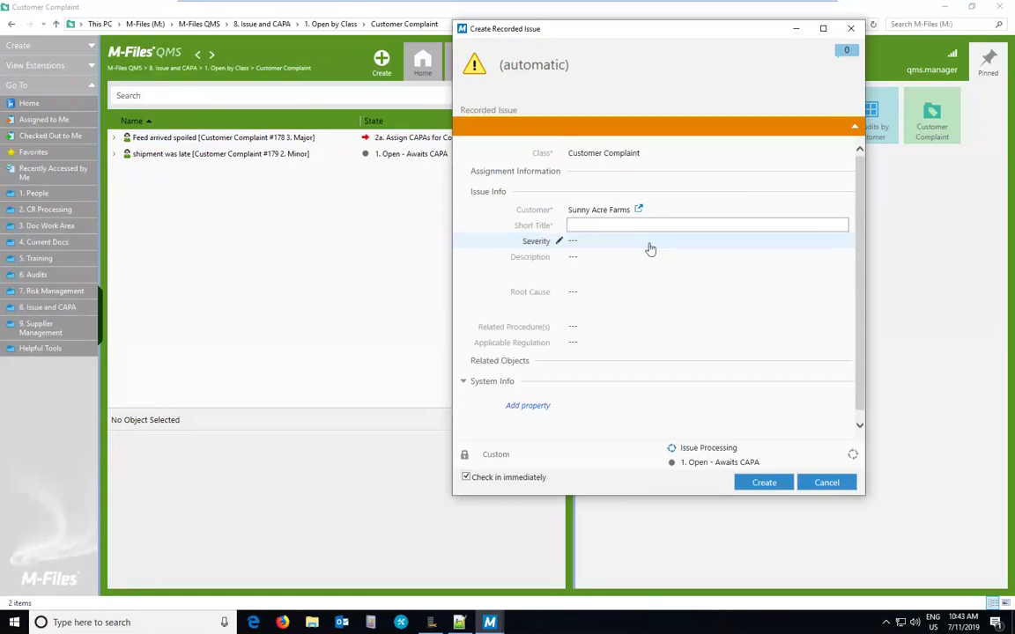
pyautogui.write('wrong quantity was shipped')
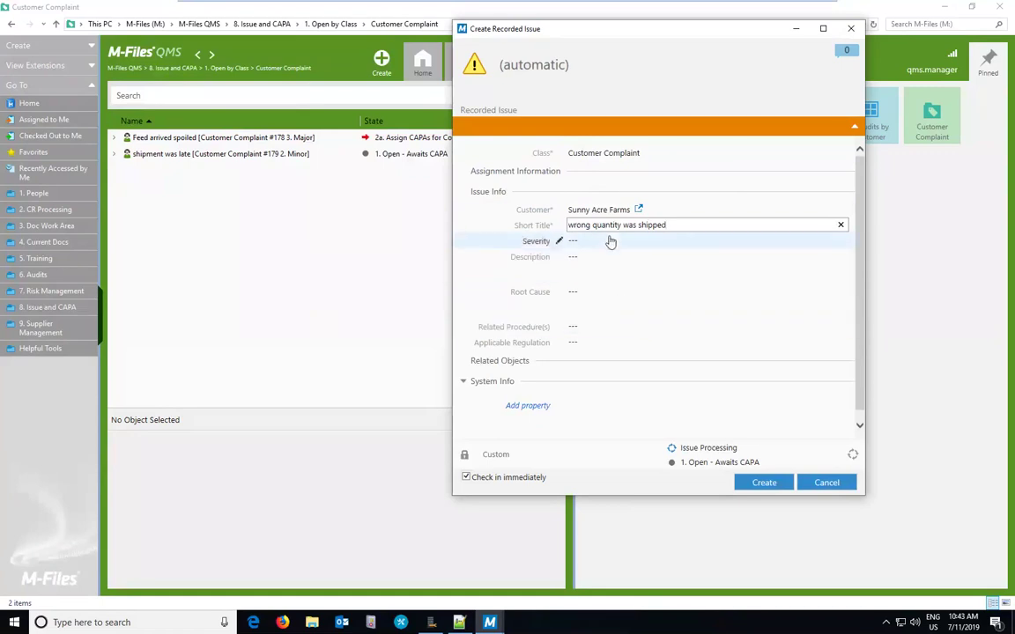
pyautogui.click(580, 334)
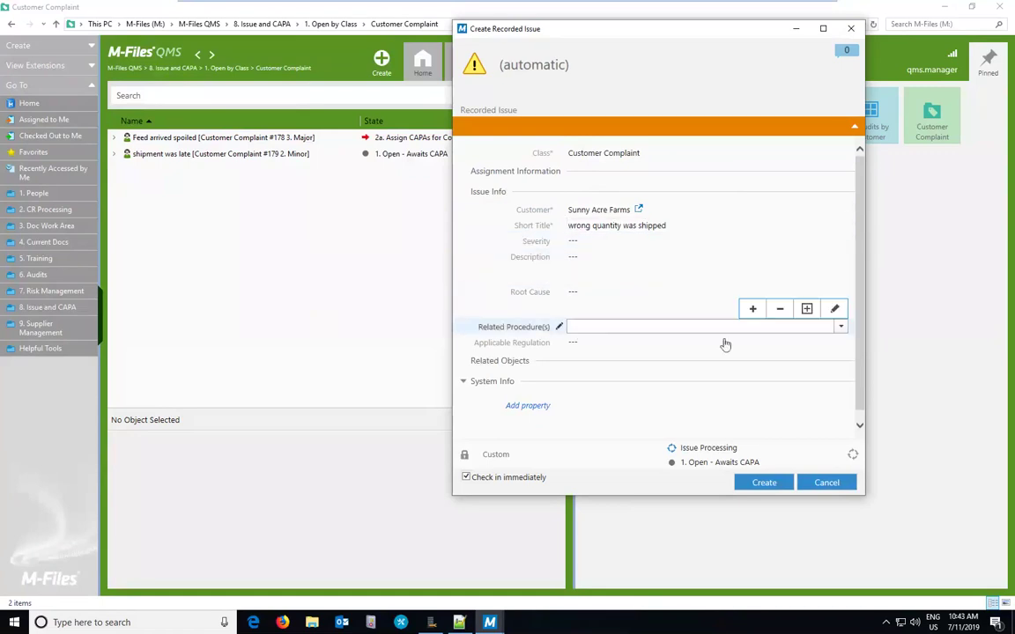
pyautogui.click(841, 328)
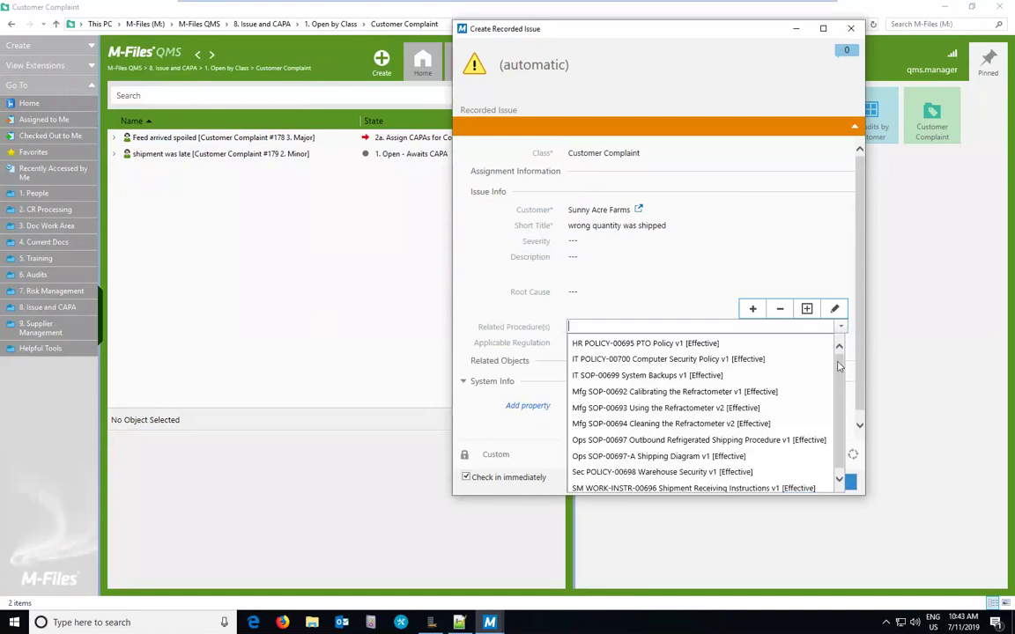
pyautogui.moveTo(839, 373); pyautogui.dragTo(839, 403)
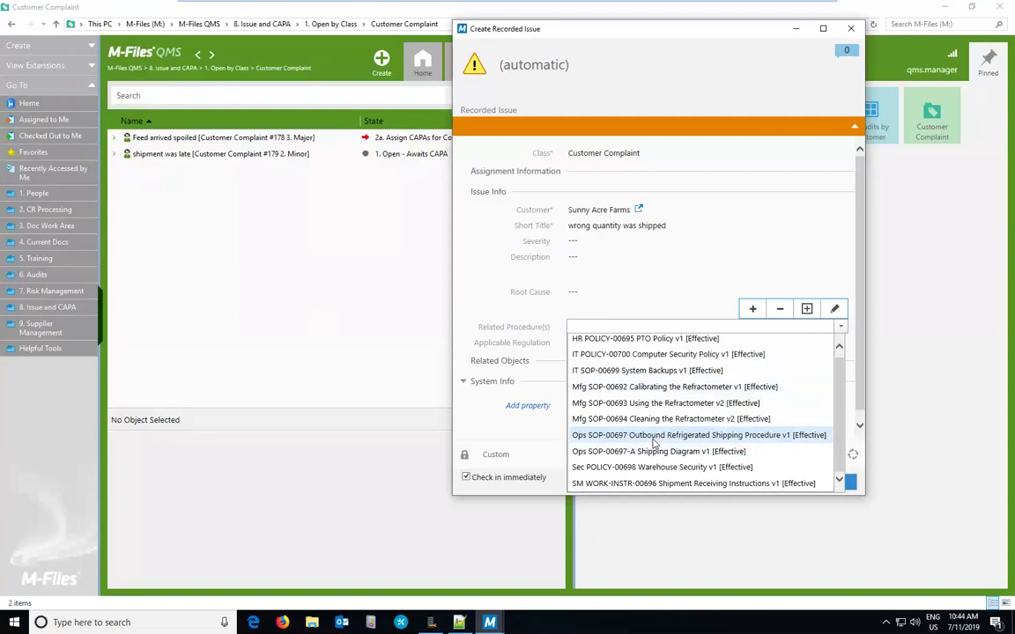
pyautogui.click(654, 435)
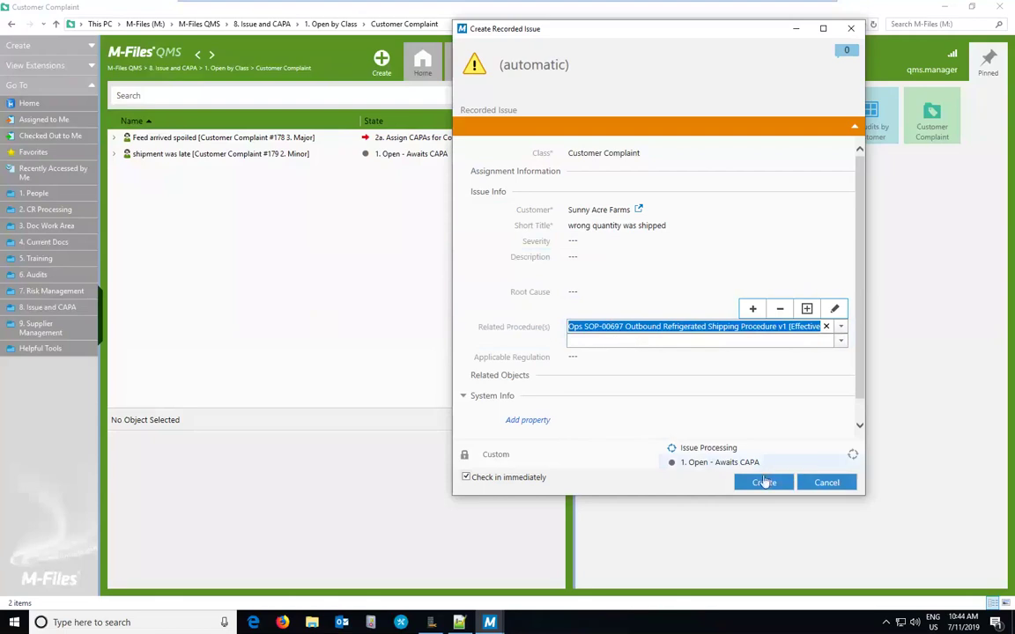
pyautogui.click(762, 481)
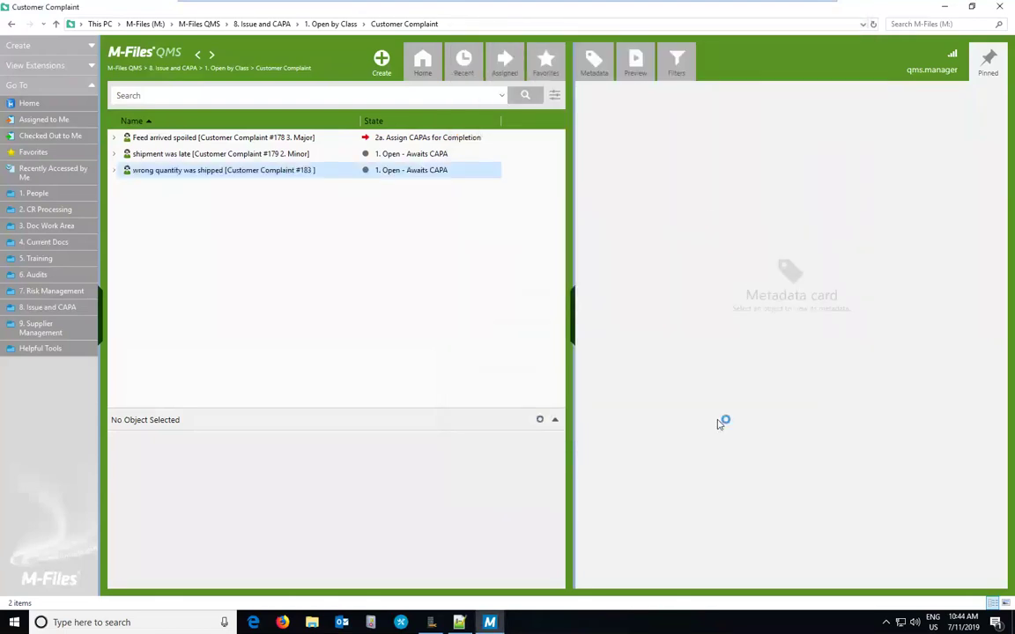
# Step: Check complaint #183's links to Sunny Acre Farms and preview the SOP-00697 shipping procedure PDF
pyautogui.click(114, 170)
pyautogui.click(124, 186)
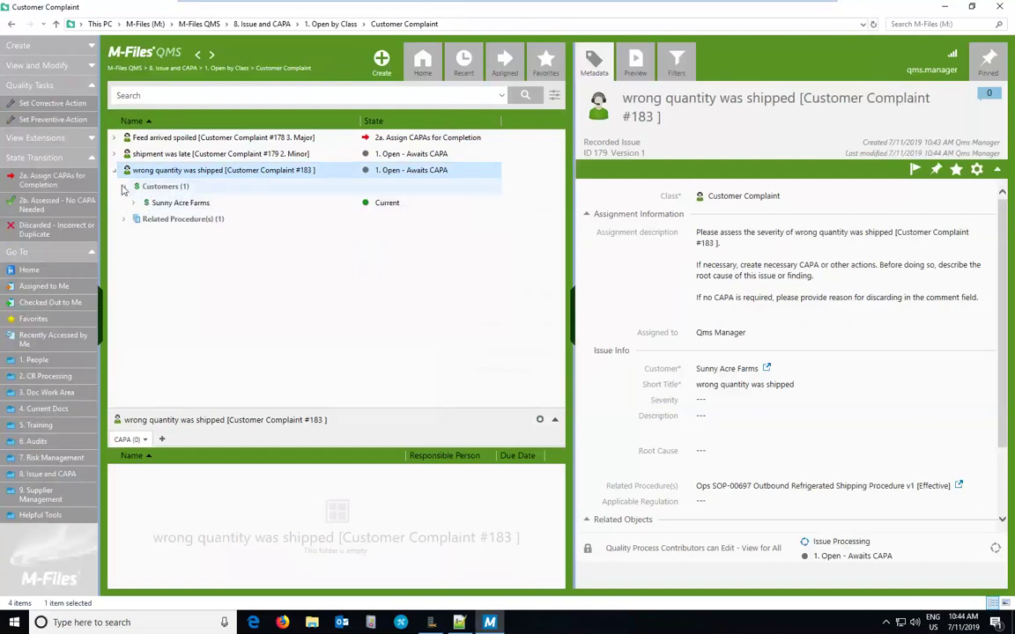
pyautogui.click(165, 204)
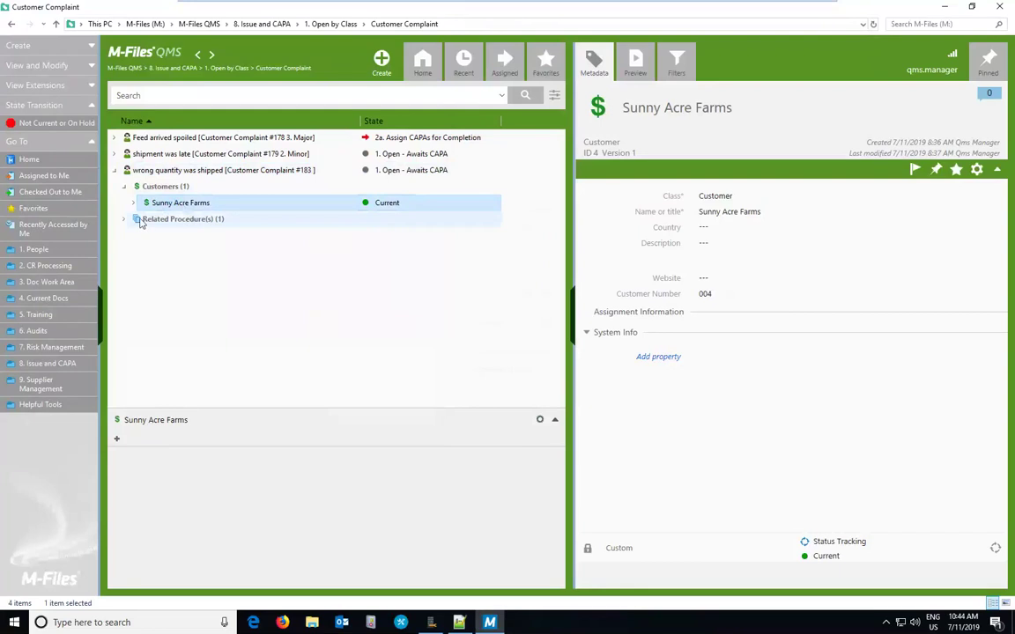
pyautogui.click(125, 219)
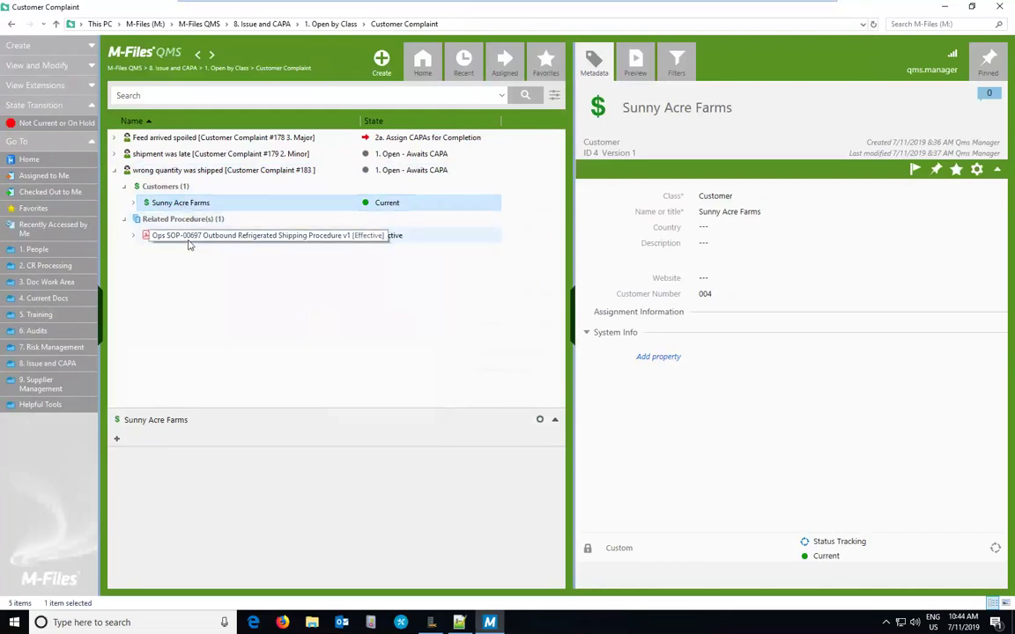
pyautogui.click(188, 236)
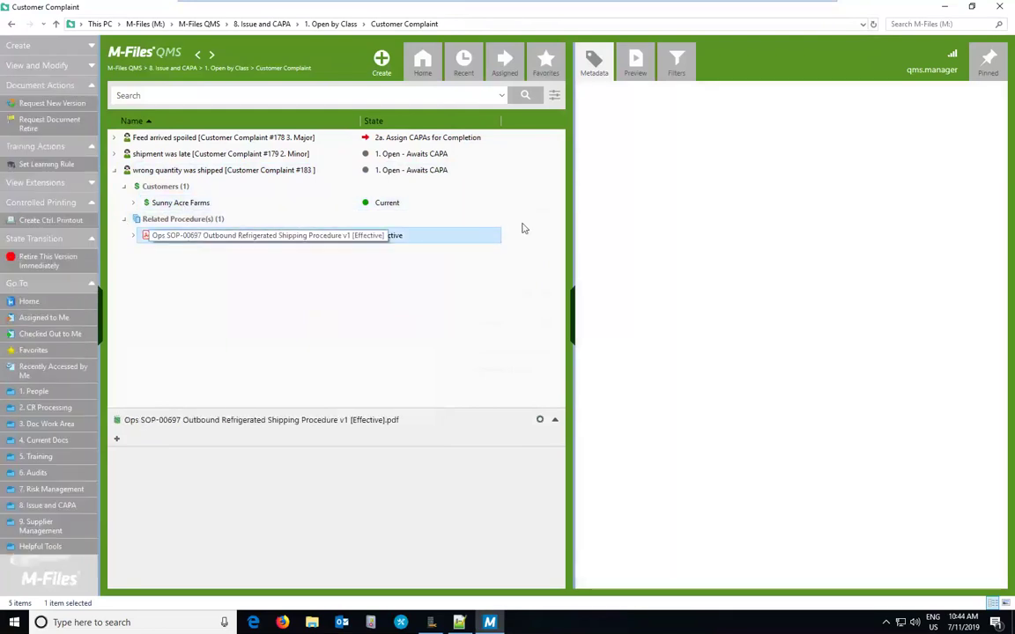
pyautogui.click(640, 69)
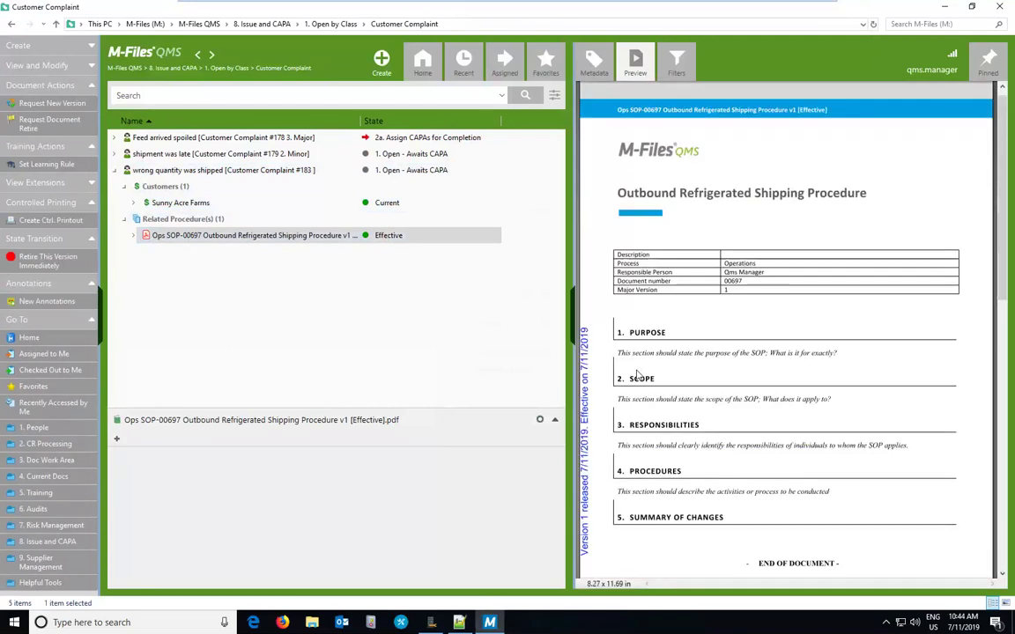
pyautogui.click(136, 169)
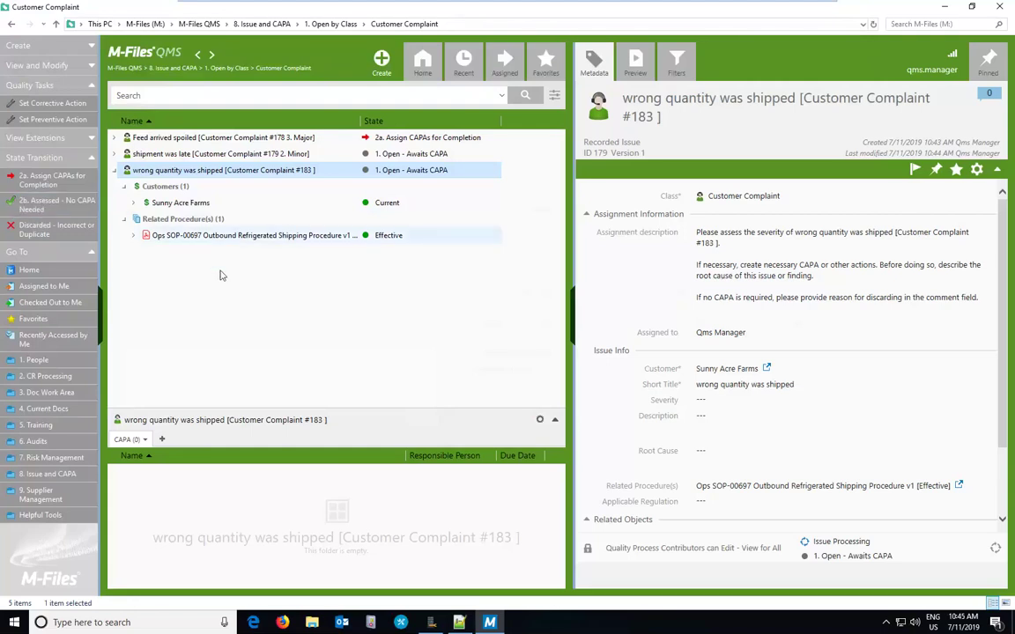
# Step: Go from Home through 6. Audits and 5. Audits by Customer into the Sunny Acre Farms folder
pyautogui.click(262, 320)
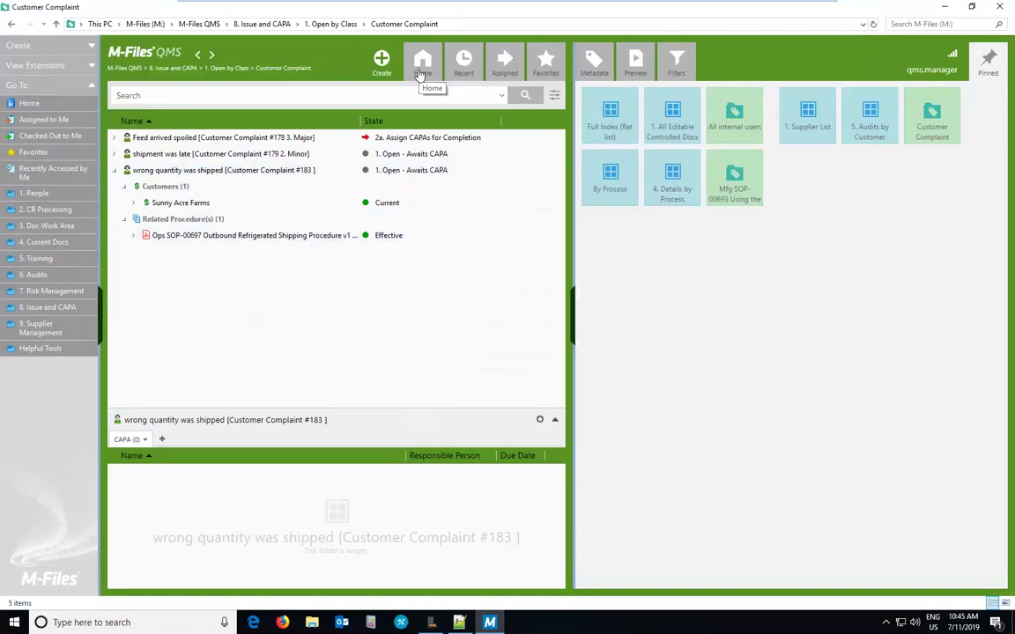
pyautogui.click(420, 74)
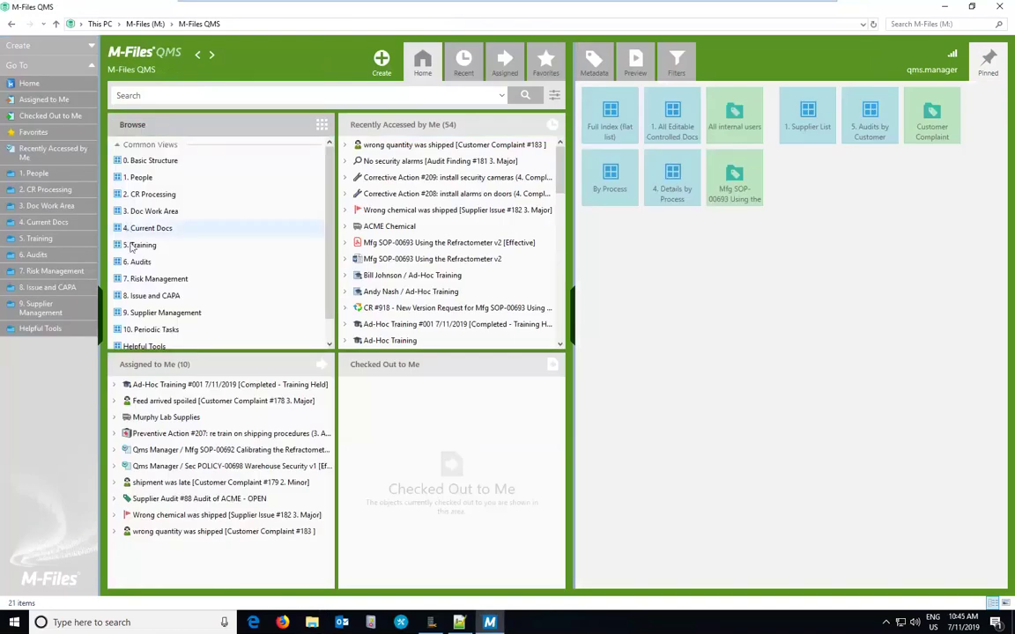
pyautogui.doubleClick(133, 261)
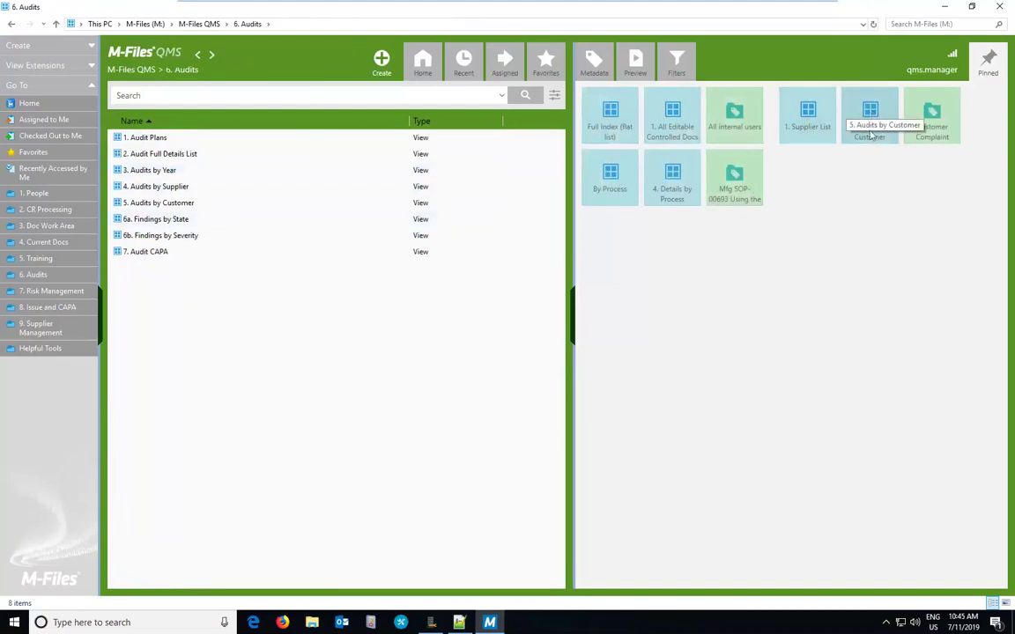
pyautogui.click(867, 123)
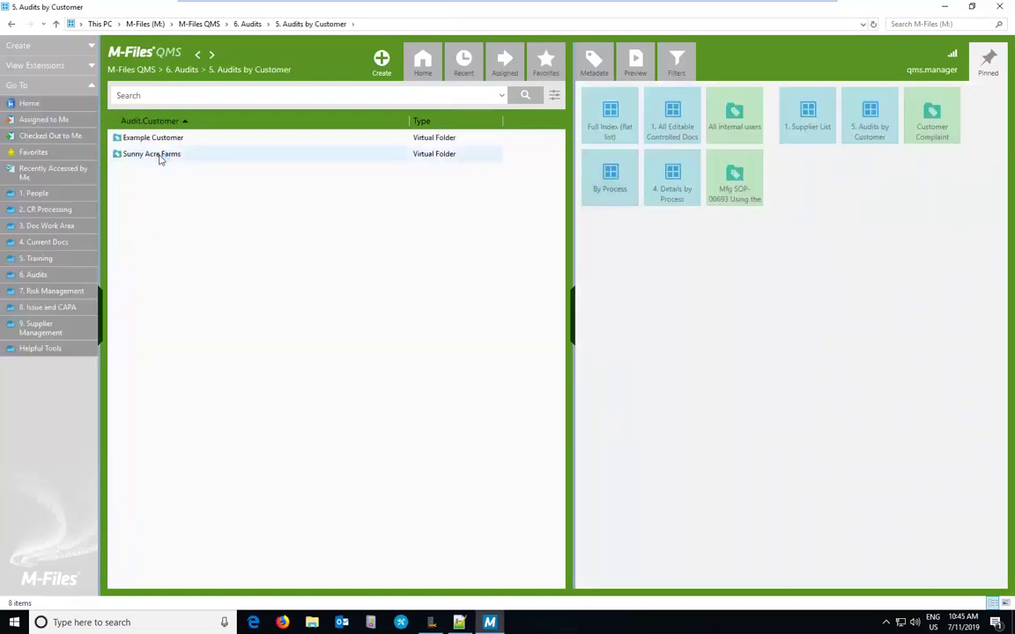
pyautogui.doubleClick(159, 155)
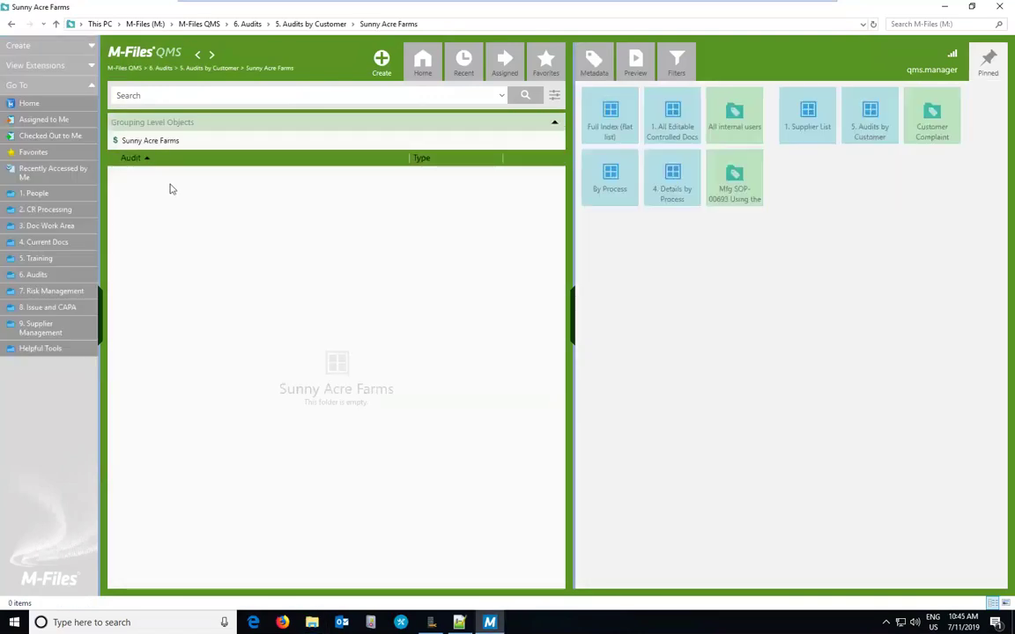
pyautogui.click(164, 141)
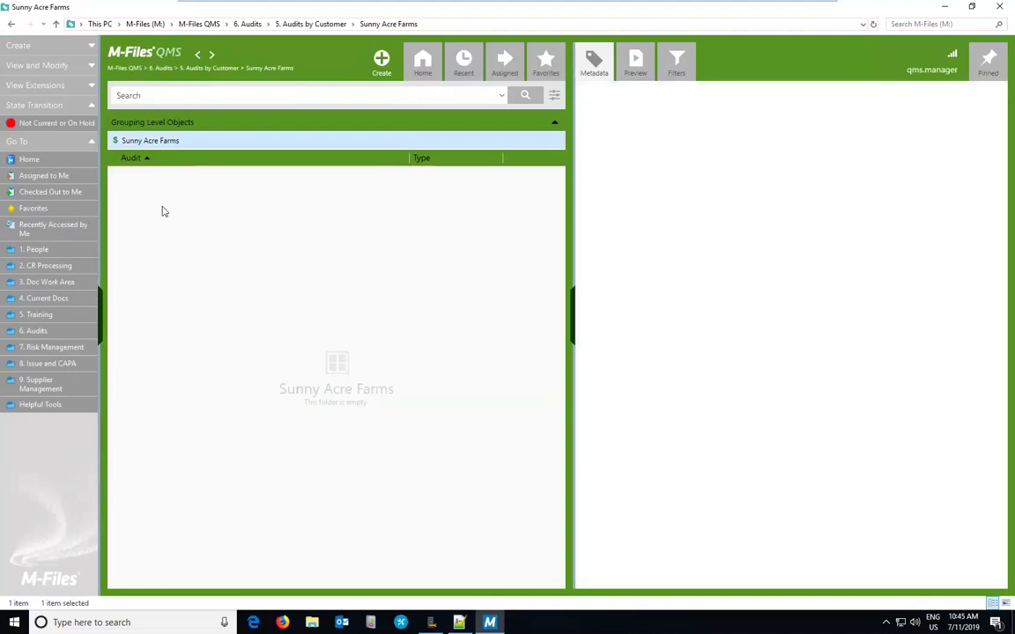
pyautogui.click(163, 223)
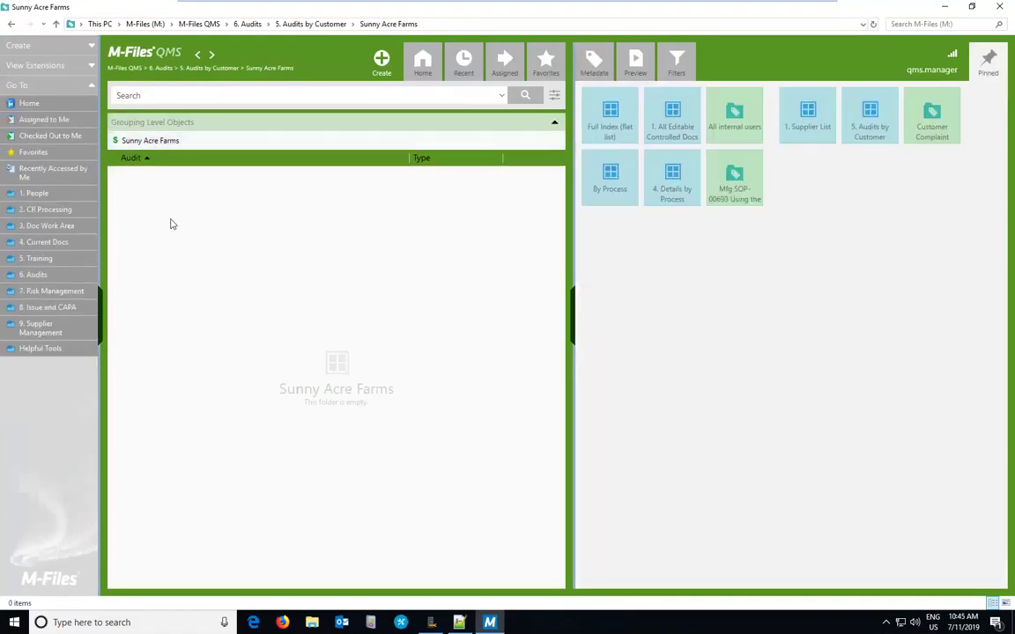
# Step: Start a new audit in the empty folder with class Customer Audit
pyautogui.rightClick(172, 224)
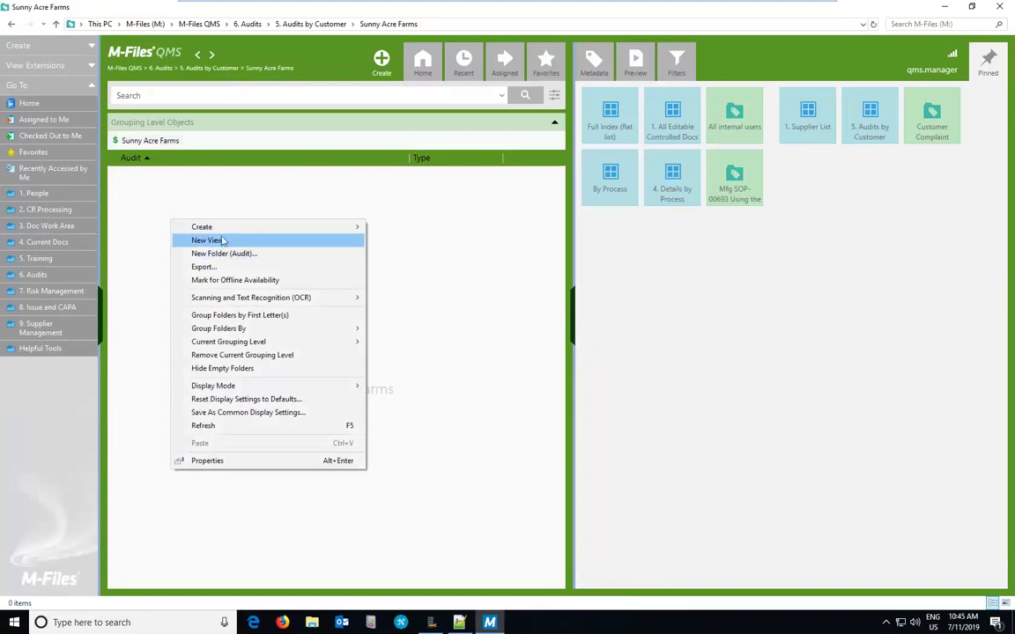
pyautogui.moveTo(219, 227)
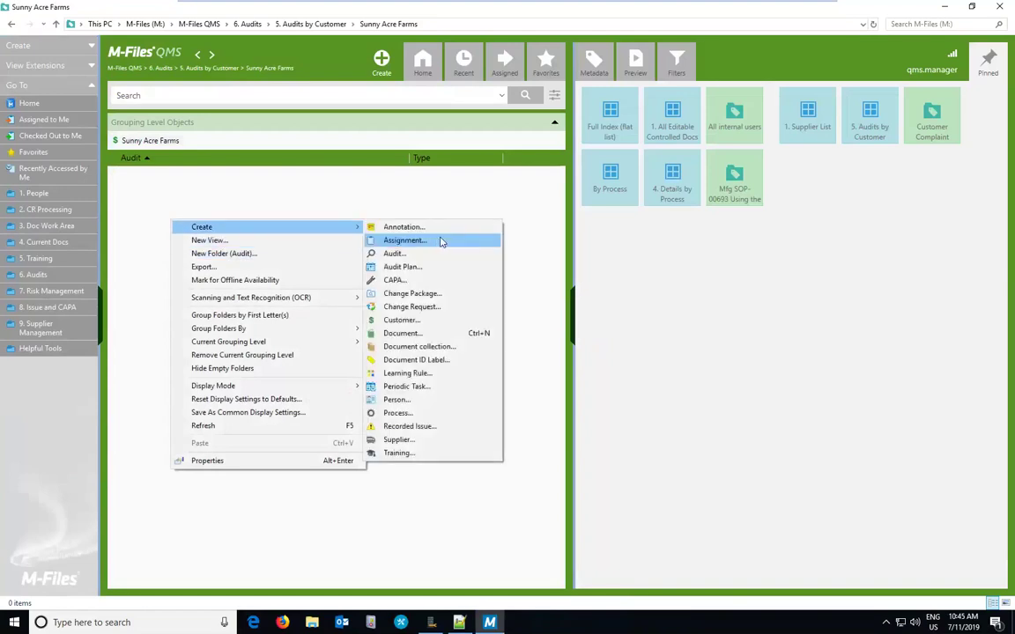
pyautogui.click(396, 253)
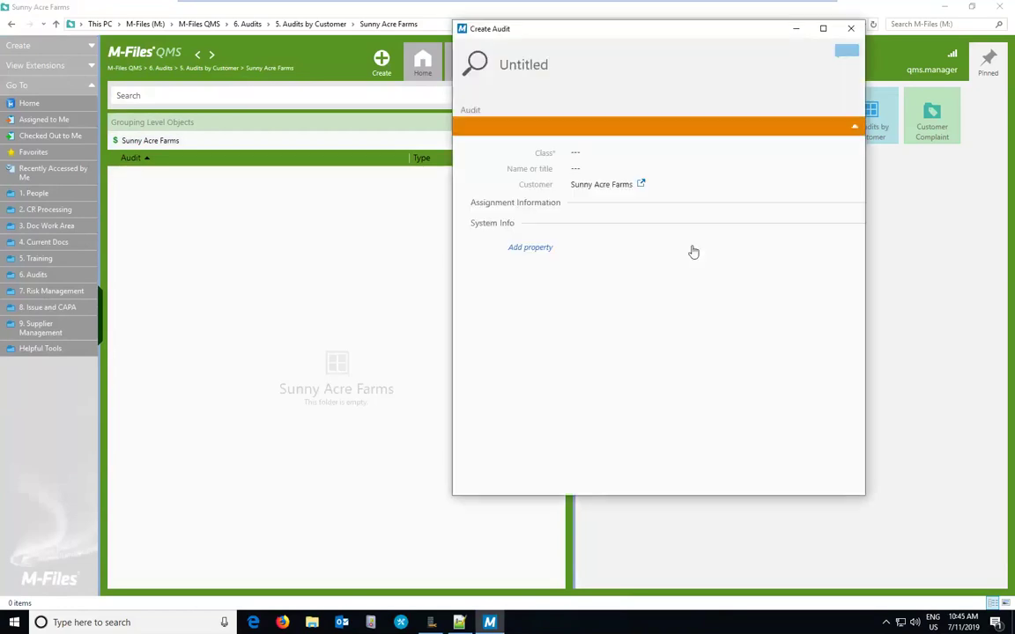
pyautogui.click(851, 154)
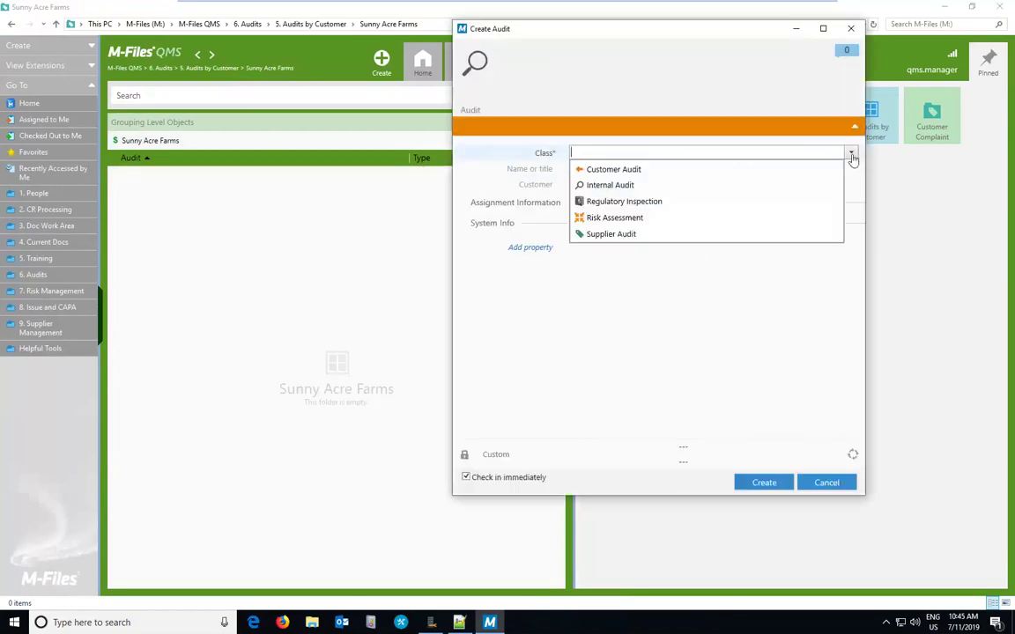
pyautogui.click(634, 168)
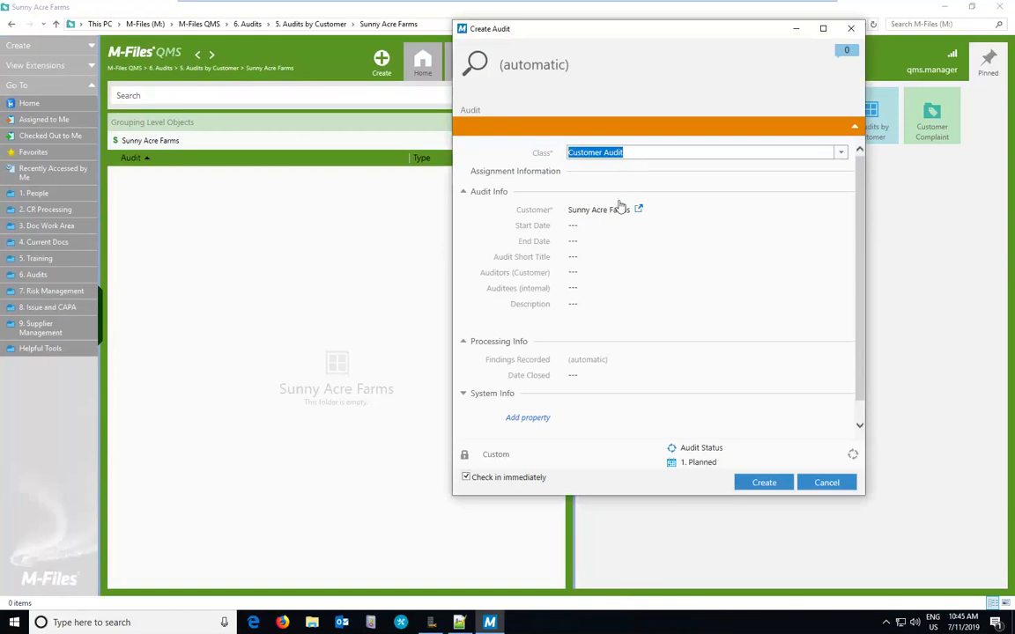
# Step: Set the audit dates 7/11/2019 to 7/18/2019 and title it 'Surprise audit by SAF'
pyautogui.click(591, 226)
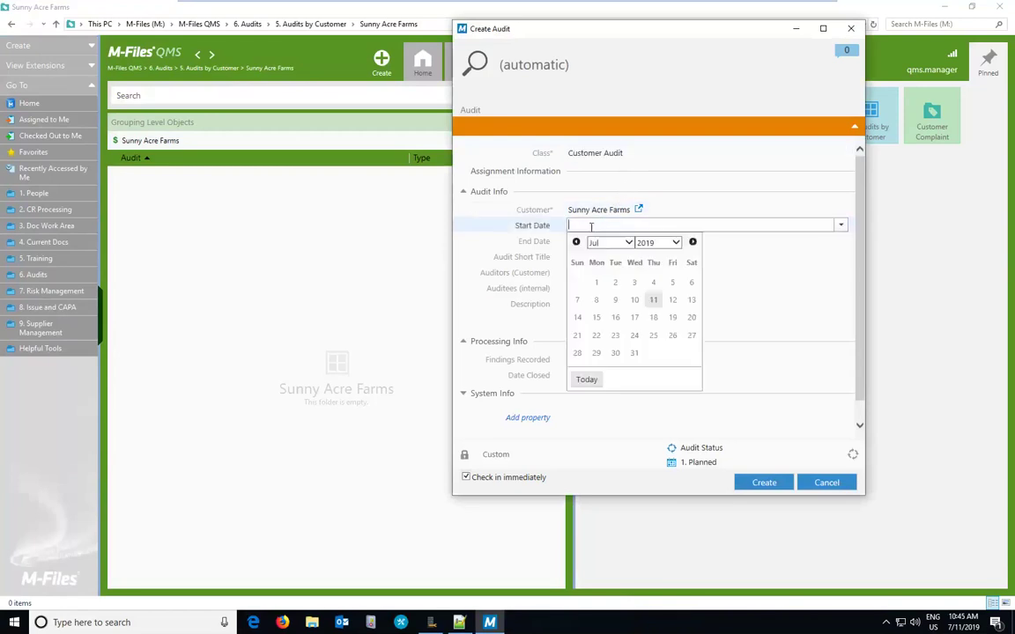
pyautogui.click(653, 300)
pyautogui.click(593, 239)
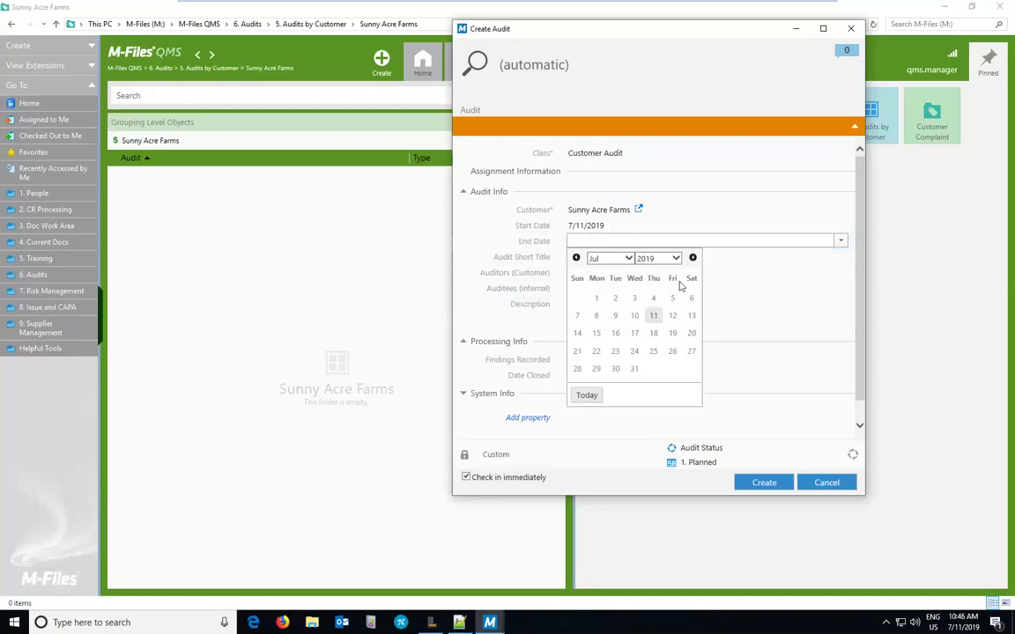
pyautogui.click(654, 333)
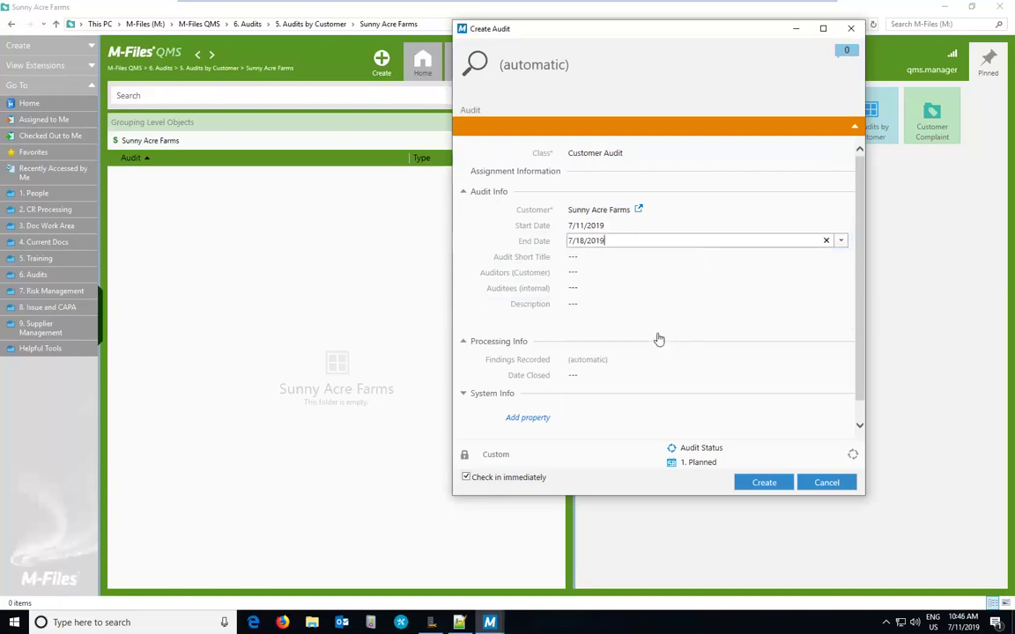
pyautogui.click(594, 257)
pyautogui.write('Su')
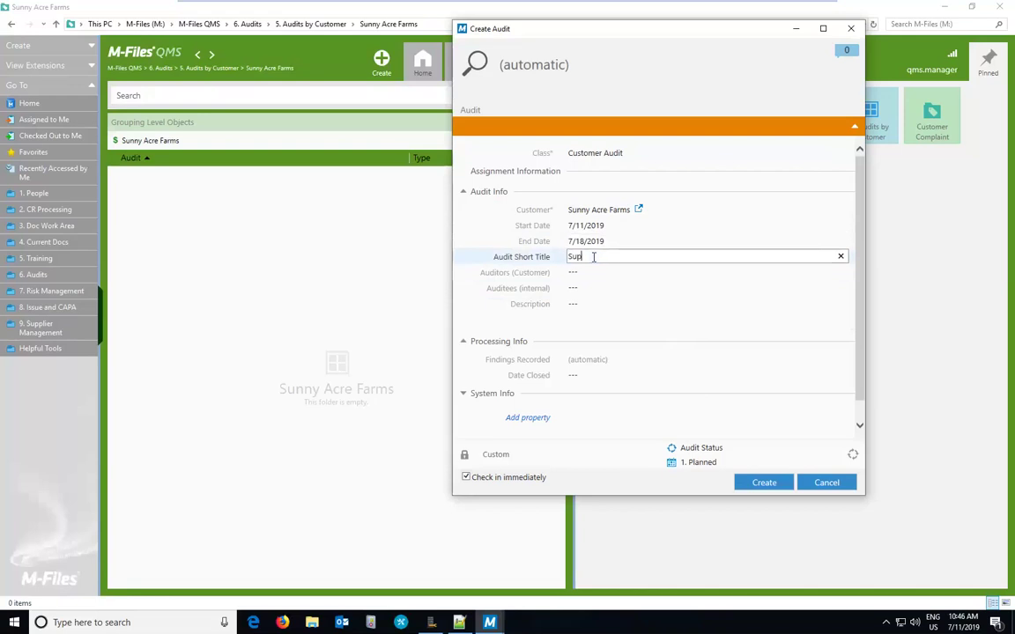
pyautogui.write('rprise audit by SAF')
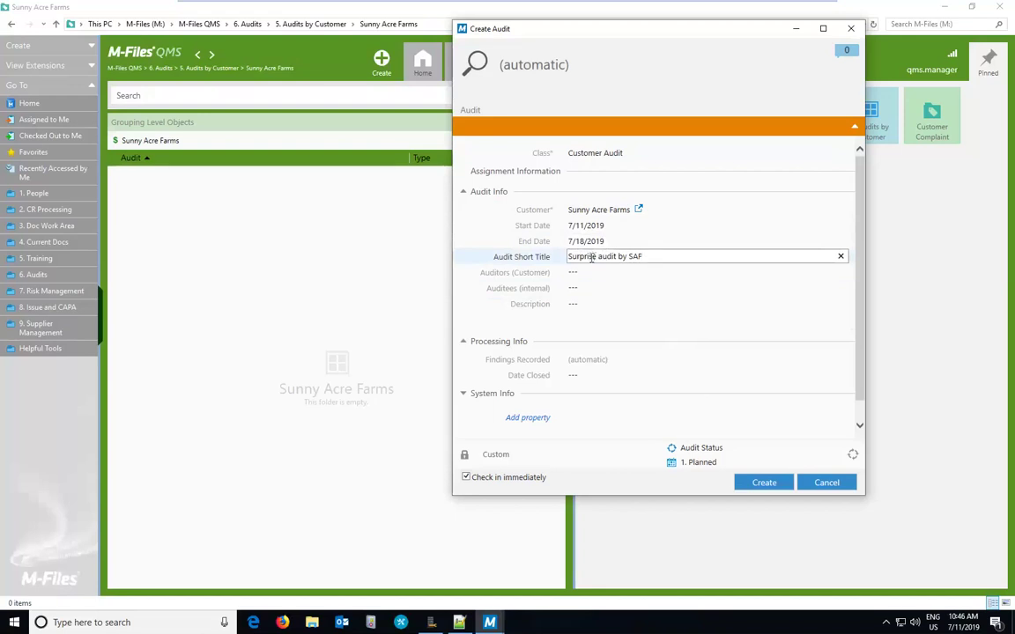
pyautogui.click(592, 274)
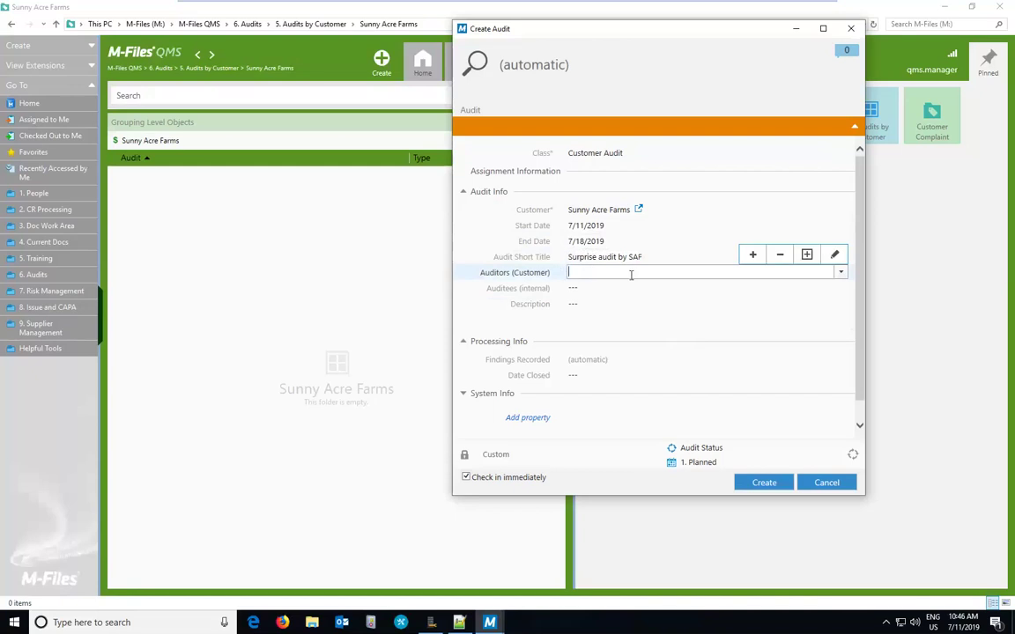
pyautogui.click(840, 273)
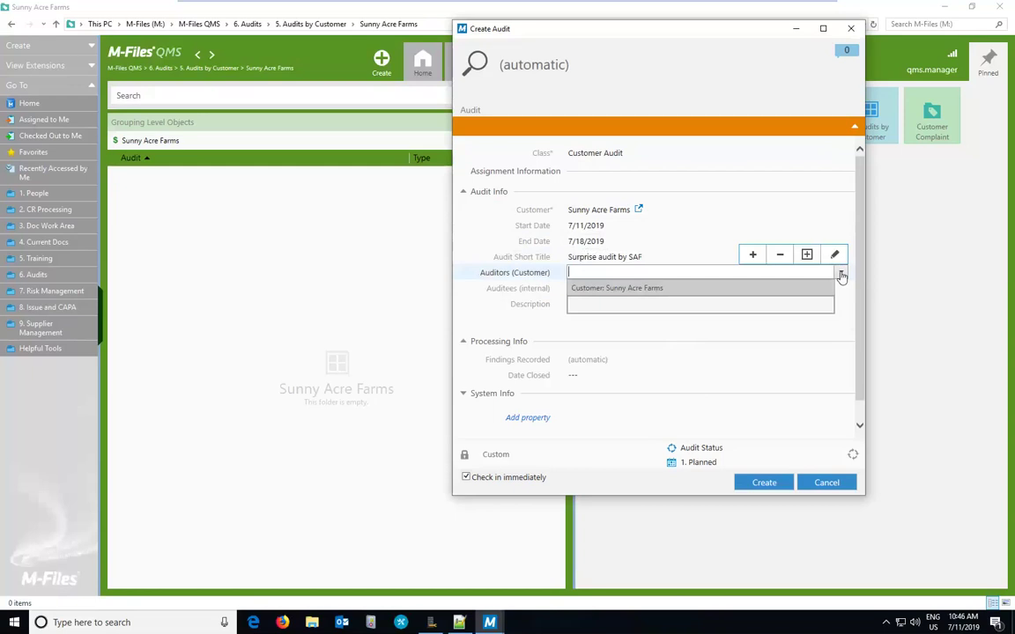
# Step: Add a new Sunny Acre Farms contact person, job title CEO, as the audit's customer auditor
pyautogui.click(807, 254)
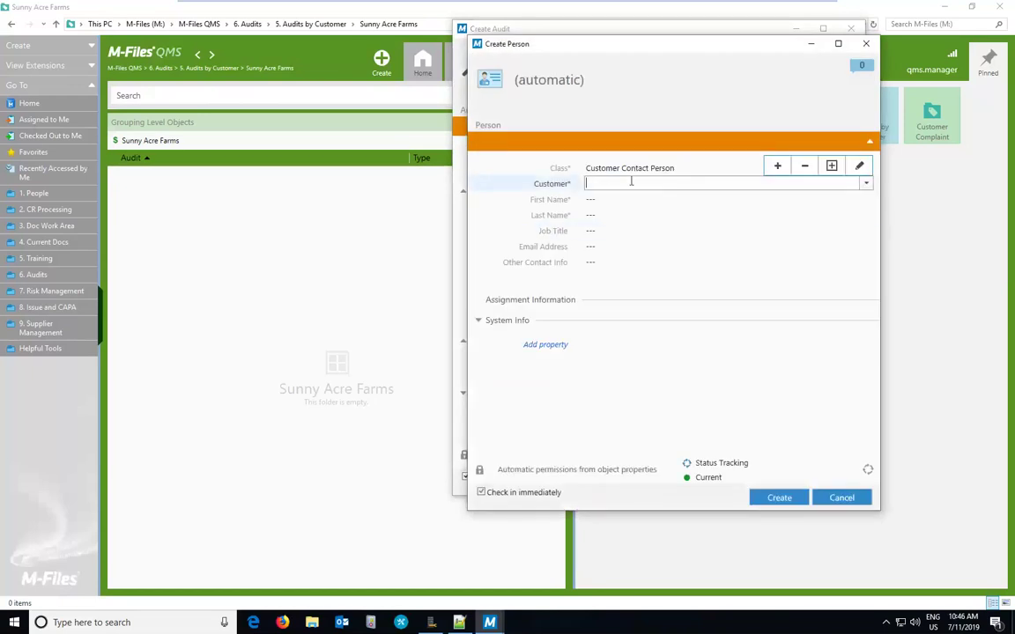
pyautogui.click(863, 185)
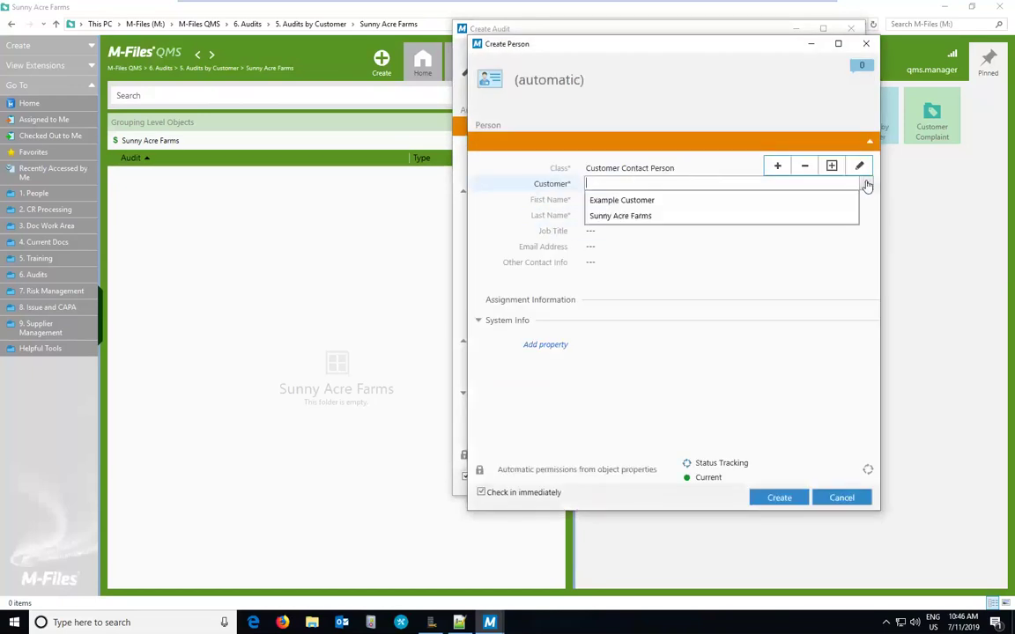
pyautogui.click(660, 219)
pyautogui.click(627, 214)
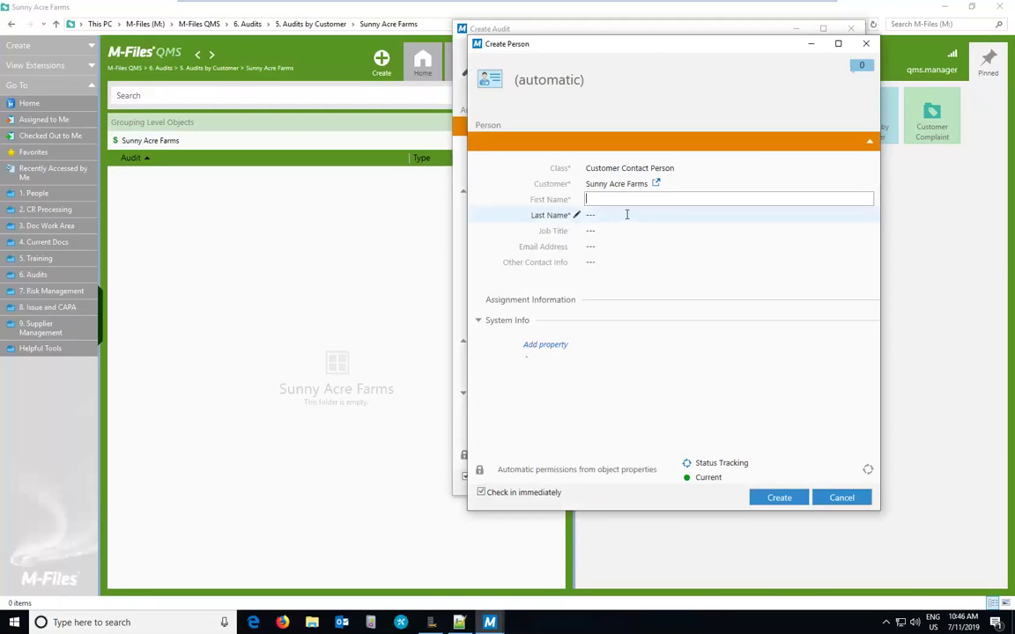
pyautogui.press('Tab')
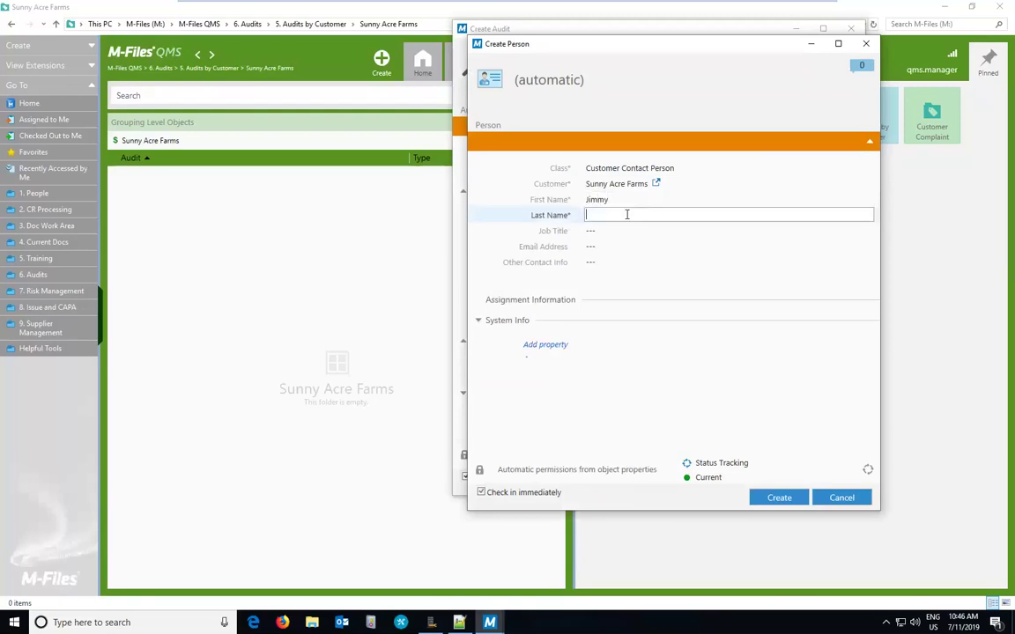
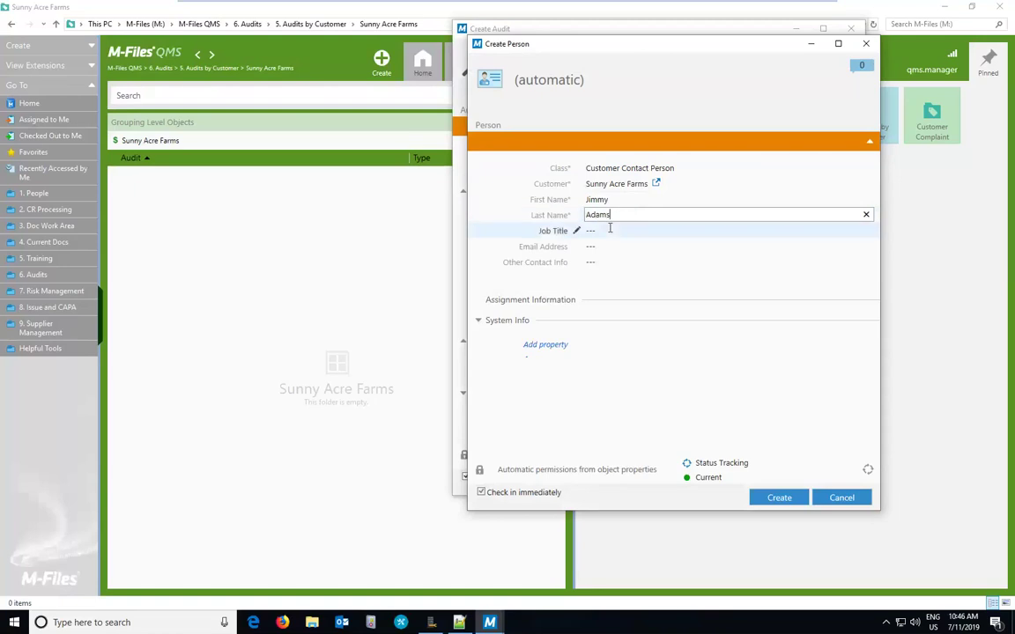
pyautogui.click(609, 229)
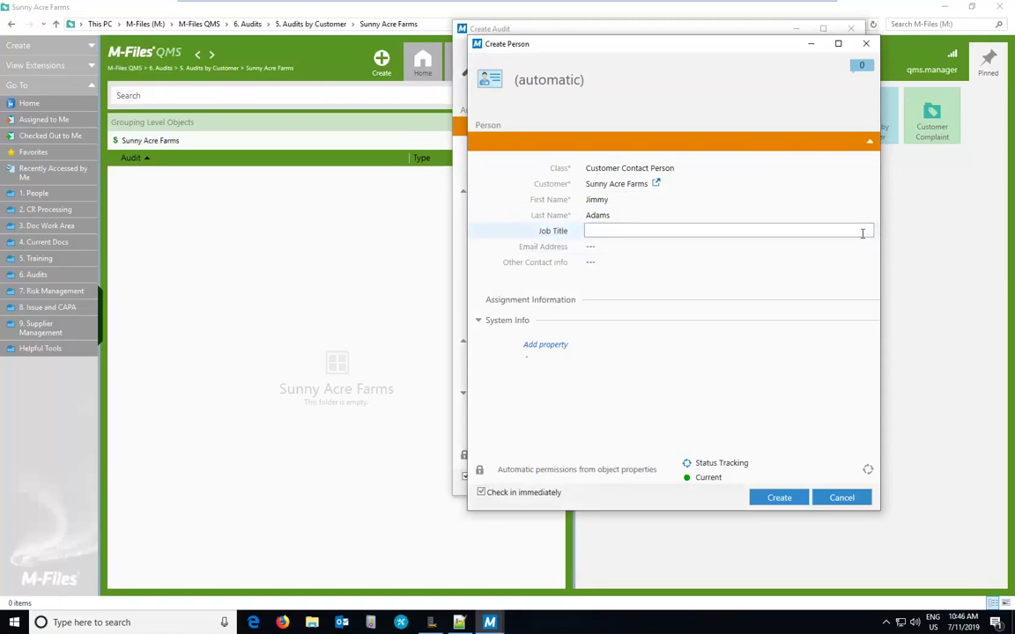
pyautogui.write('CEO')
pyautogui.click(772, 493)
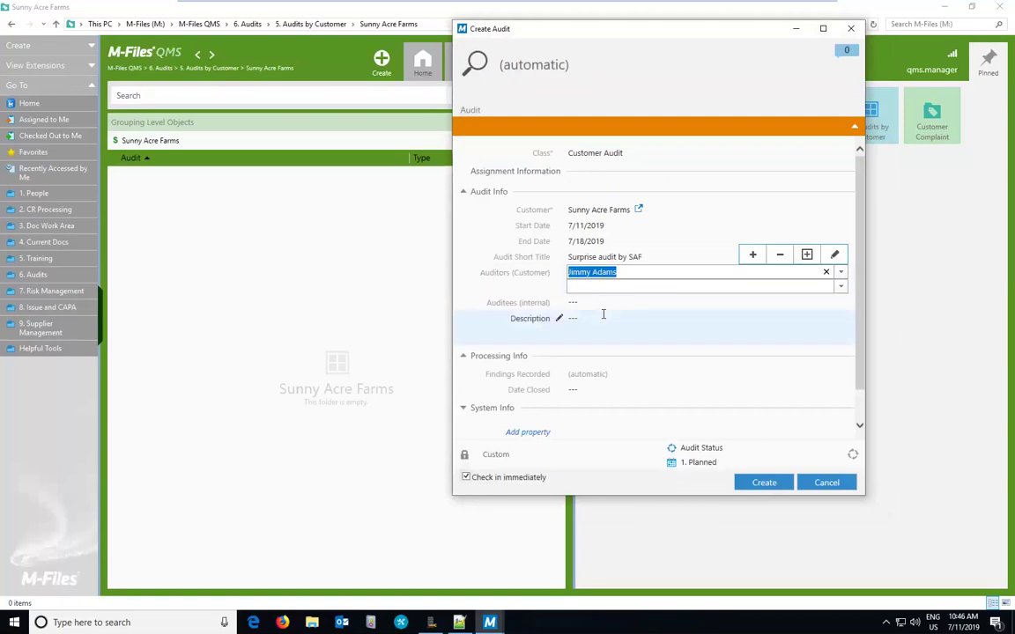
pyautogui.click(618, 304)
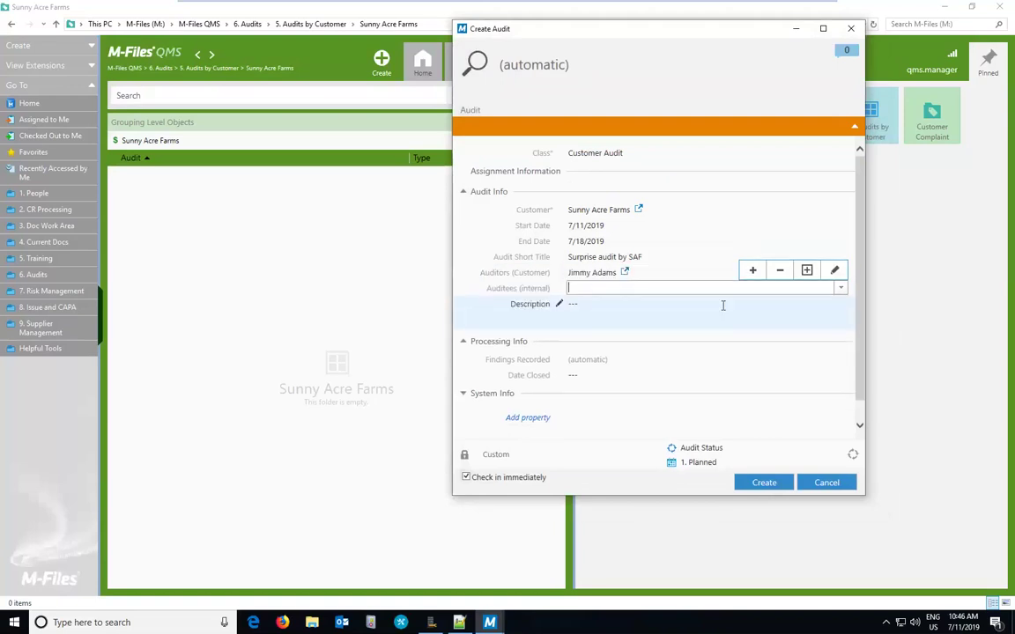
# Step: Set Qms Manager as internal auditee and create Customer Audit #89 'Surprise audit by SAF'
pyautogui.click(839, 288)
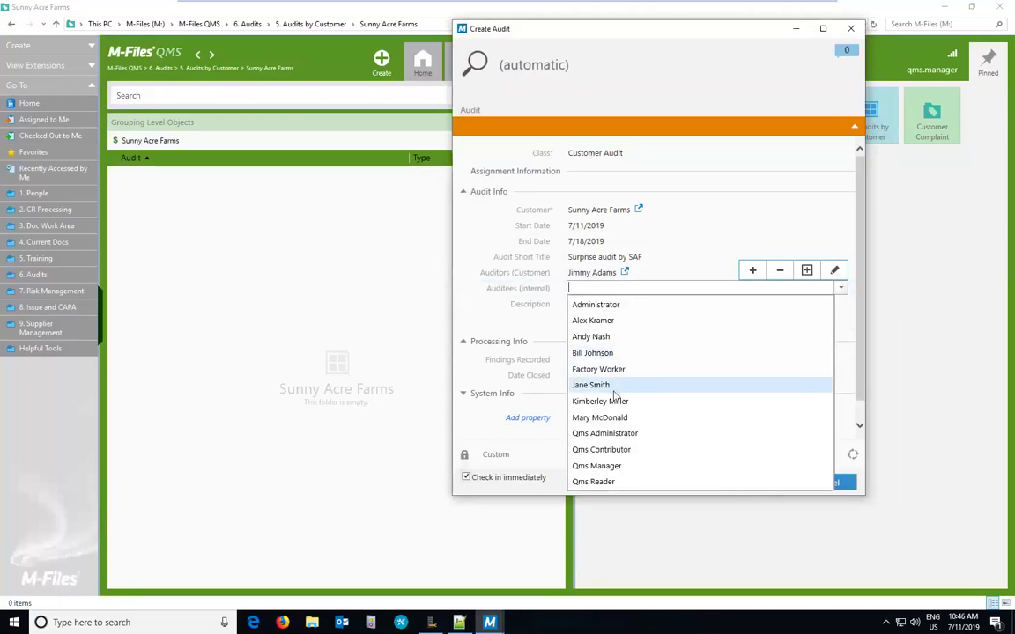
pyautogui.click(606, 473)
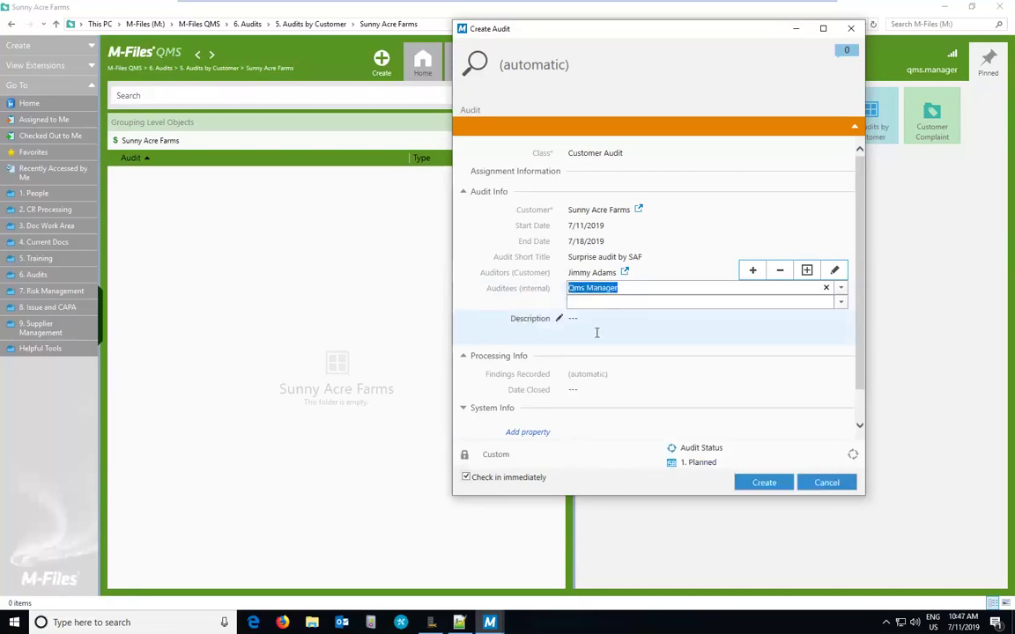
pyautogui.click(597, 334)
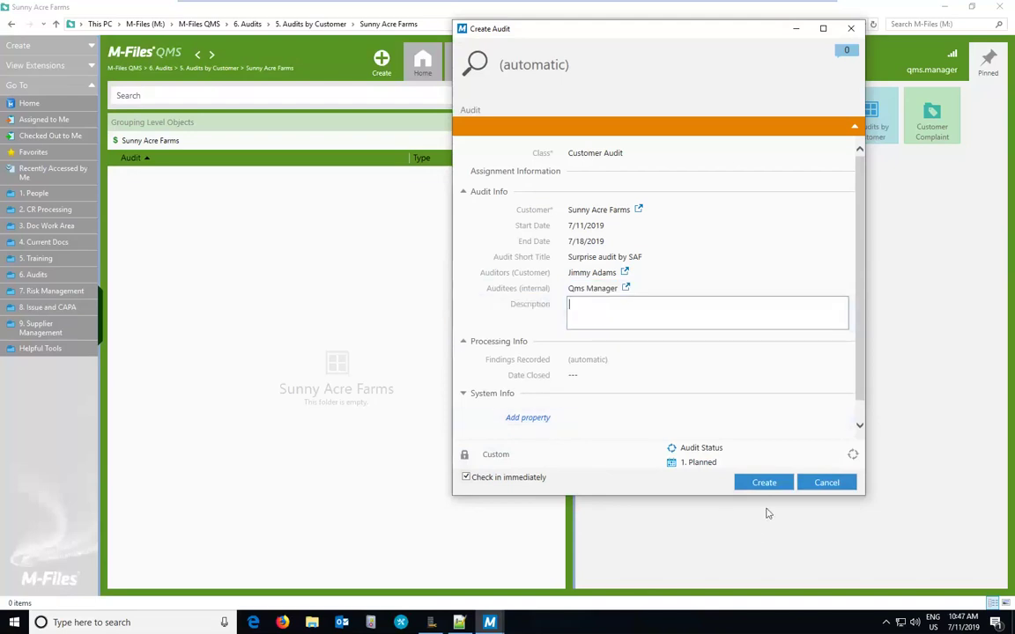
pyautogui.click(765, 487)
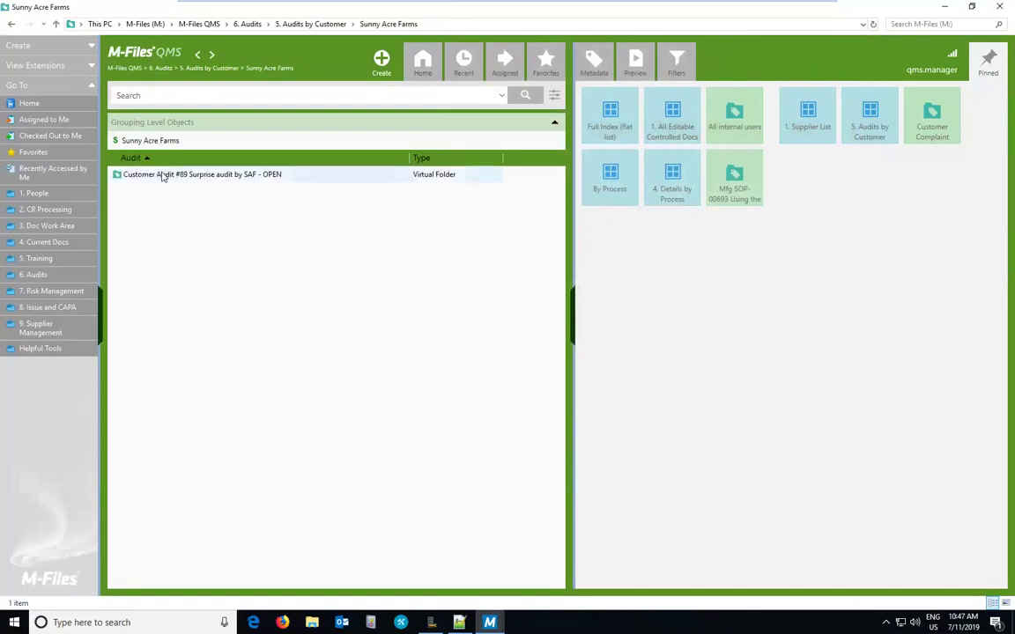
# Step: Open Customer Audit #89 and move it from 1. Planned to 2. Ongoing
pyautogui.click(159, 173)
pyautogui.doubleClick(159, 173)
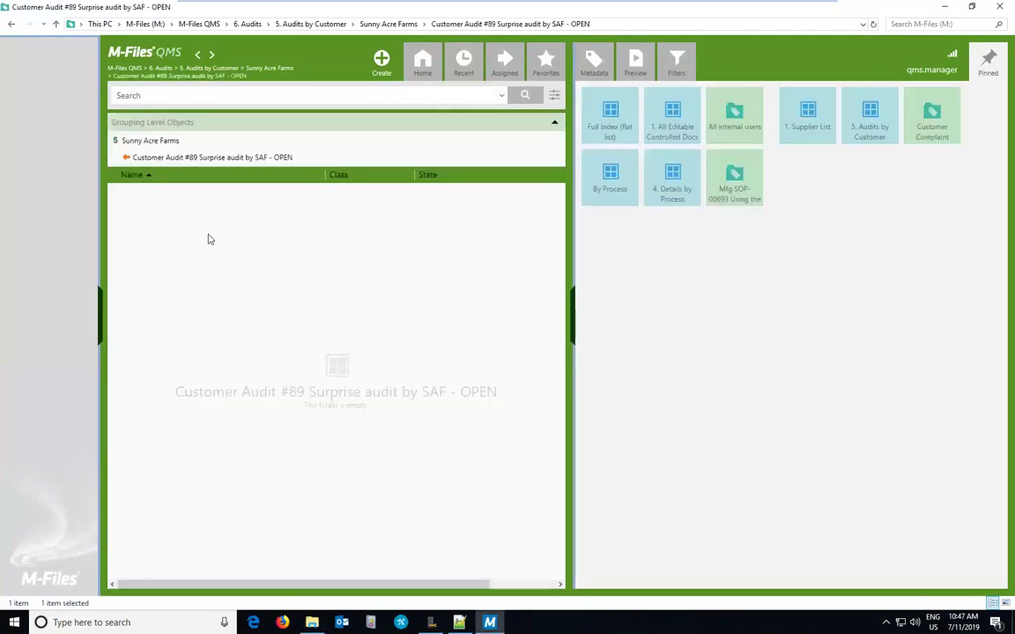
pyautogui.click(212, 159)
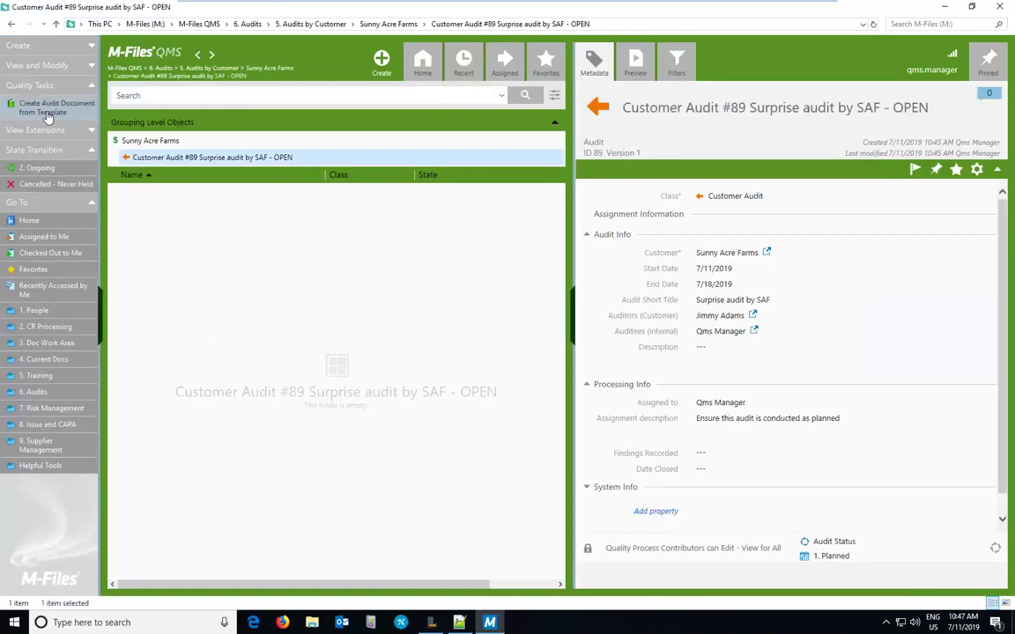
pyautogui.click(37, 169)
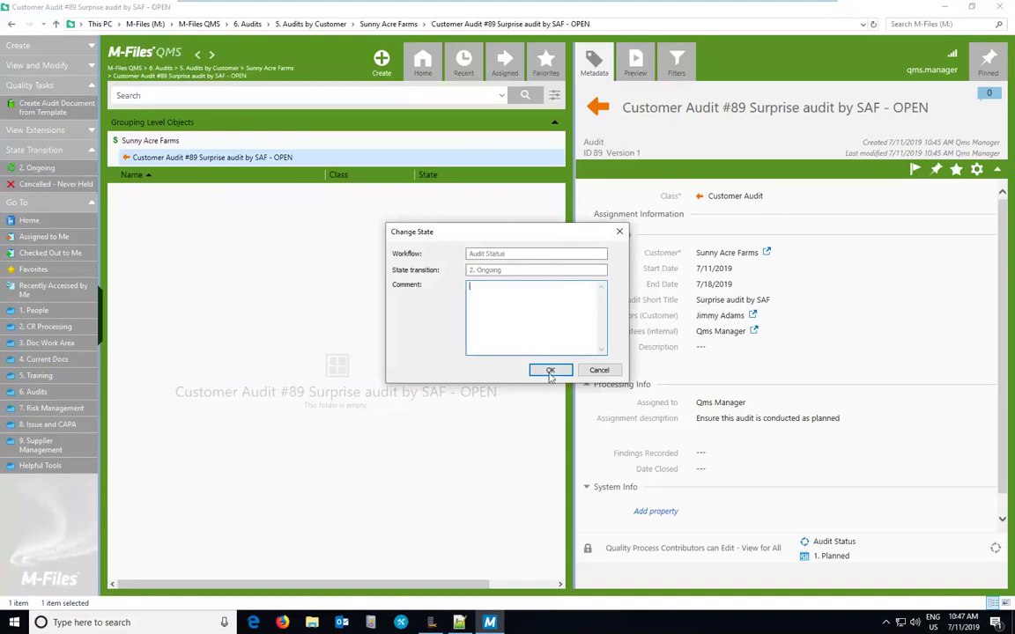
pyautogui.click(549, 371)
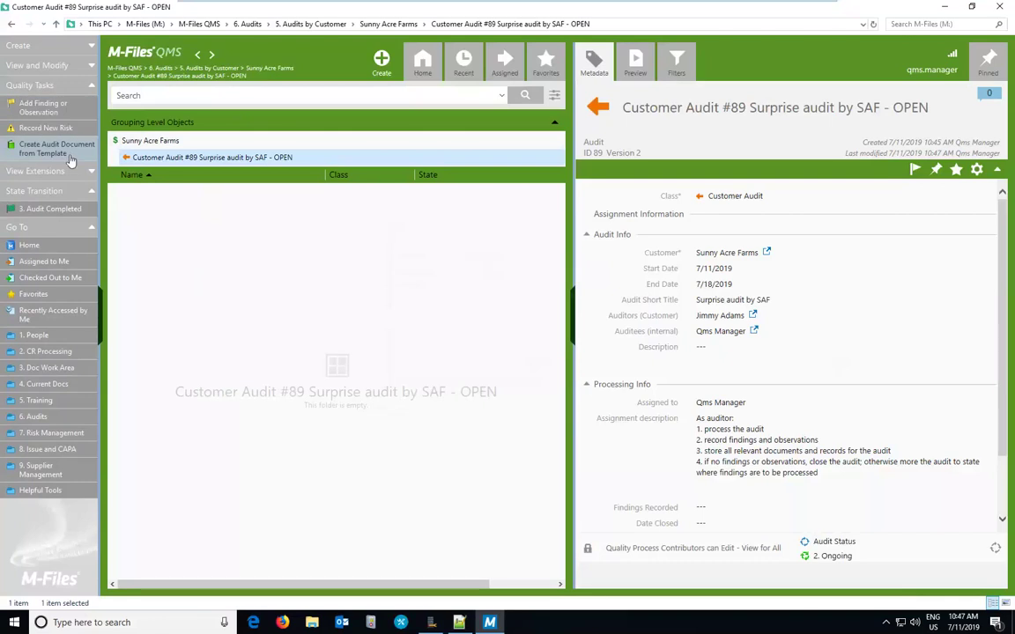
# Step: Start a new finding titled 'Refractometer is not calibrated' with severity 4. Critical
pyautogui.click(51, 113)
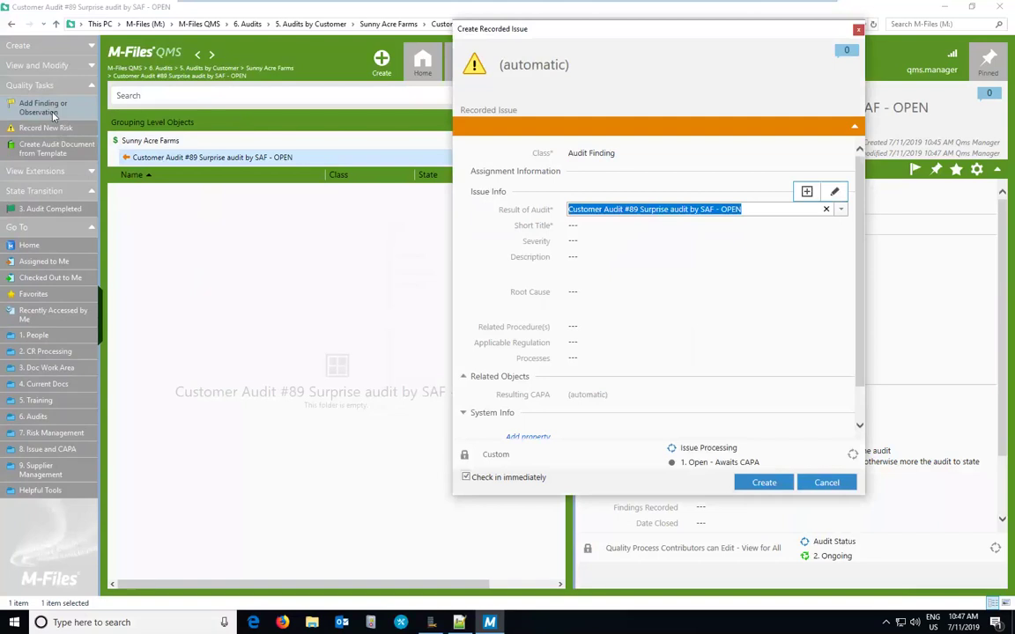
pyautogui.click(677, 226)
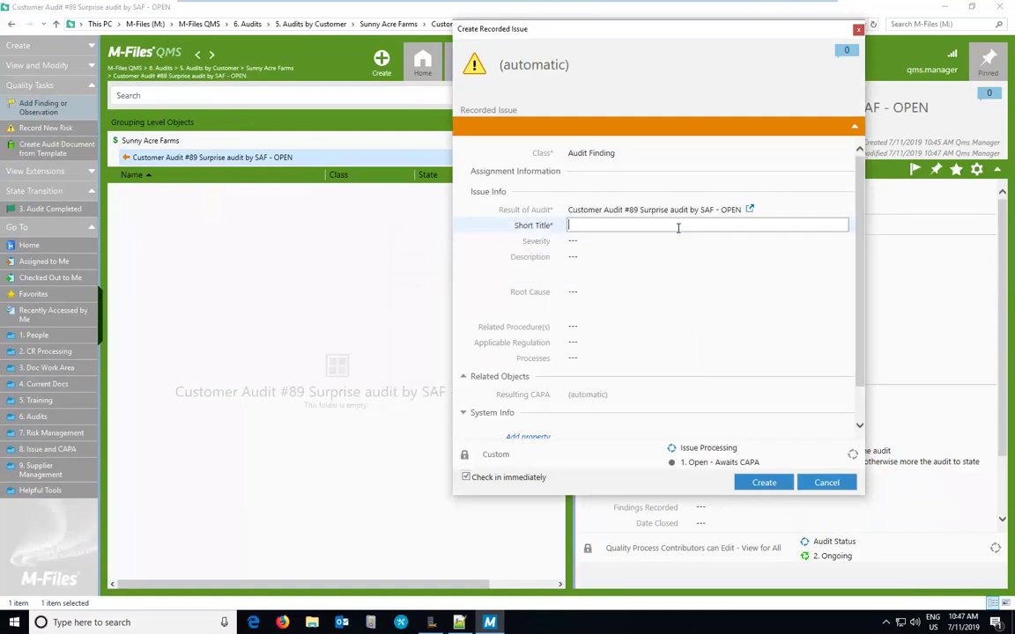
pyautogui.write('Refractometer is not calibrated')
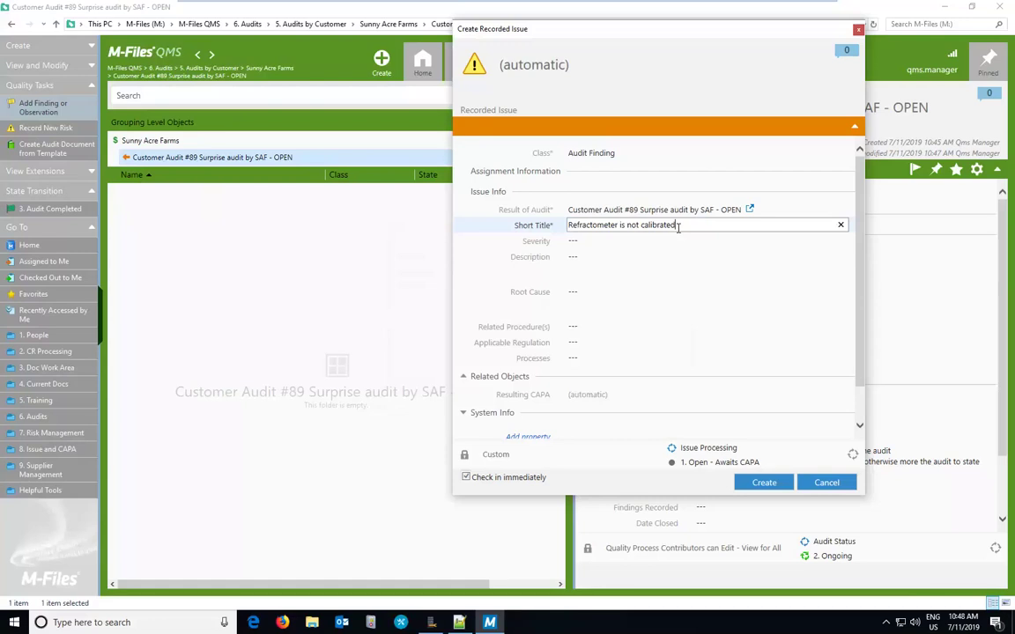
pyautogui.click(679, 240)
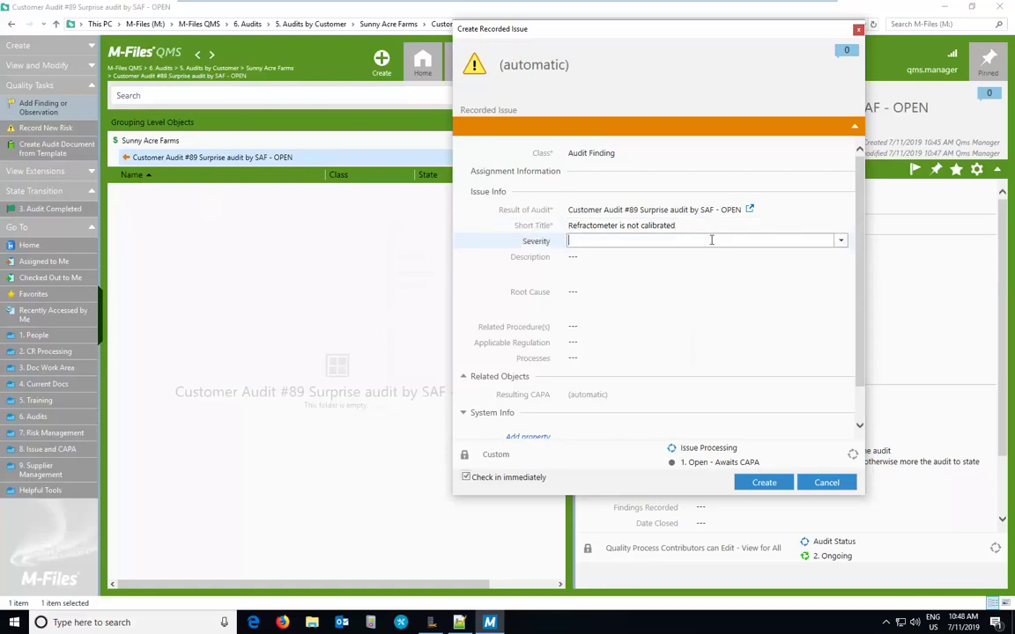
pyautogui.click(840, 242)
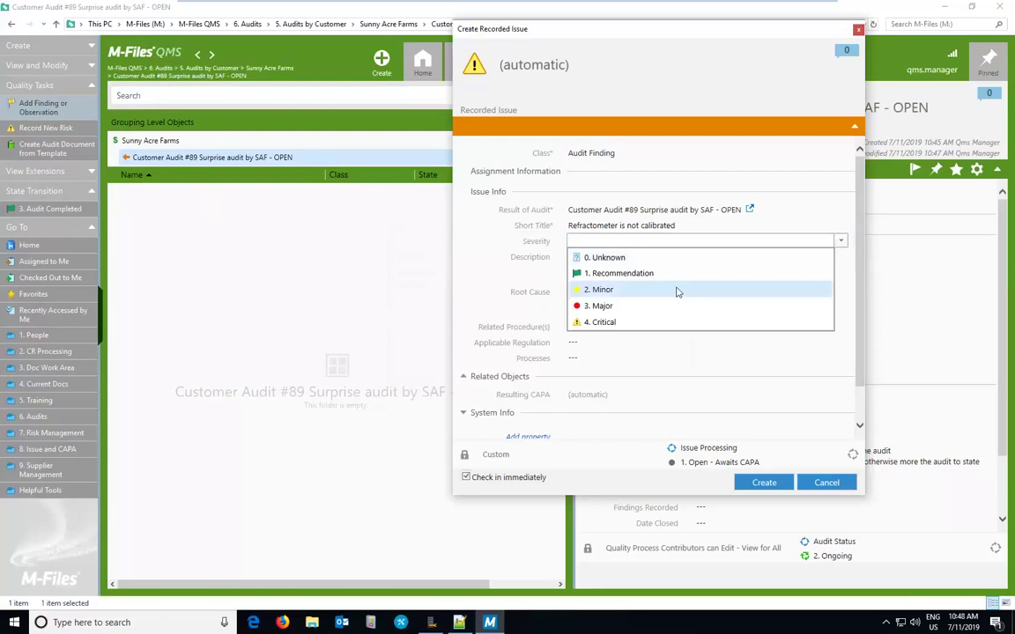
pyautogui.click(602, 324)
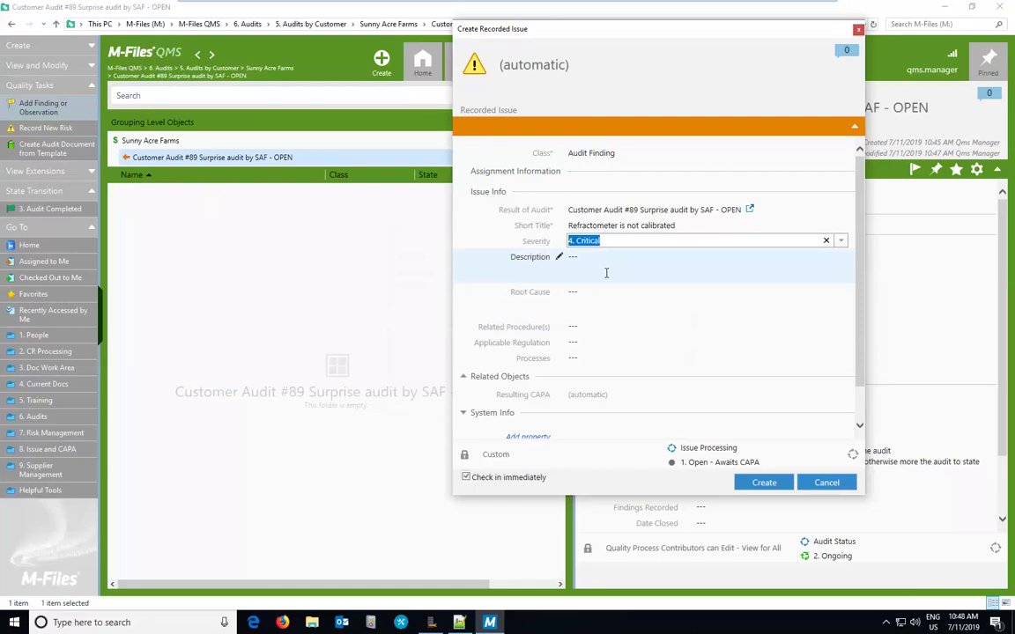
# Step: Describe the finding as 'what actually is wrong', link SOP-00692 Calibrating the Refractometer, and create it
pyautogui.click(606, 272)
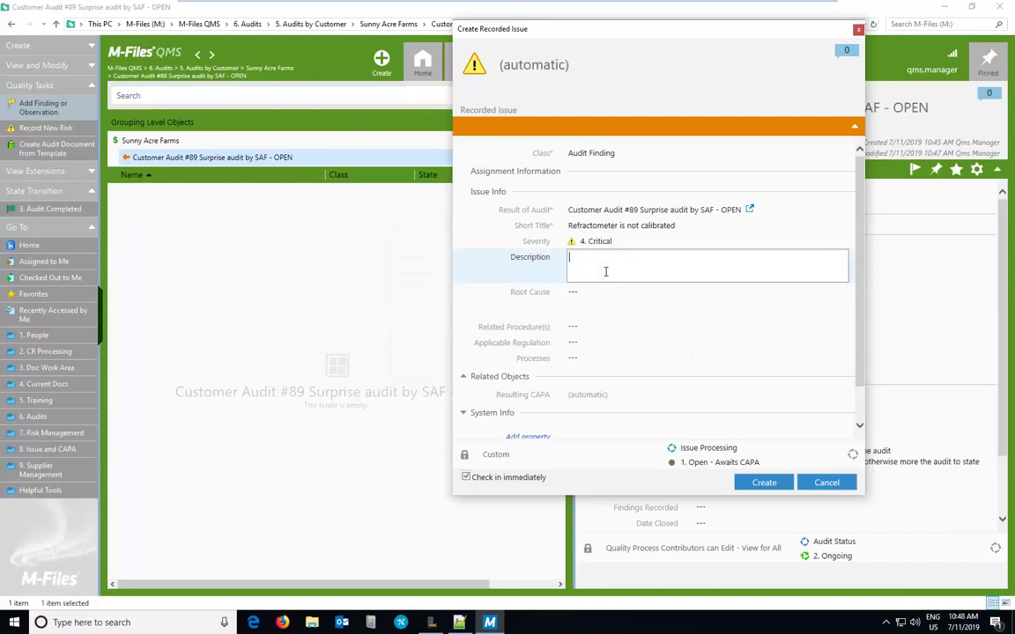
pyautogui.write('what actually is wrong')
pyautogui.click(634, 328)
pyautogui.click(840, 326)
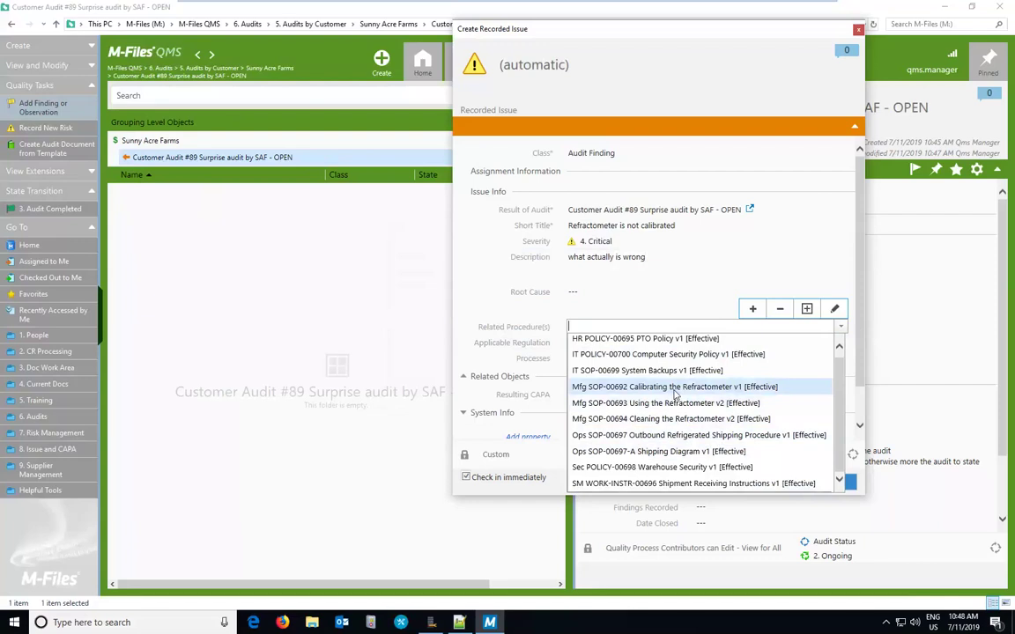
pyautogui.write('cal')
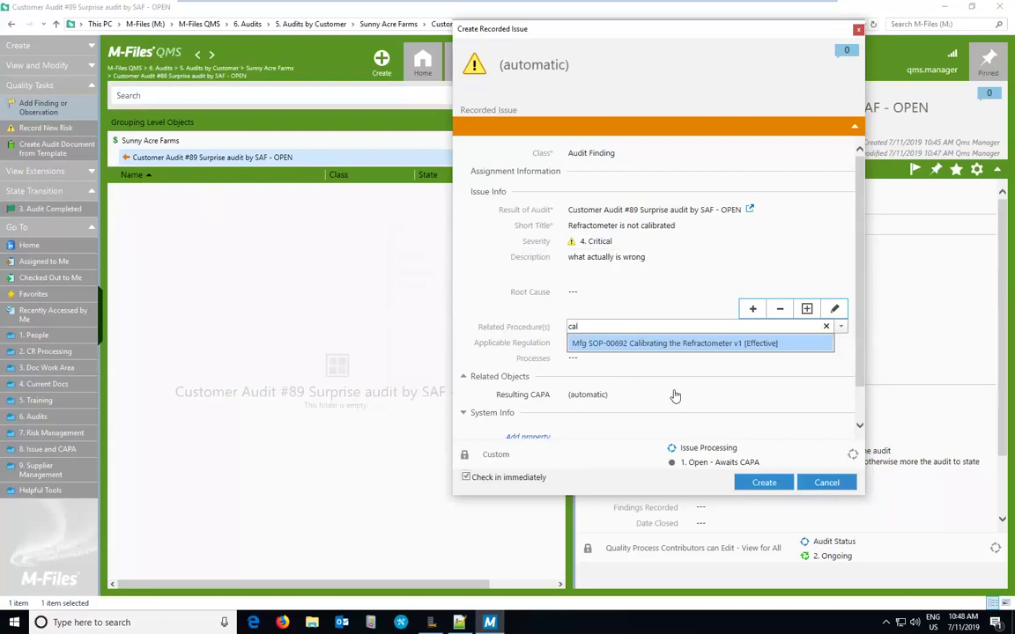
pyautogui.click(679, 346)
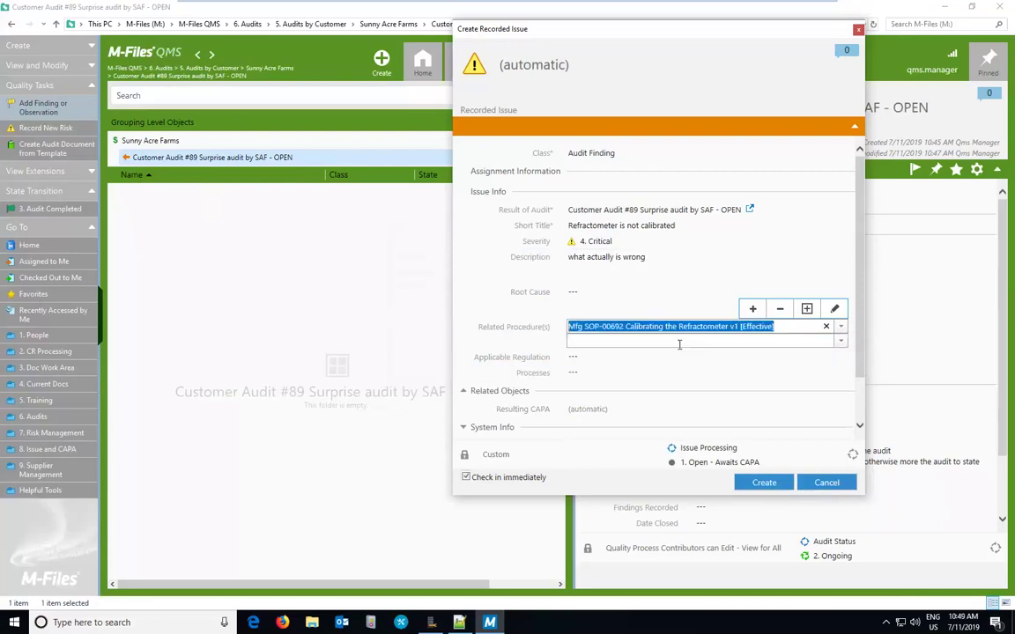
pyautogui.click(784, 487)
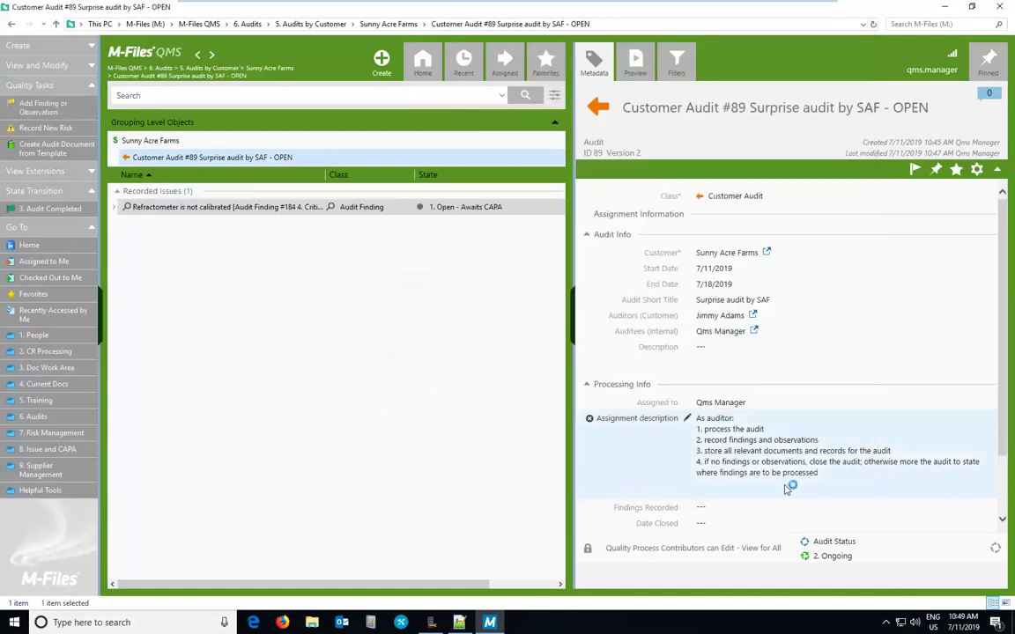
# Step: Check finding #184's linked procedure SOP-00692 under Related Procedure(s), then collapse the row
pyautogui.click(113, 208)
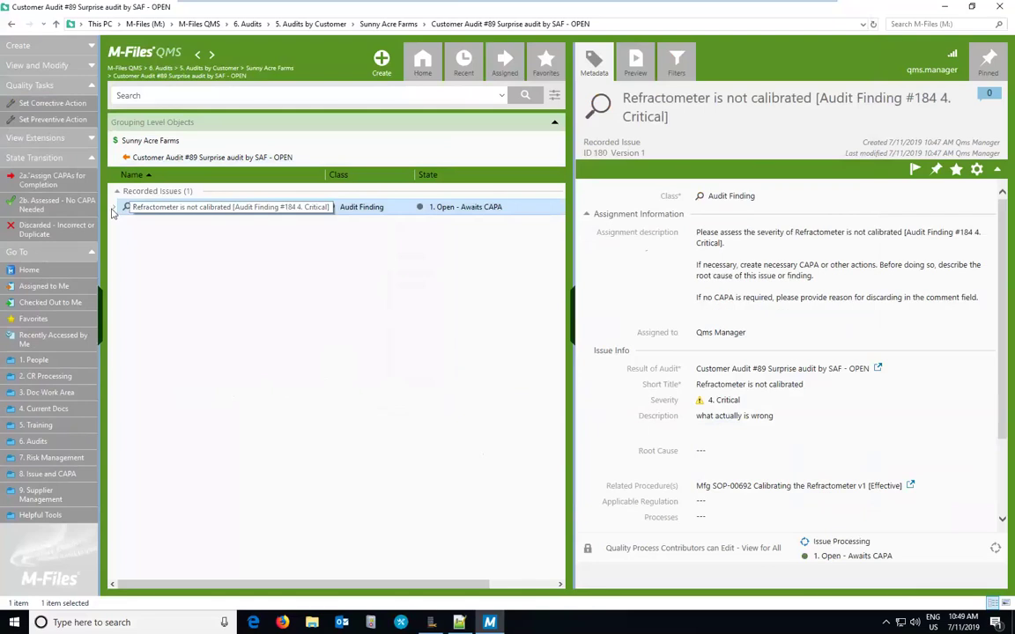
pyautogui.click(124, 224)
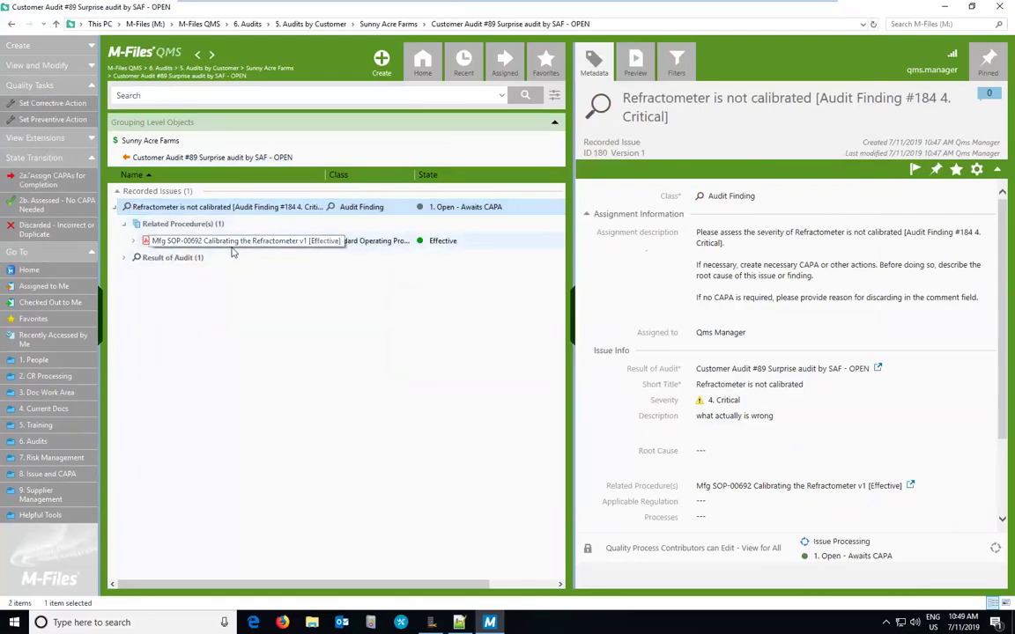
pyautogui.click(116, 208)
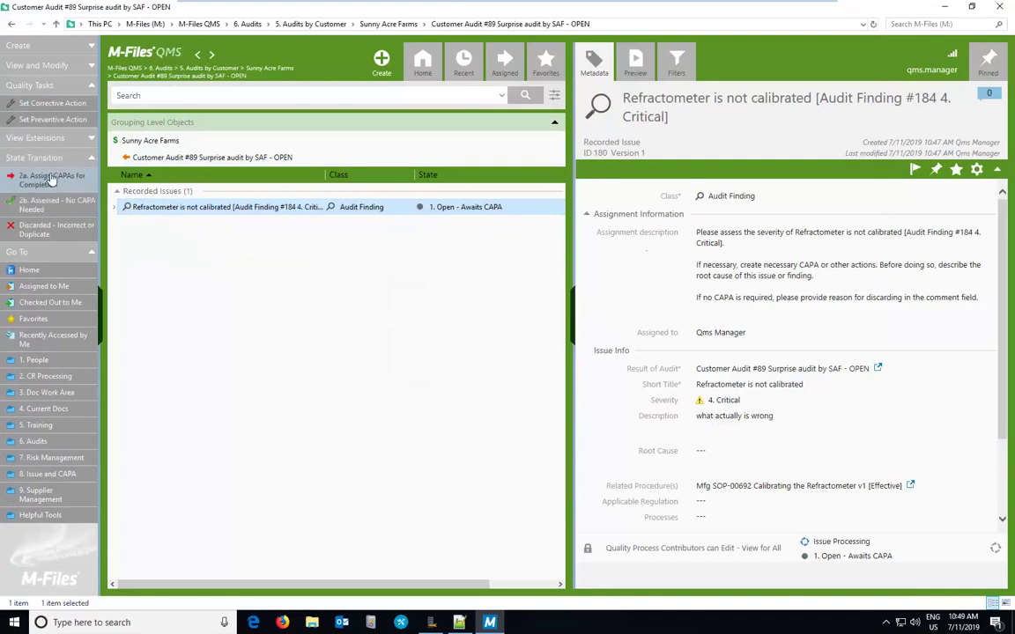
# Step: Create corrective action 'Retest all the products we have' ('perform the retesting'), Qms Manager responsible, due 7/12/2019
pyautogui.click(53, 103)
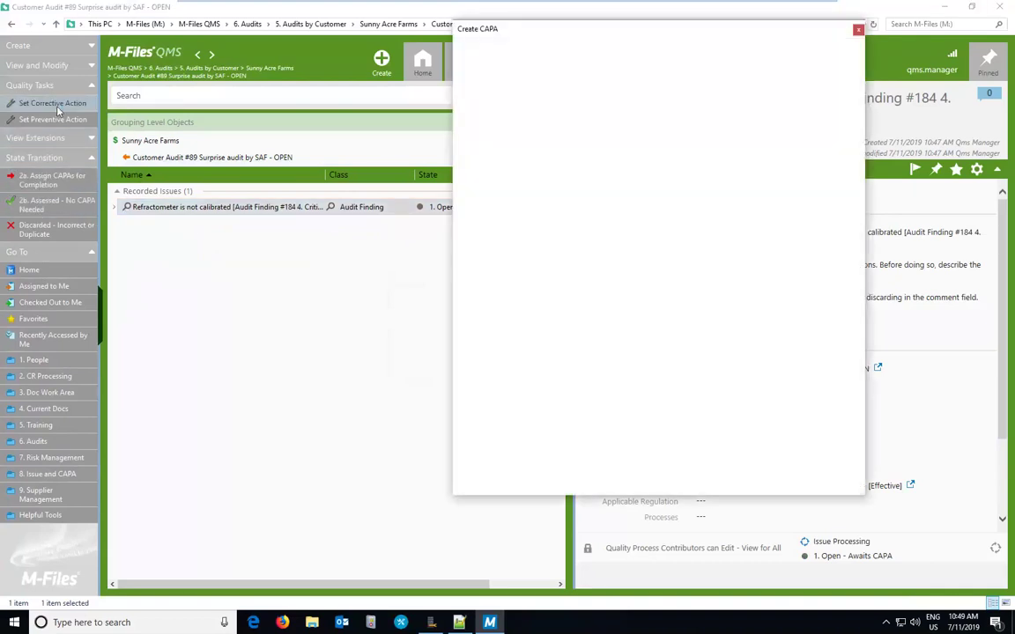
pyautogui.click(594, 224)
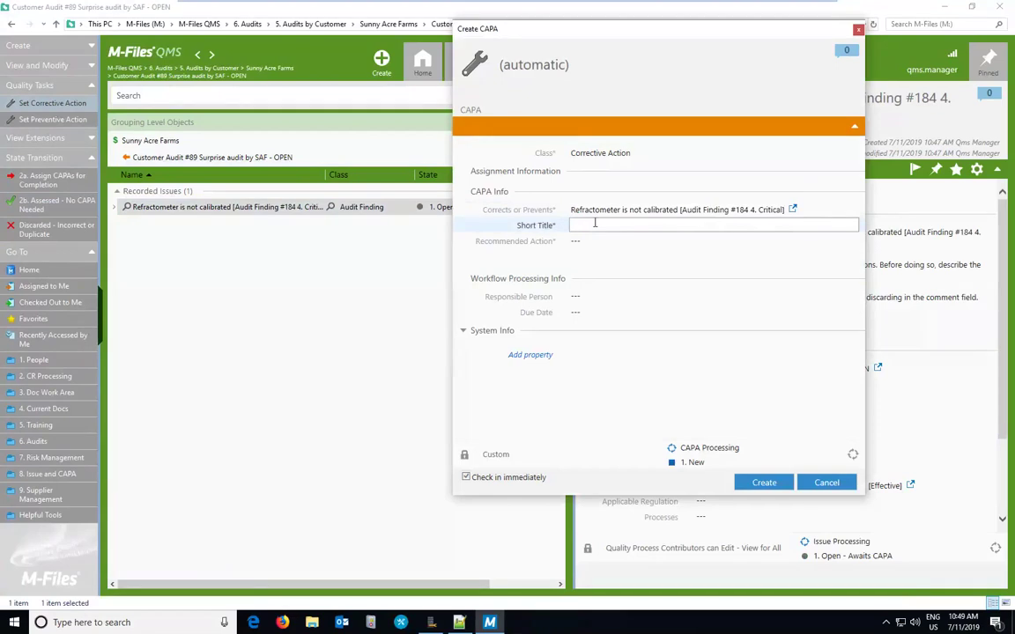
pyautogui.write('Retest all the products we have')
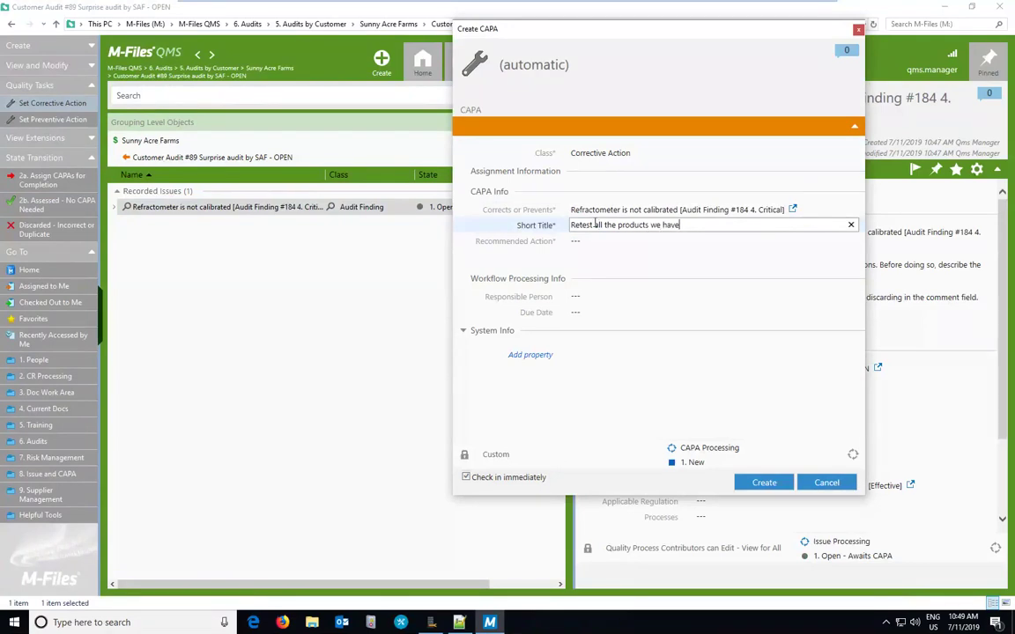
pyautogui.click(599, 244)
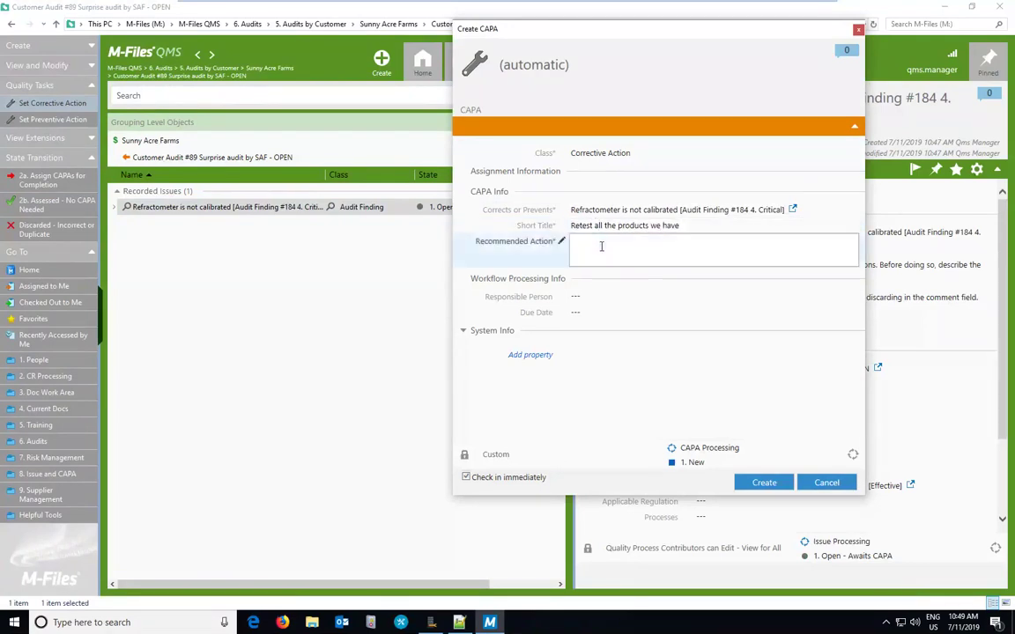
pyautogui.write('perform')
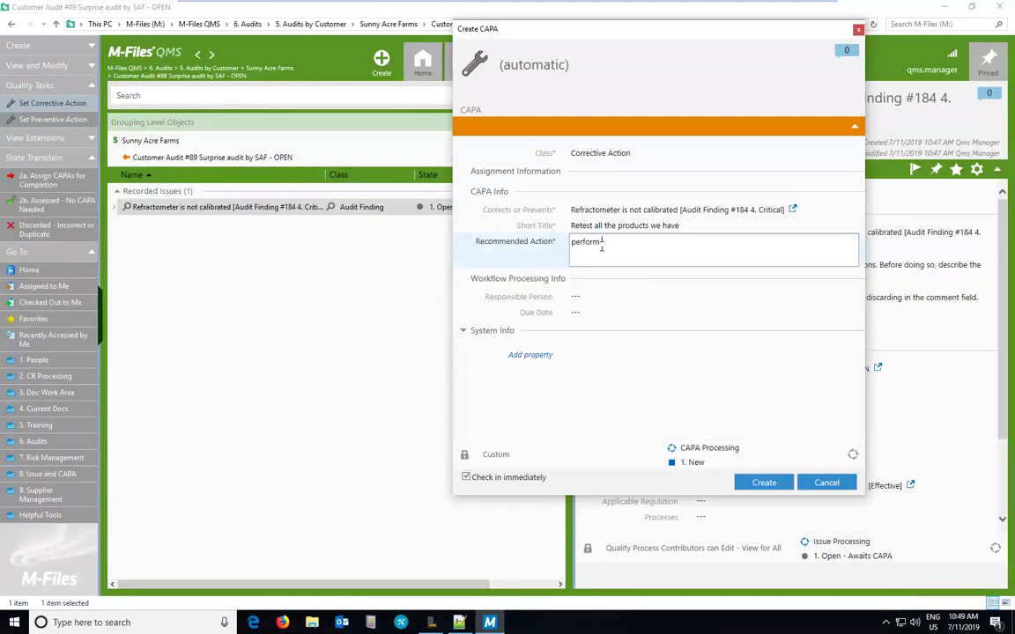
pyautogui.write(' the retesting')
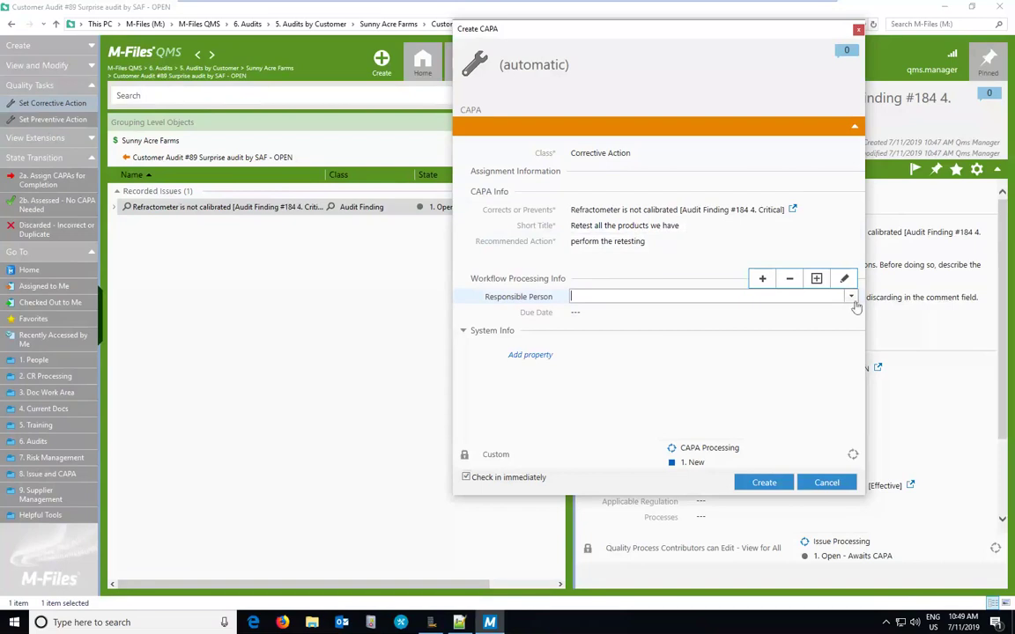
pyautogui.click(851, 297)
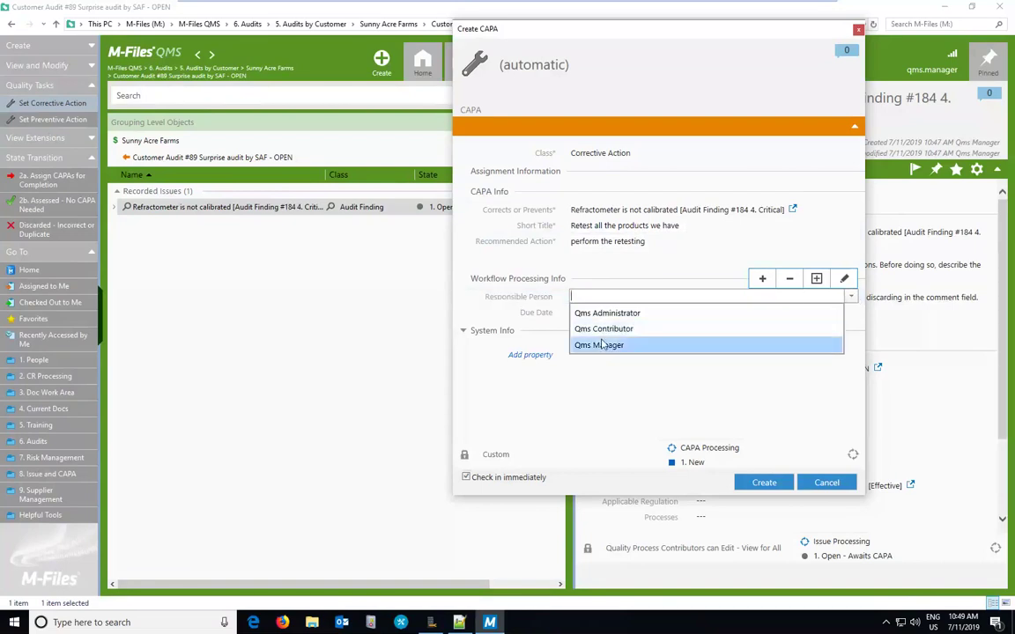
pyautogui.click(600, 345)
pyautogui.click(673, 314)
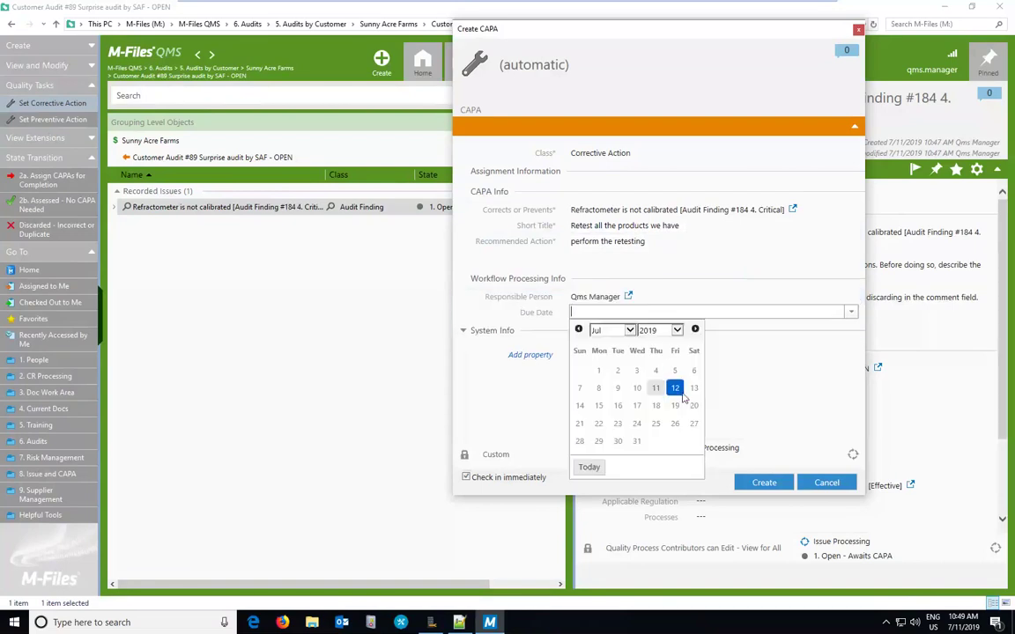
pyautogui.click(675, 389)
pyautogui.click(759, 483)
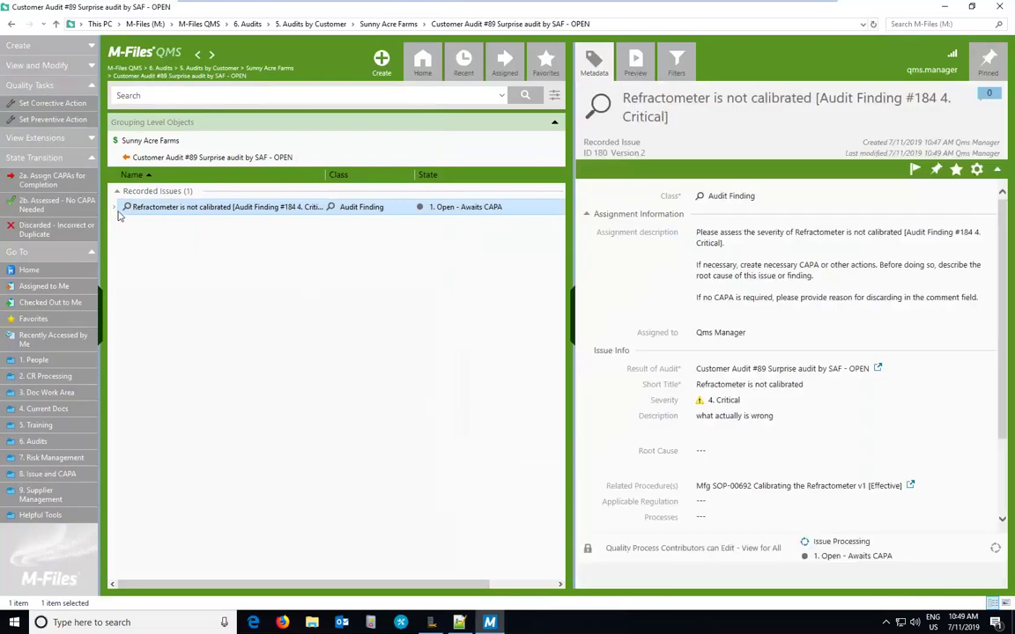
# Step: Expand finding #184 and its Resulting CAPA node to show Corrective Action #210
pyautogui.click(114, 207)
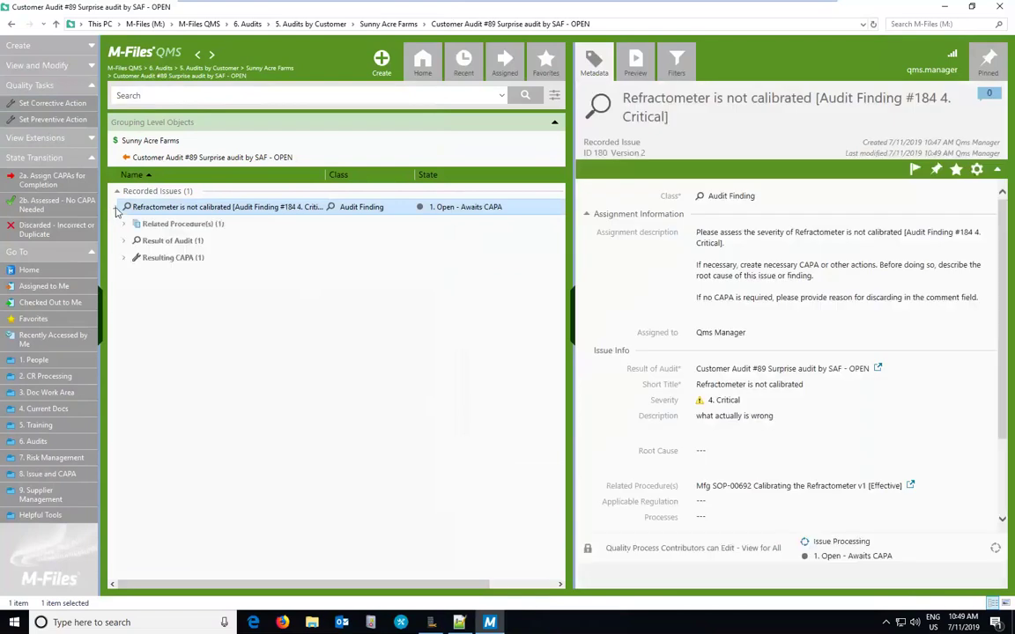
pyautogui.click(125, 258)
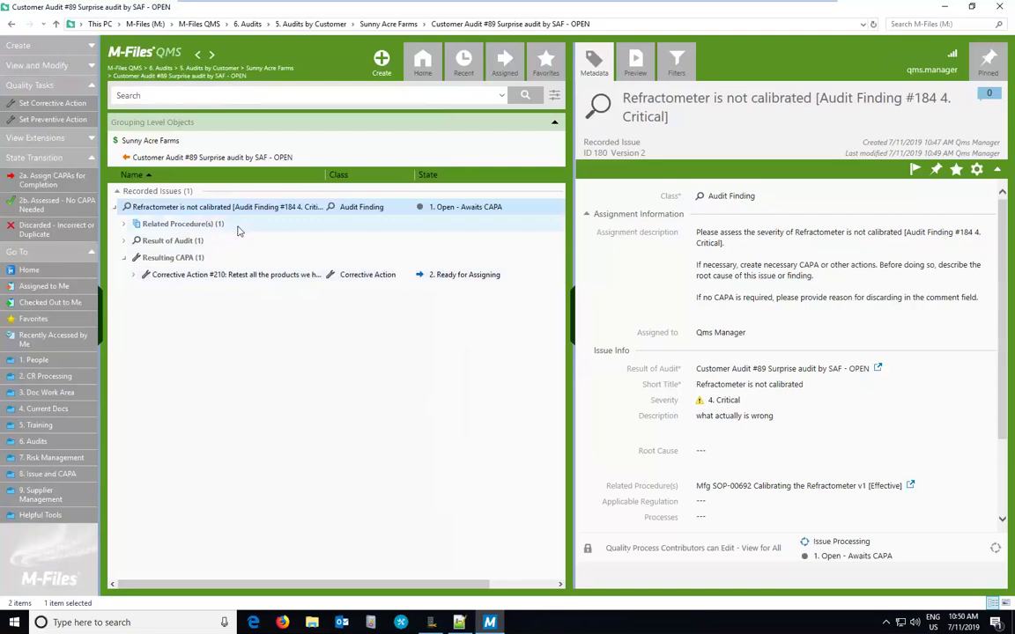
# Step: Start preventive action 'retrain the users', recommending retraining of the Produt Tester users
pyautogui.click(51, 120)
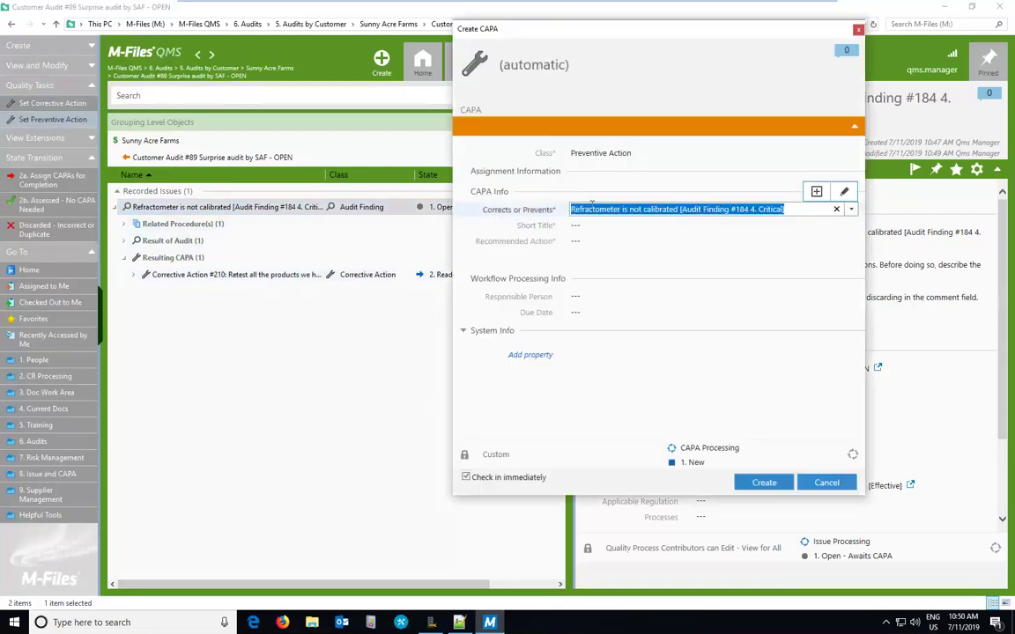
pyautogui.click(582, 223)
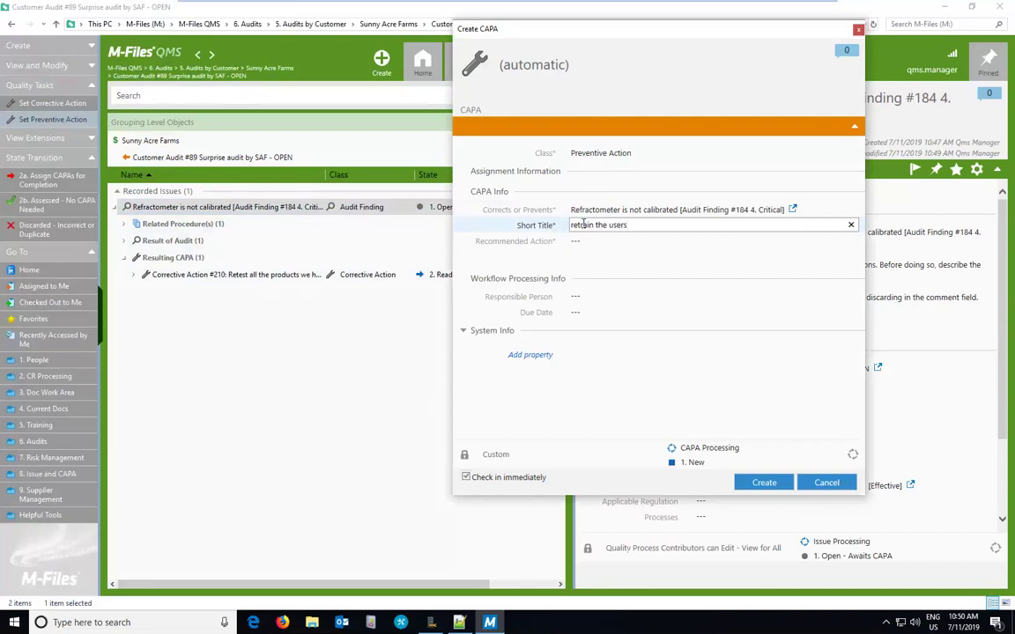
pyautogui.click(586, 242)
pyautogui.write('re')
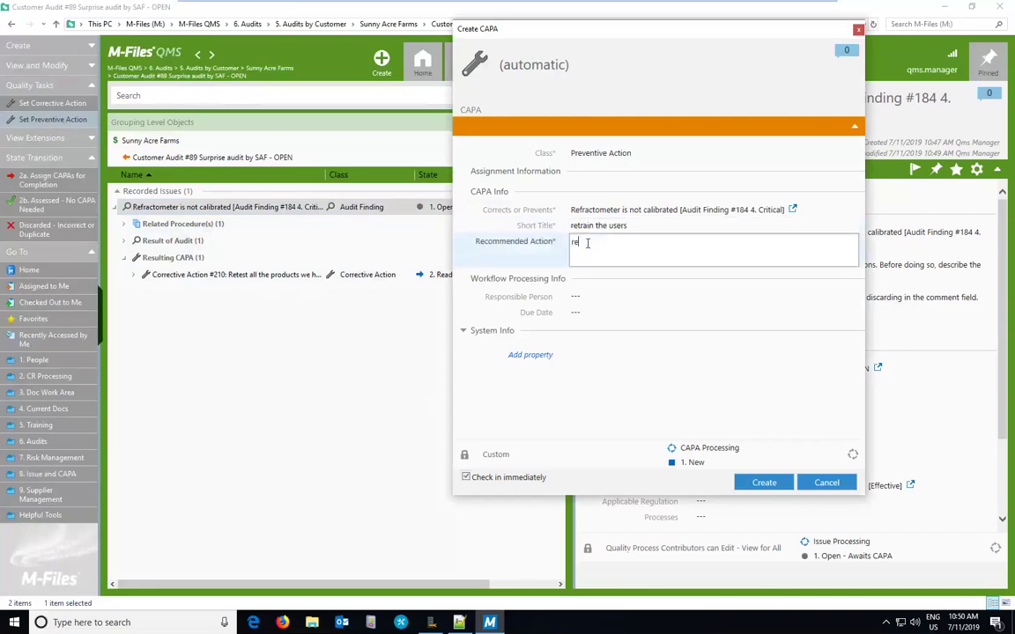
pyautogui.write('train')
pyautogui.write('the Produt Tester users')
# Step: Make Qms Manager responsible, set the due date to today (7/11/2019), and create the action
pyautogui.click(573, 296)
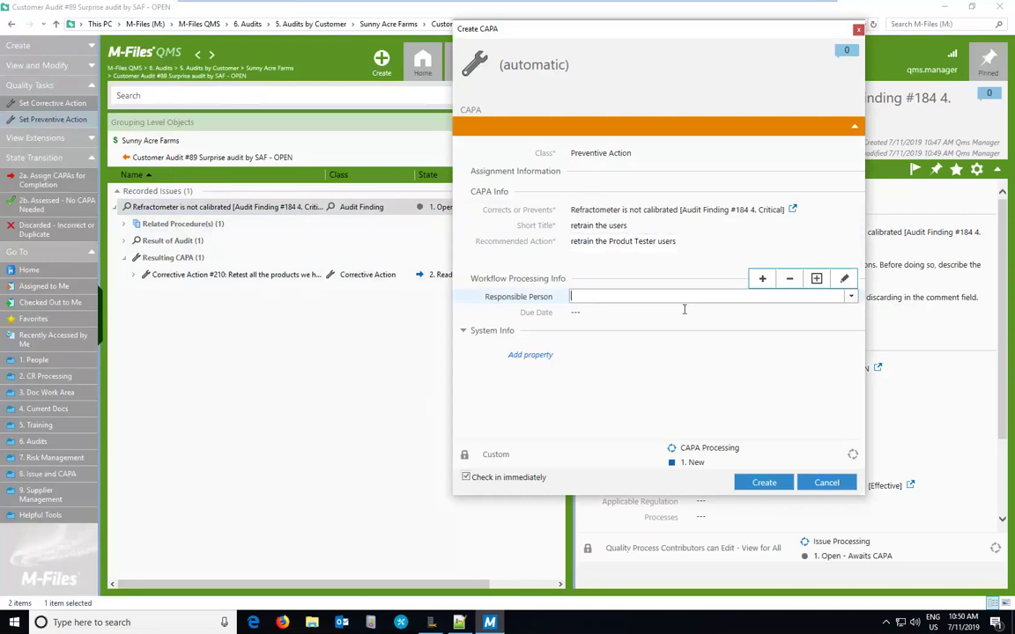
pyautogui.click(849, 297)
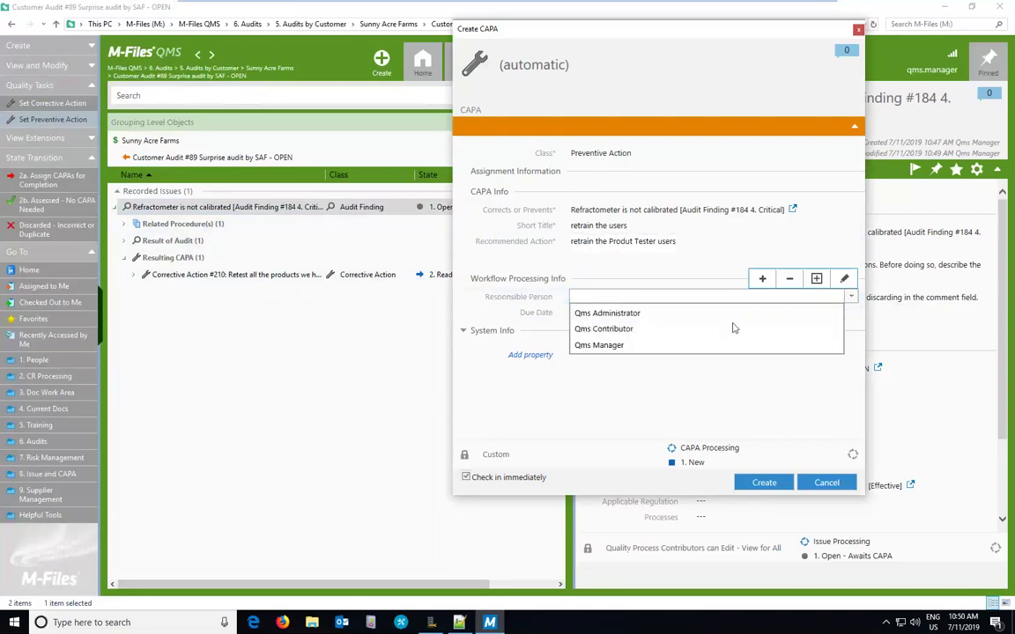
pyautogui.click(654, 346)
pyautogui.click(611, 326)
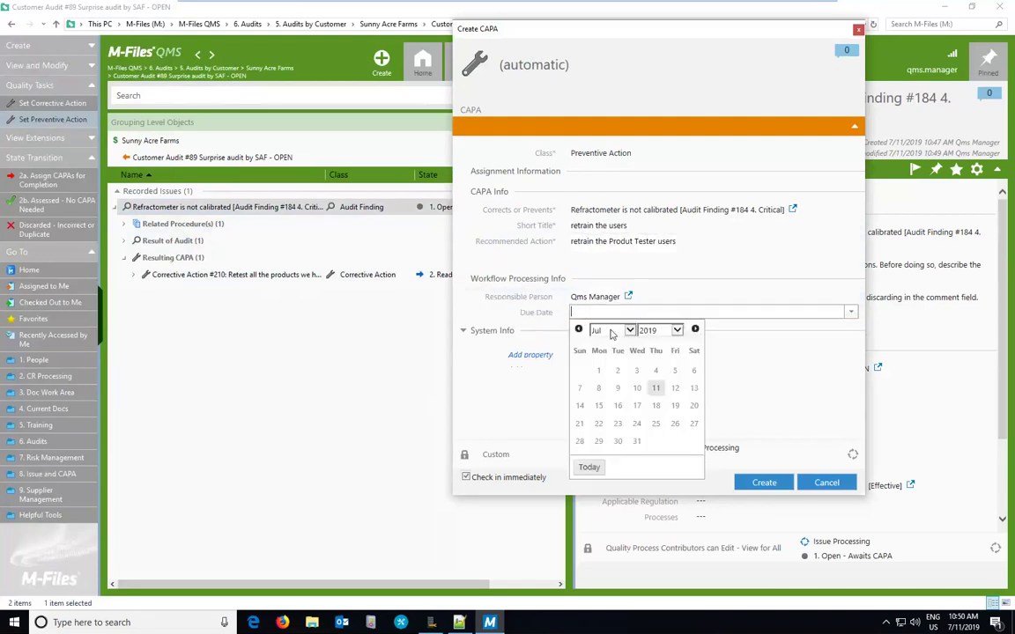
pyautogui.click(588, 467)
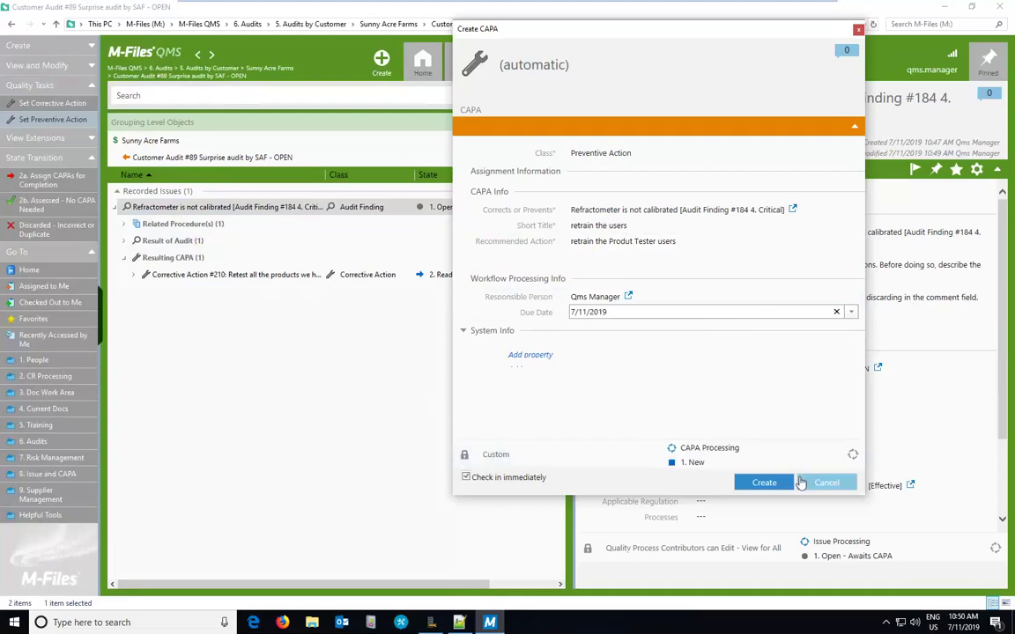
pyautogui.click(781, 483)
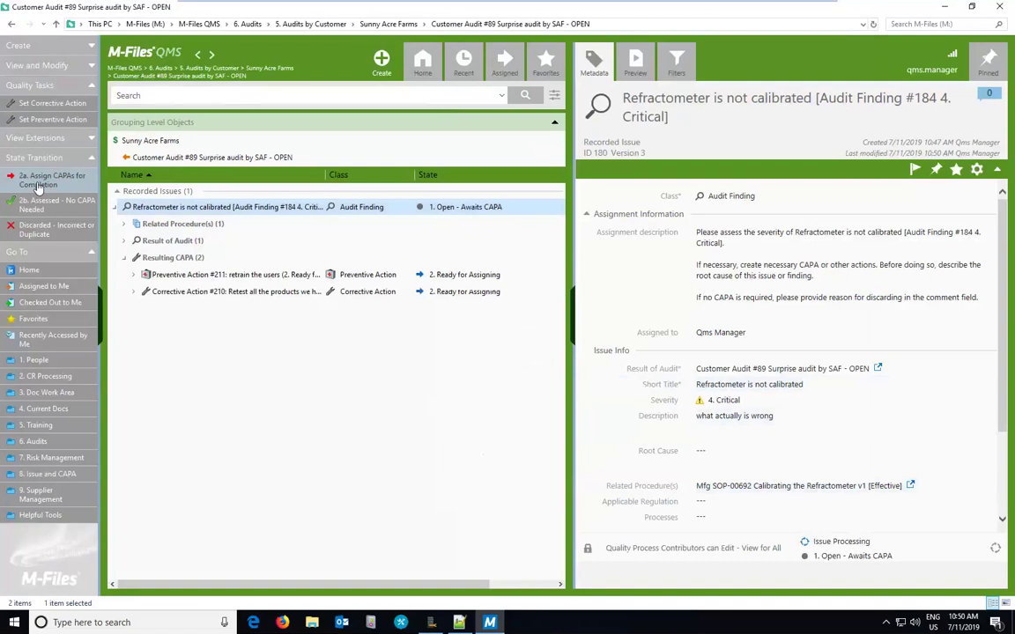
# Step: Move finding #184 to 2a. Assign CAPAs for Completion and view Preventive Action #211
pyautogui.click(39, 180)
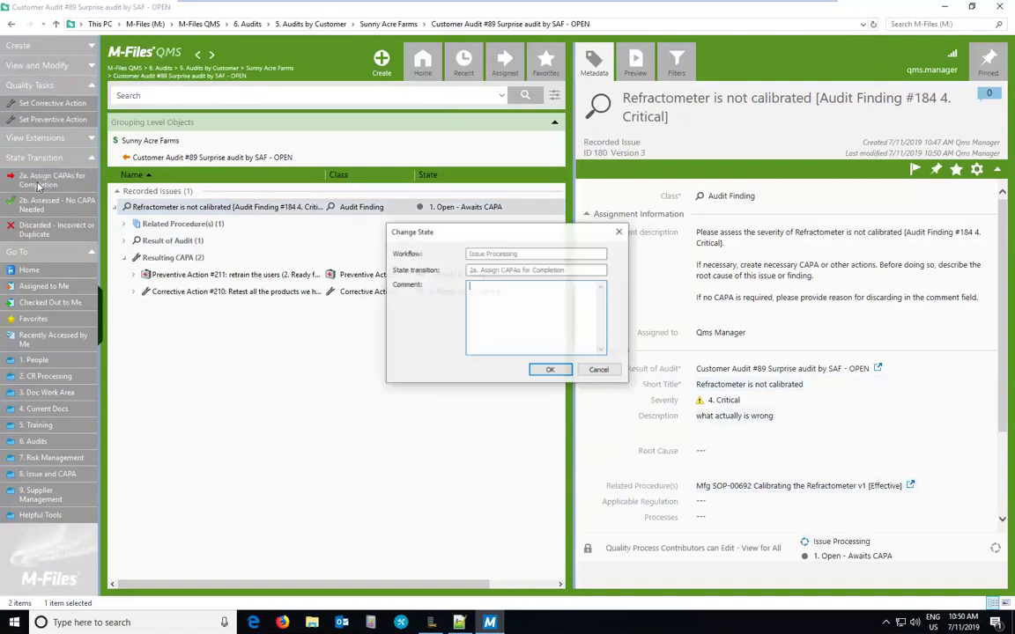
pyautogui.click(541, 370)
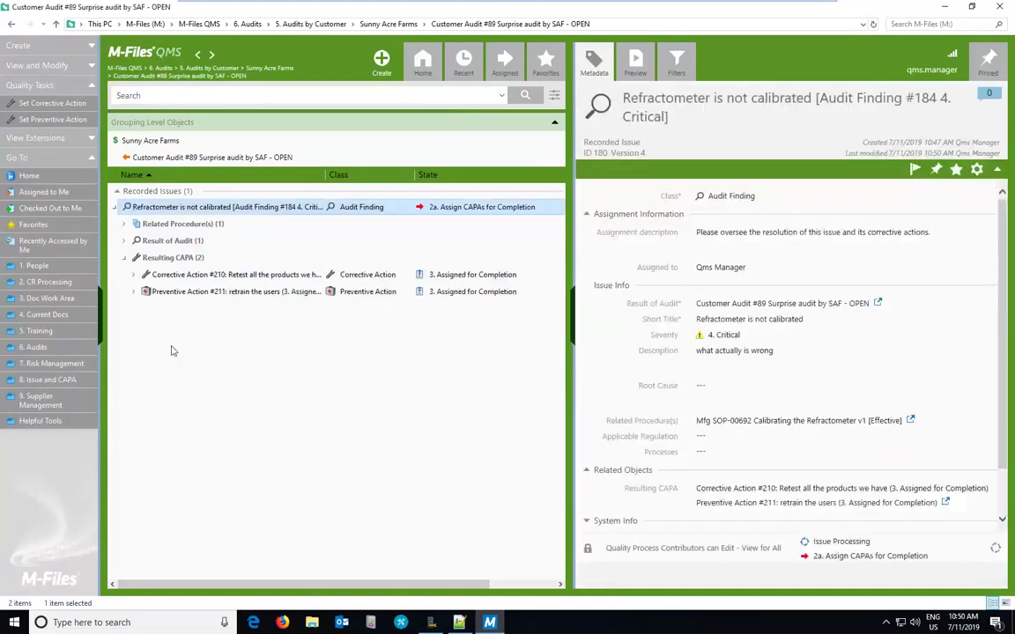
pyautogui.click(159, 294)
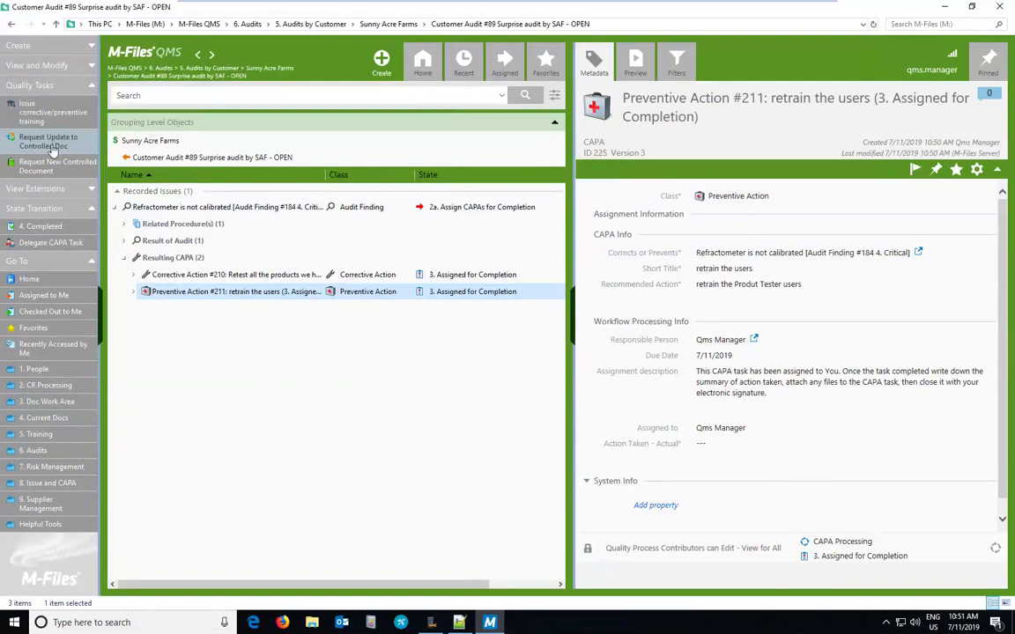
# Step: Request a new version of Mfg SOP-00692 Calibrating the Refractometer v1 with reason 'needed update'
pyautogui.click(53, 146)
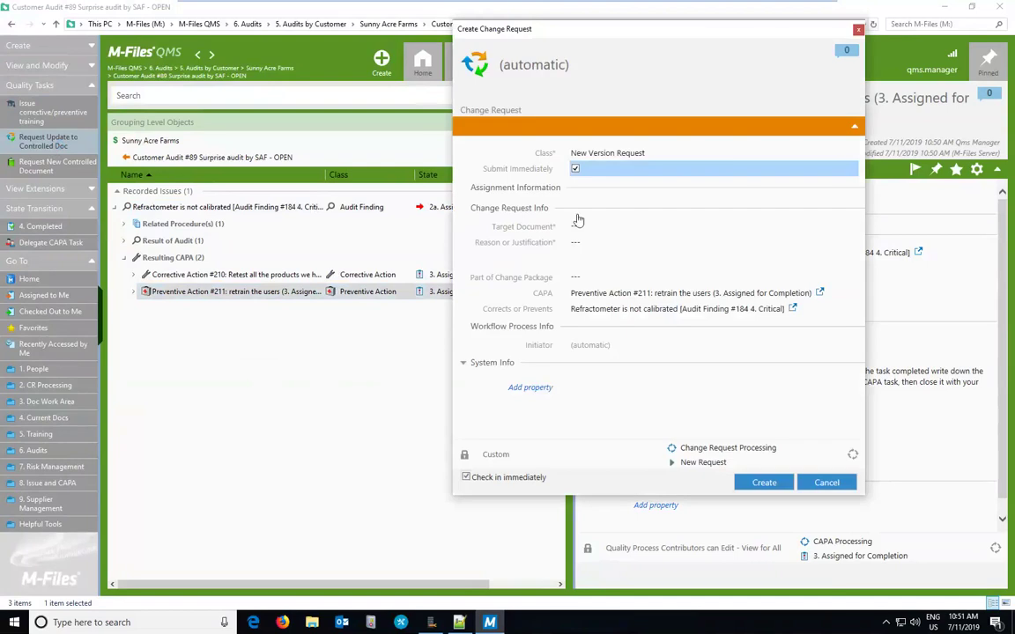
pyautogui.click(587, 223)
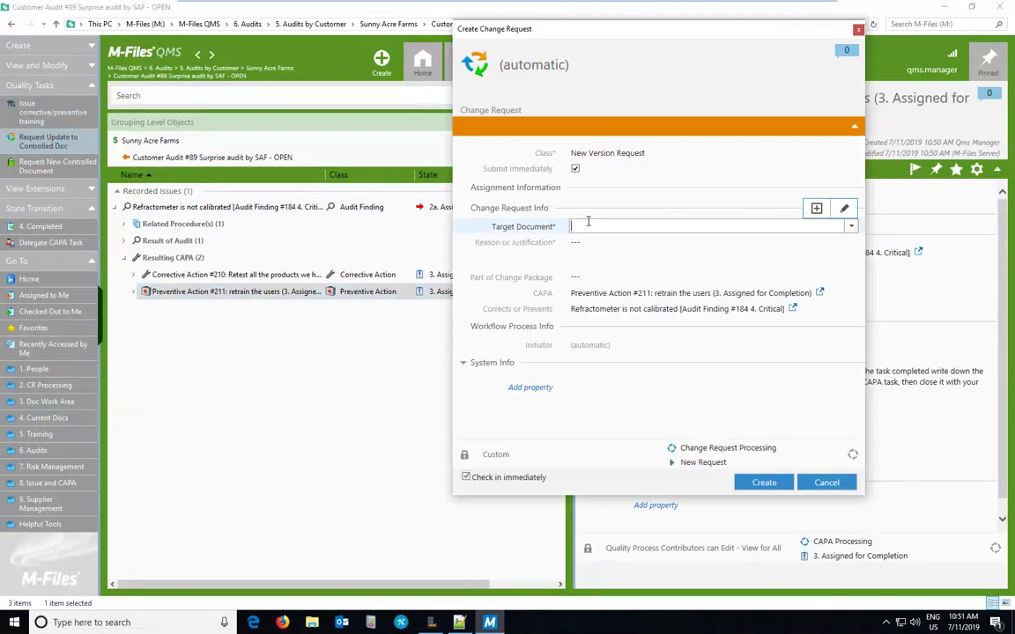
pyautogui.write('ref')
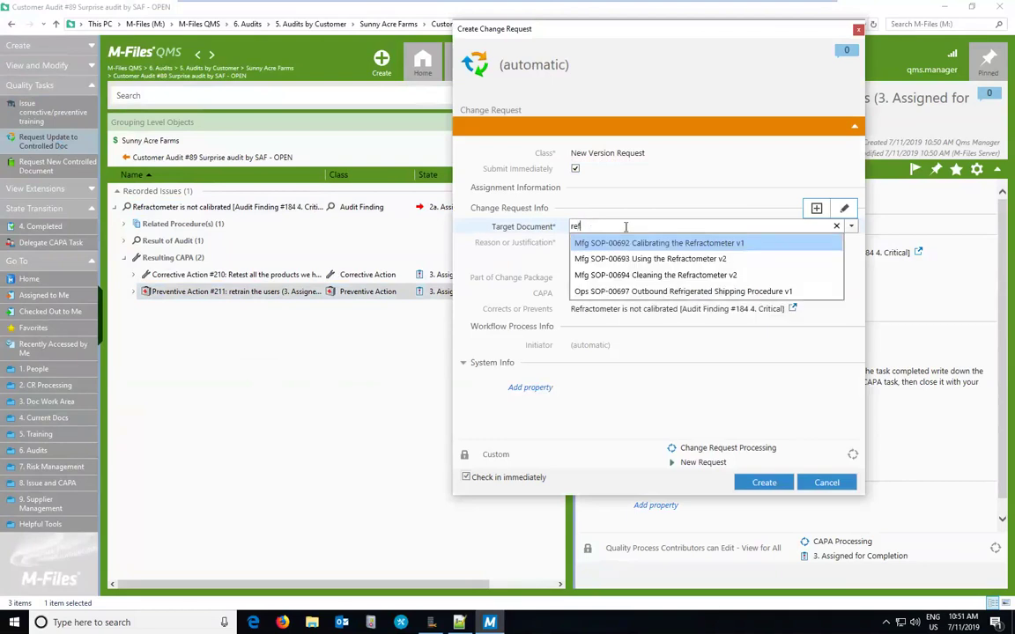
pyautogui.click(655, 243)
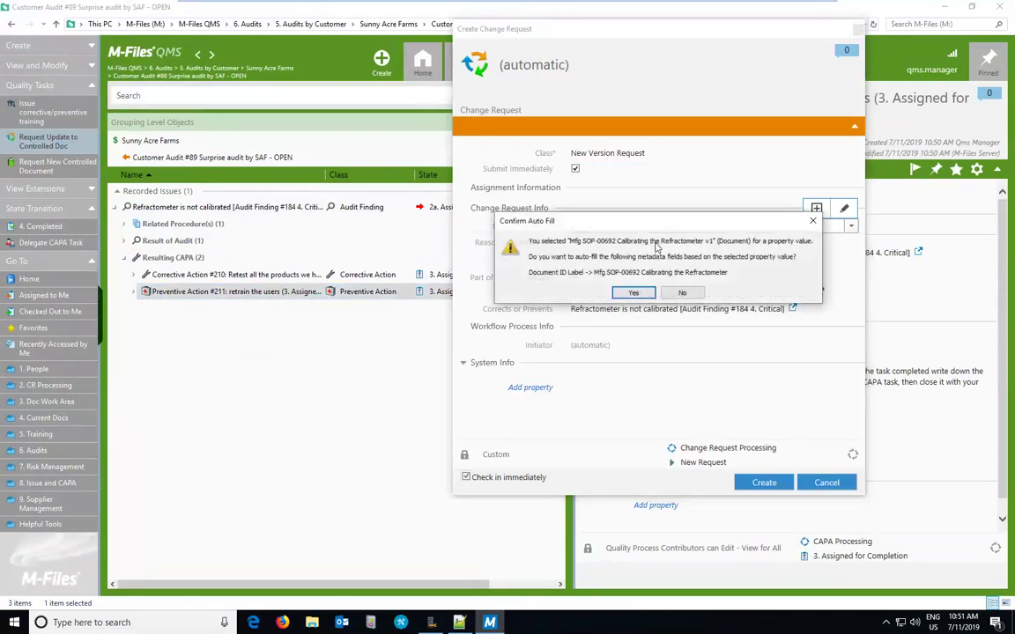
pyautogui.click(638, 292)
pyautogui.click(587, 246)
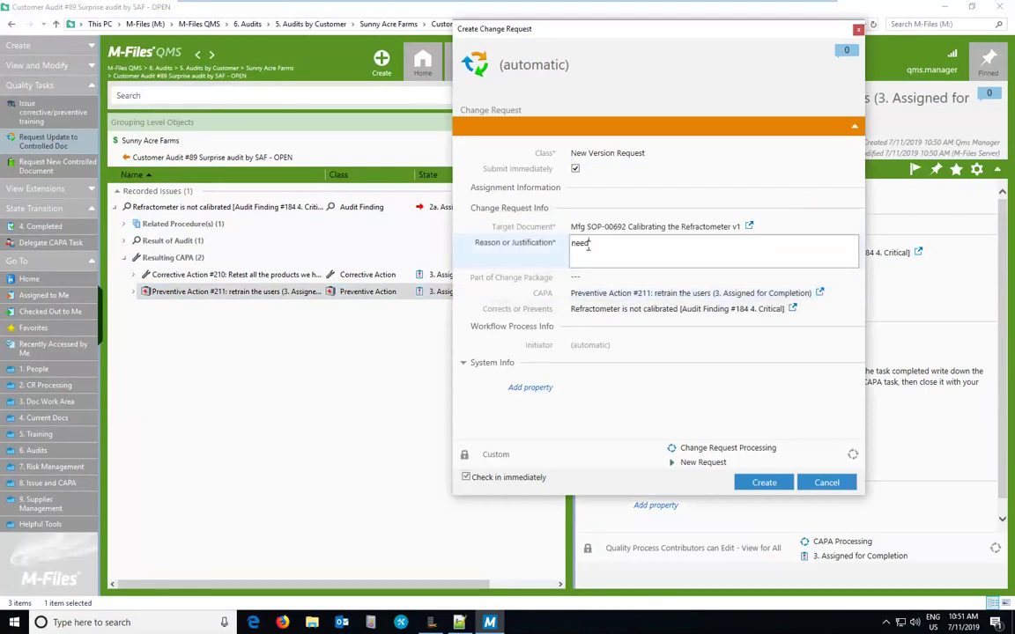
pyautogui.write('needed update')
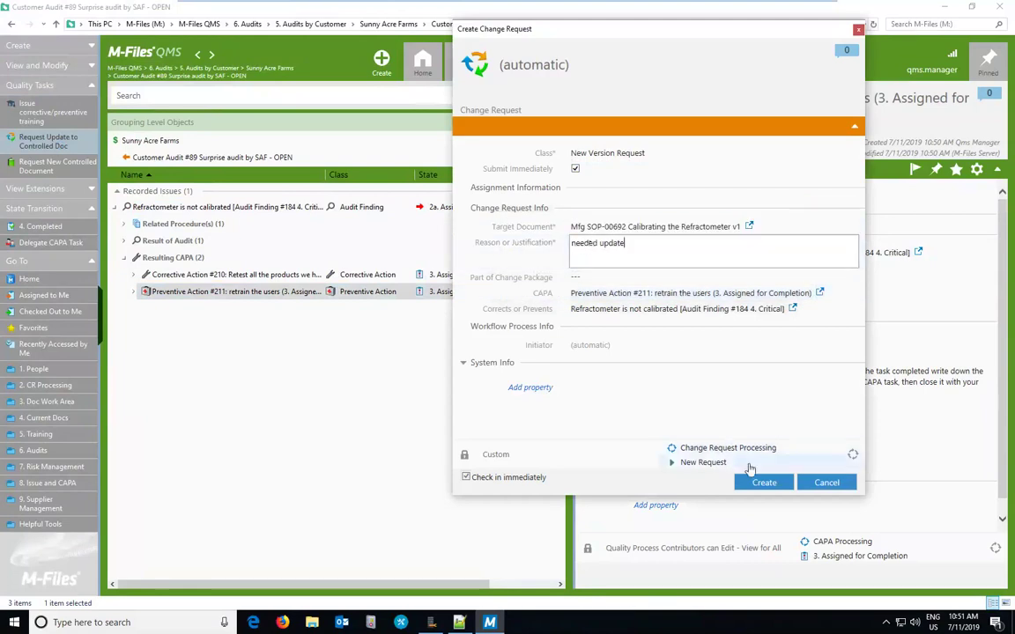
pyautogui.click(744, 484)
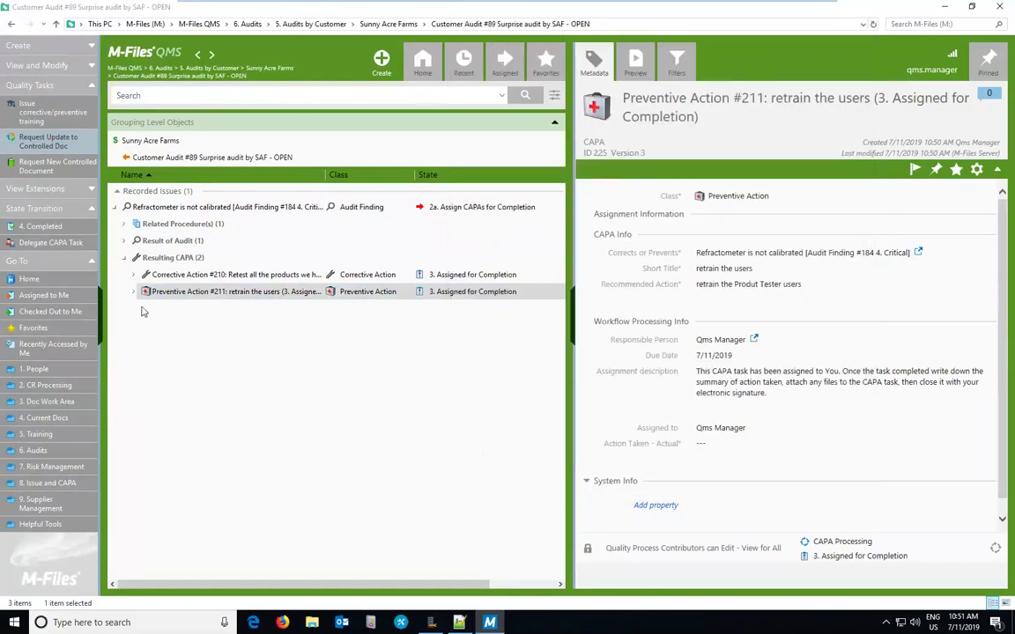
# Step: Expand Preventive Action #211's Change Requests and display CR #919's details
pyautogui.click(133, 291)
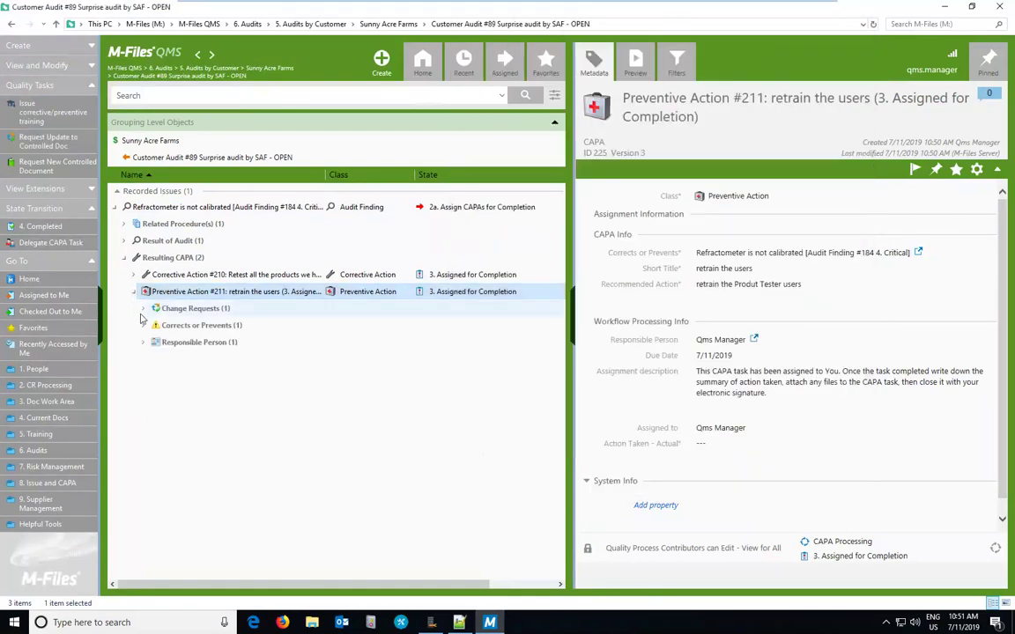
pyautogui.click(142, 309)
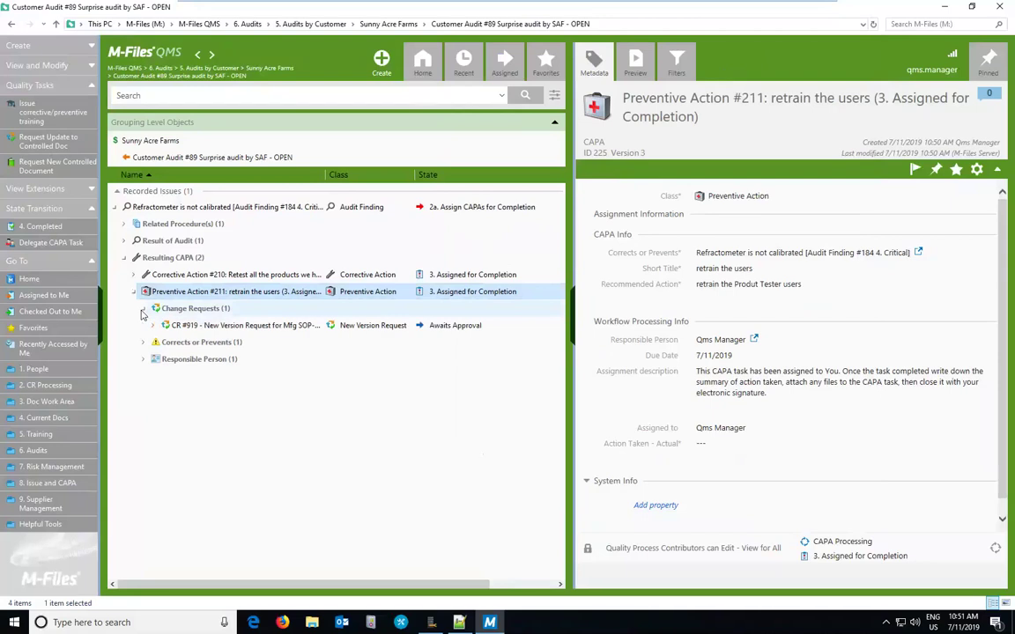
pyautogui.click(212, 326)
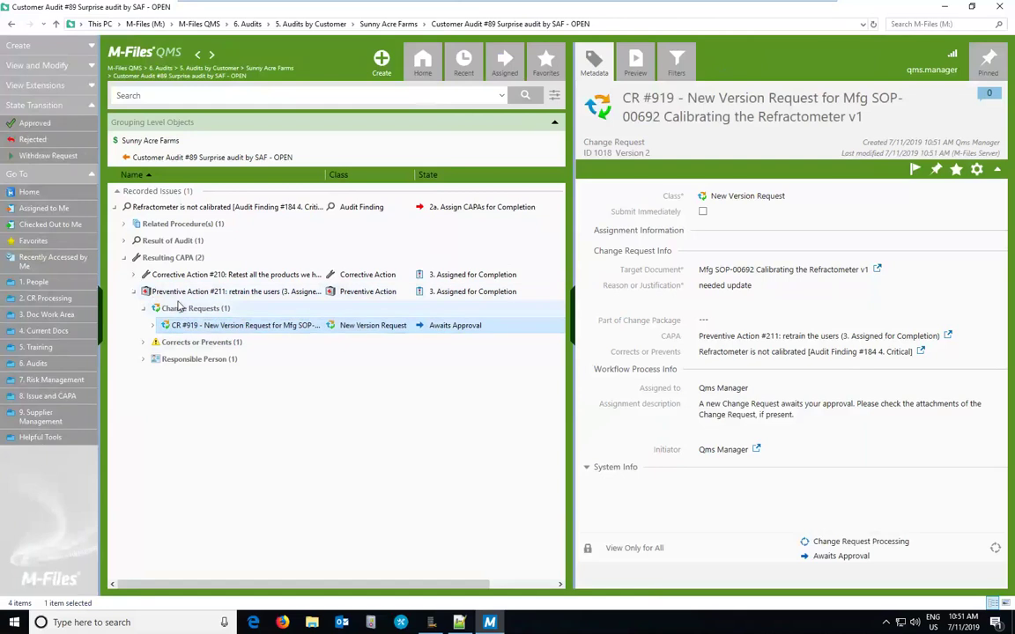
# Step: Move CR #919 to Approved and confirm it with an electronic signature using the account password
pyautogui.click(32, 109)
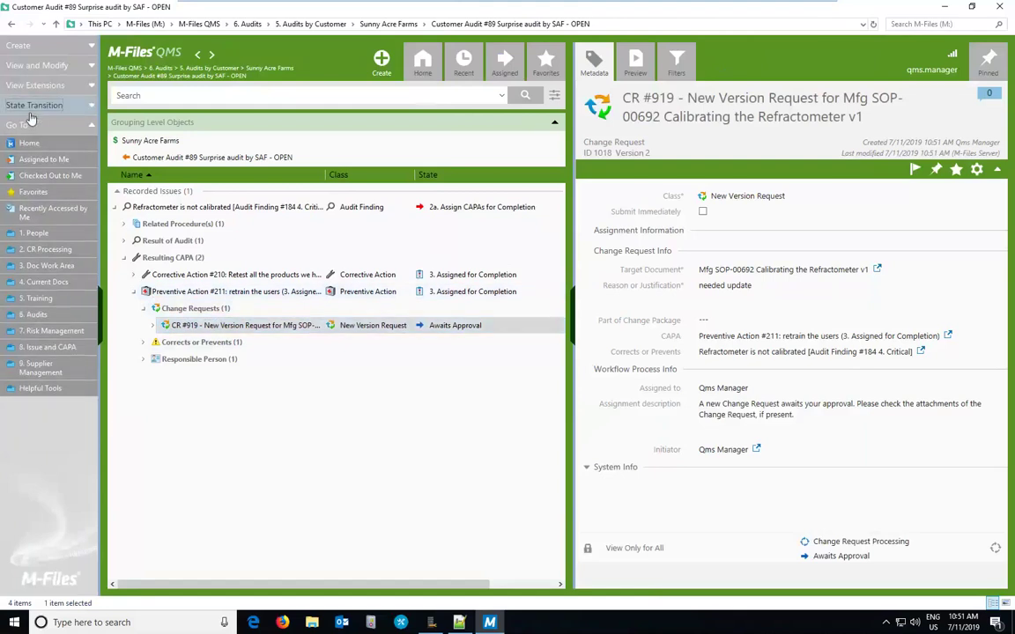
pyautogui.click(30, 105)
pyautogui.click(33, 122)
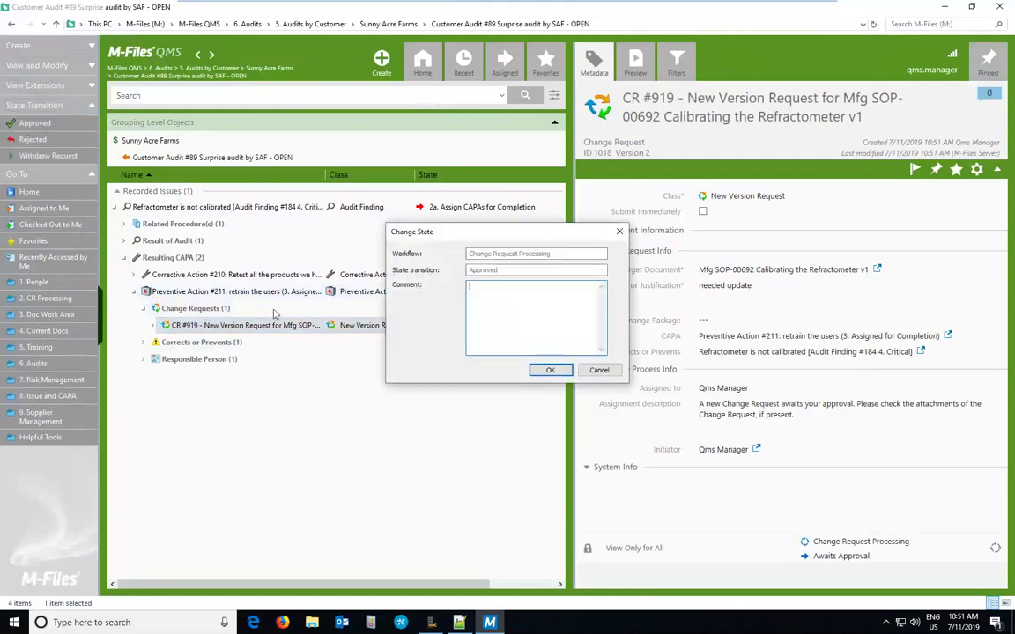
pyautogui.click(543, 370)
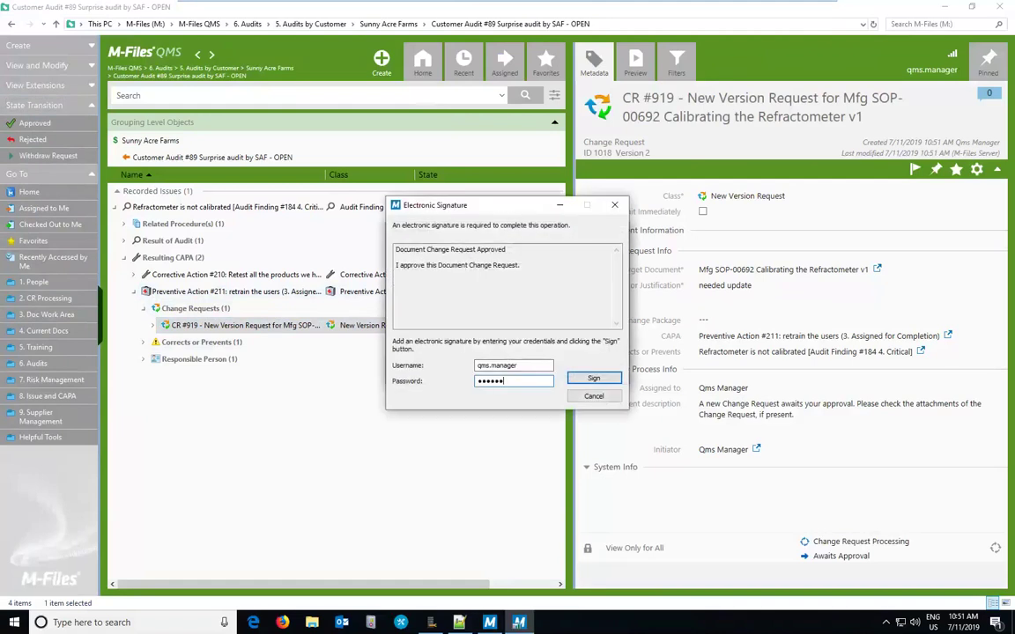
pyautogui.press('Return')
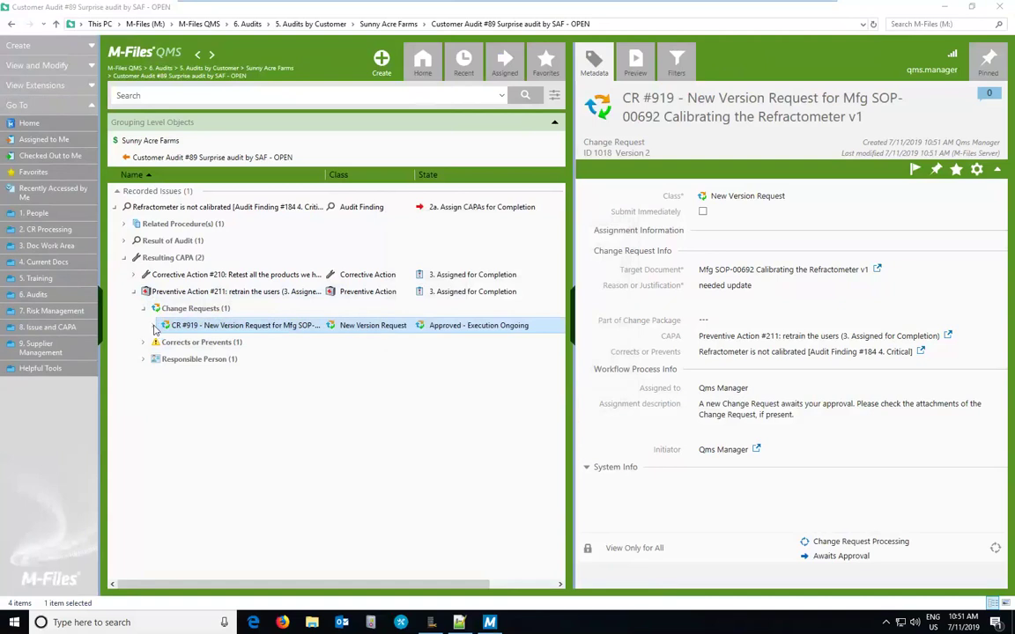
# Step: Review SOP-00692 under CR #919's Documents, widen the Name column, then show Preventive Action #211
pyautogui.click(153, 325)
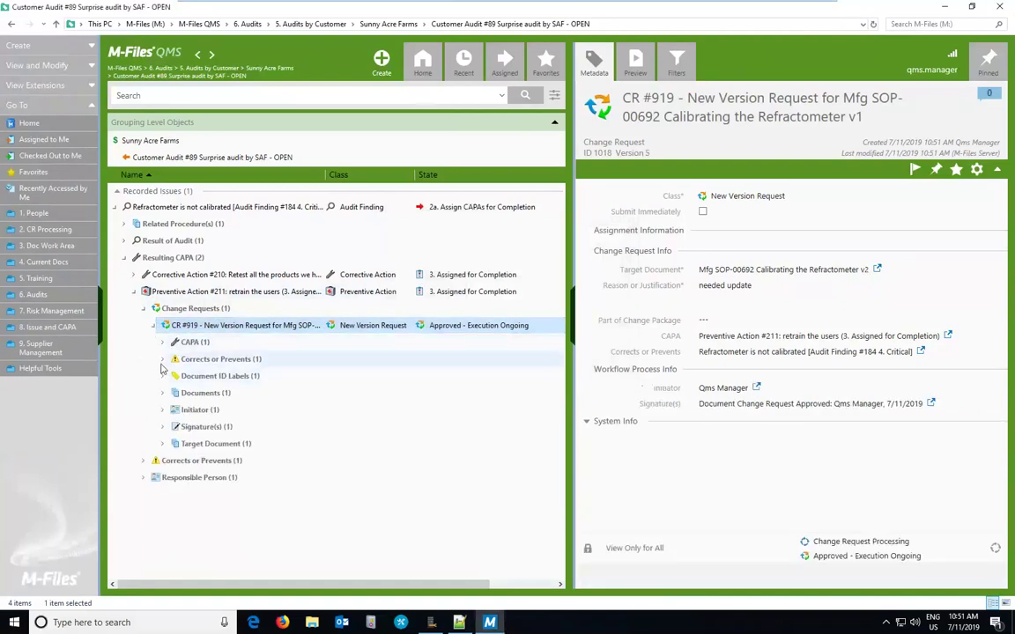
pyautogui.click(162, 392)
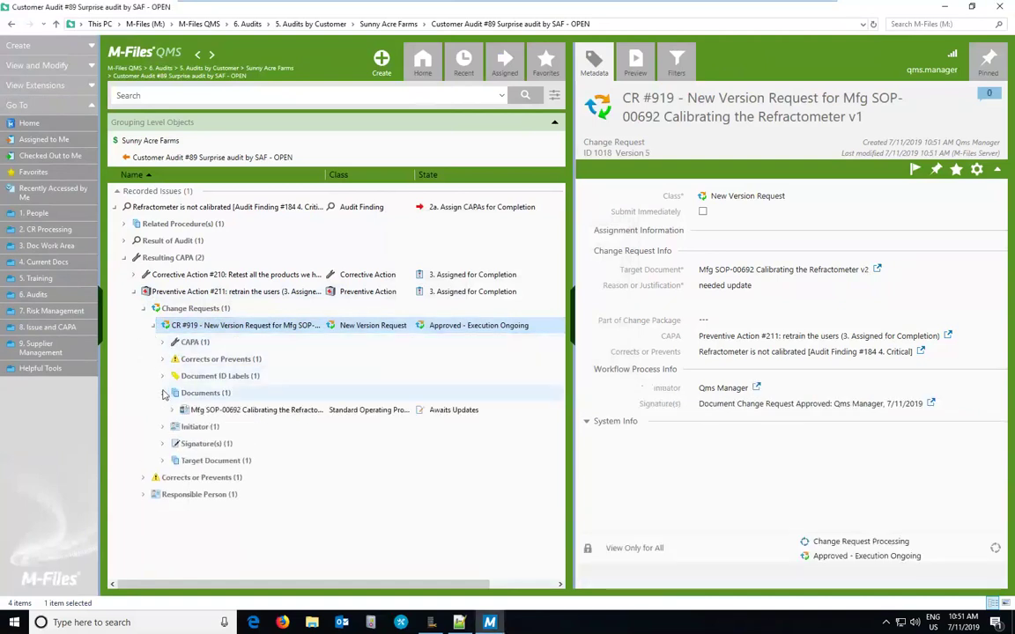
pyautogui.click(234, 414)
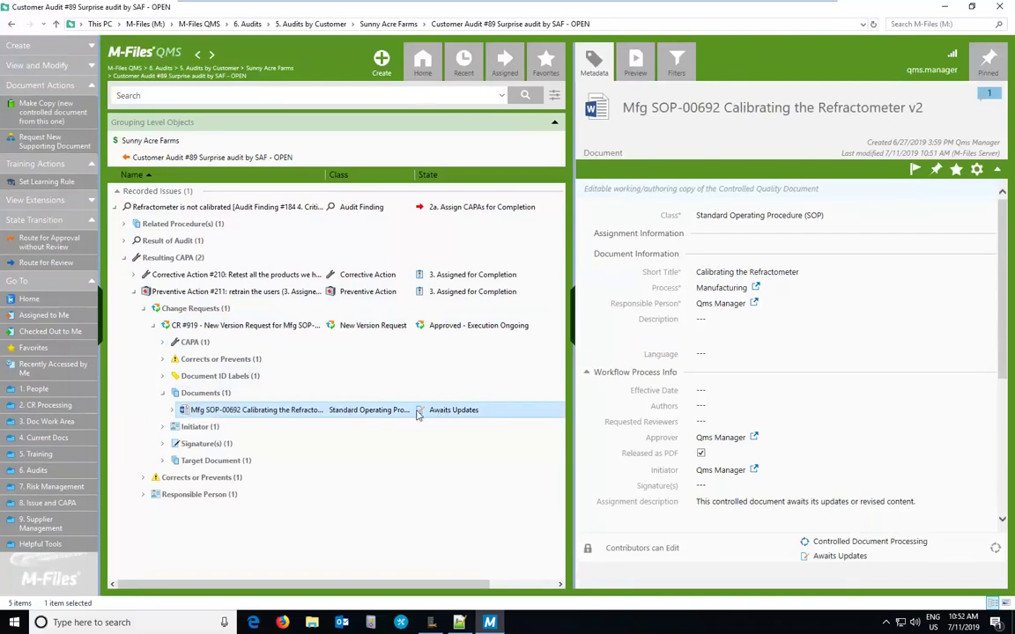
pyautogui.moveTo(326, 168); pyautogui.dragTo(386, 162)
pyautogui.click(211, 298)
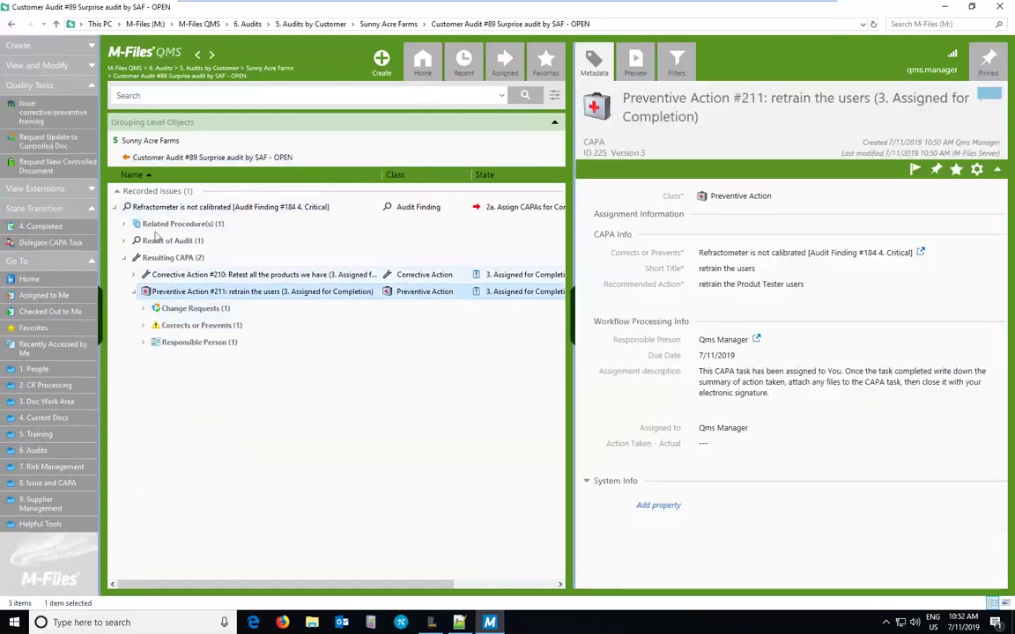
# Step: Start a training for Preventive Action #211: Ad-Hoc Training course, QMS manager as trainer, start date today
pyautogui.click(46, 117)
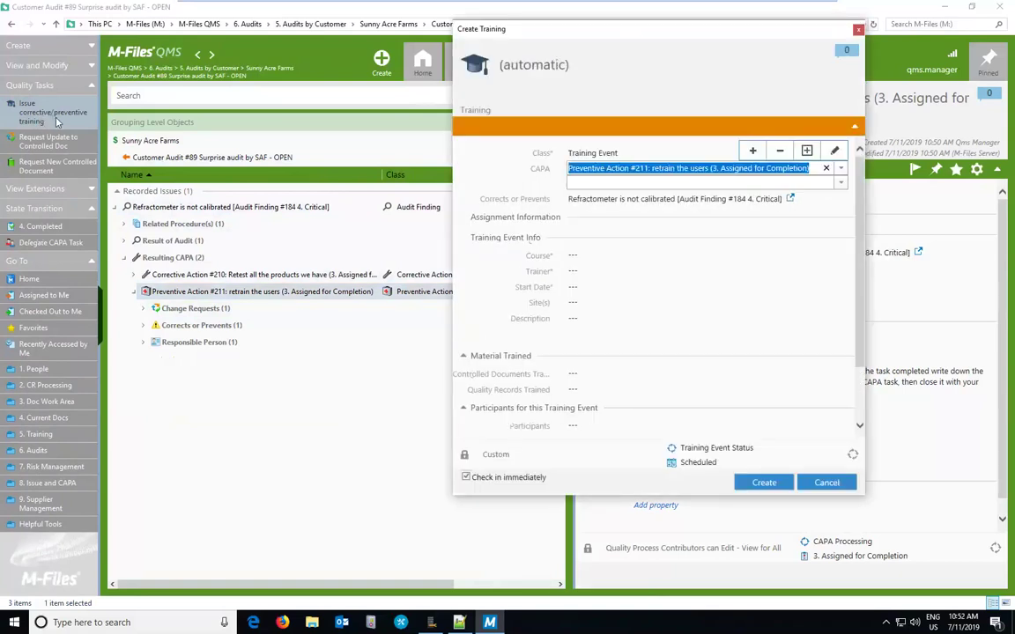
pyautogui.click(580, 257)
pyautogui.click(839, 240)
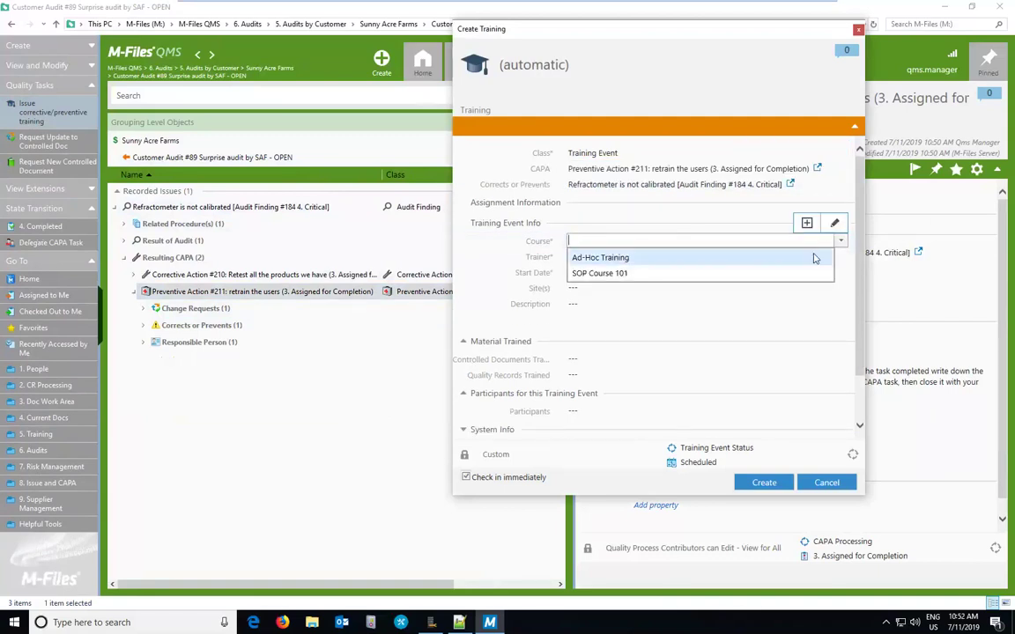
pyautogui.click(814, 257)
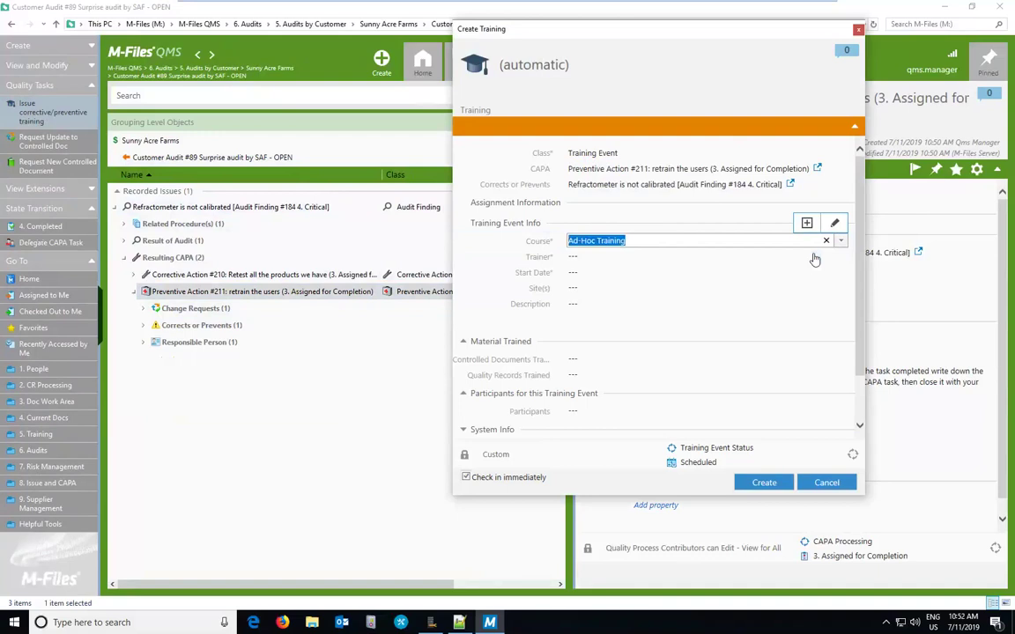
pyautogui.click(694, 258)
pyautogui.click(840, 257)
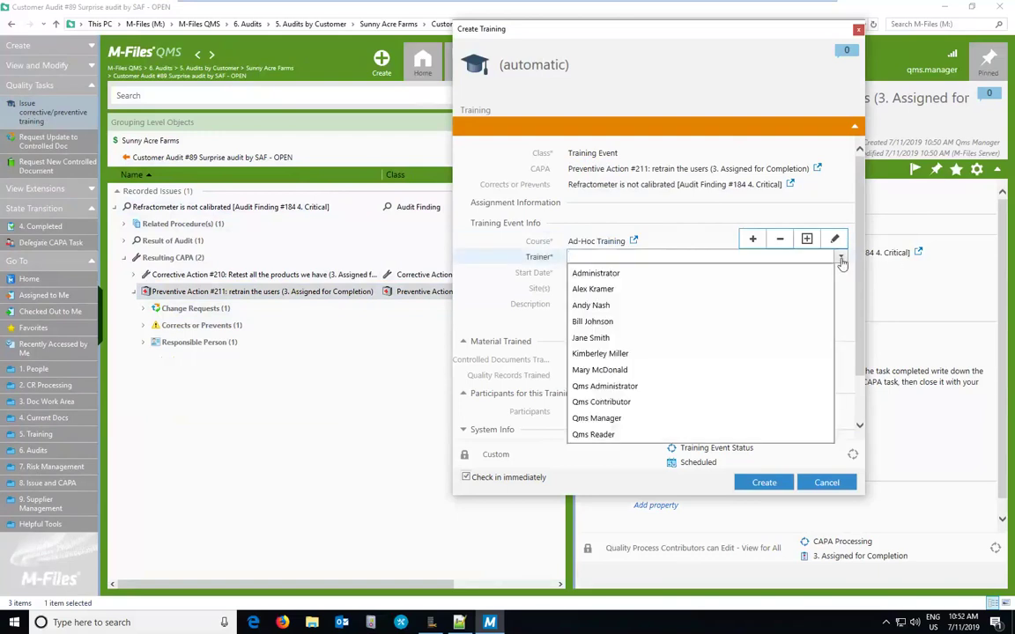
pyautogui.click(610, 418)
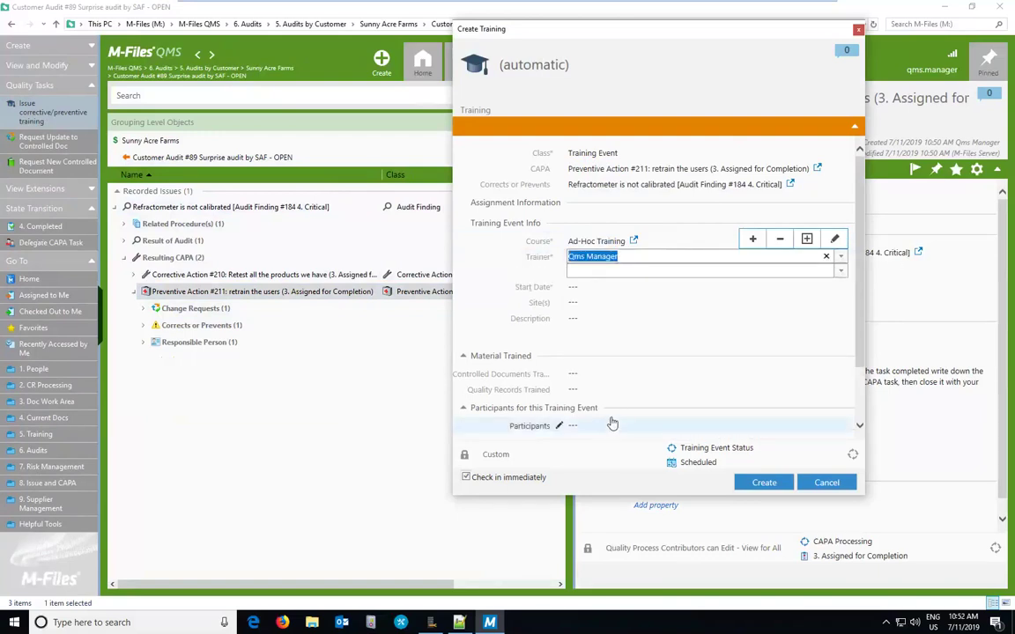
pyautogui.click(616, 286)
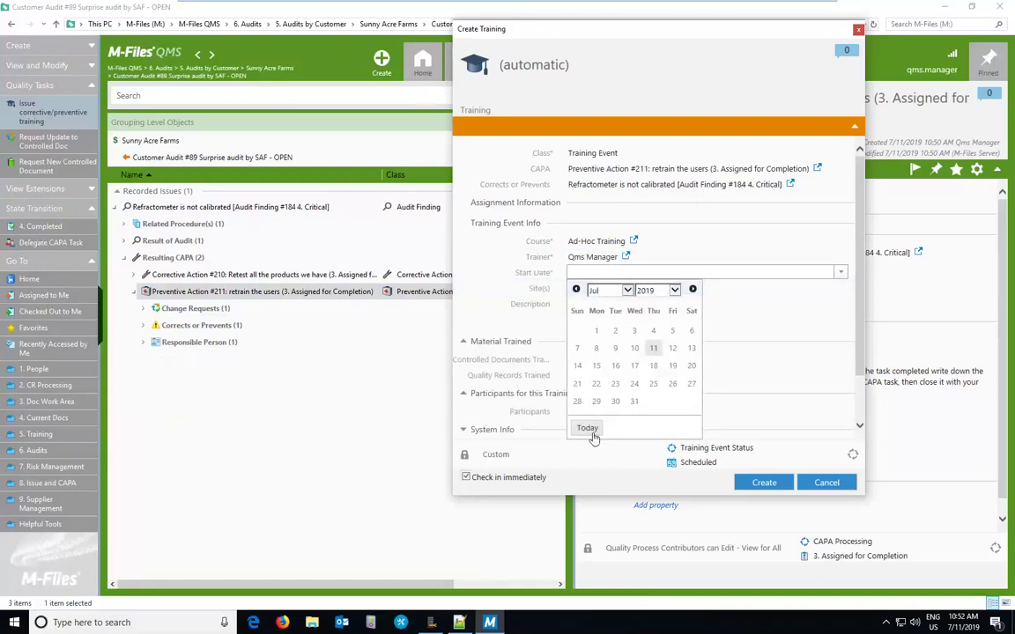
pyautogui.click(593, 429)
# Step: Add SOP-00692, SOP-00693 and SOP-00694 refractometer documents as the trained material
pyautogui.click(591, 357)
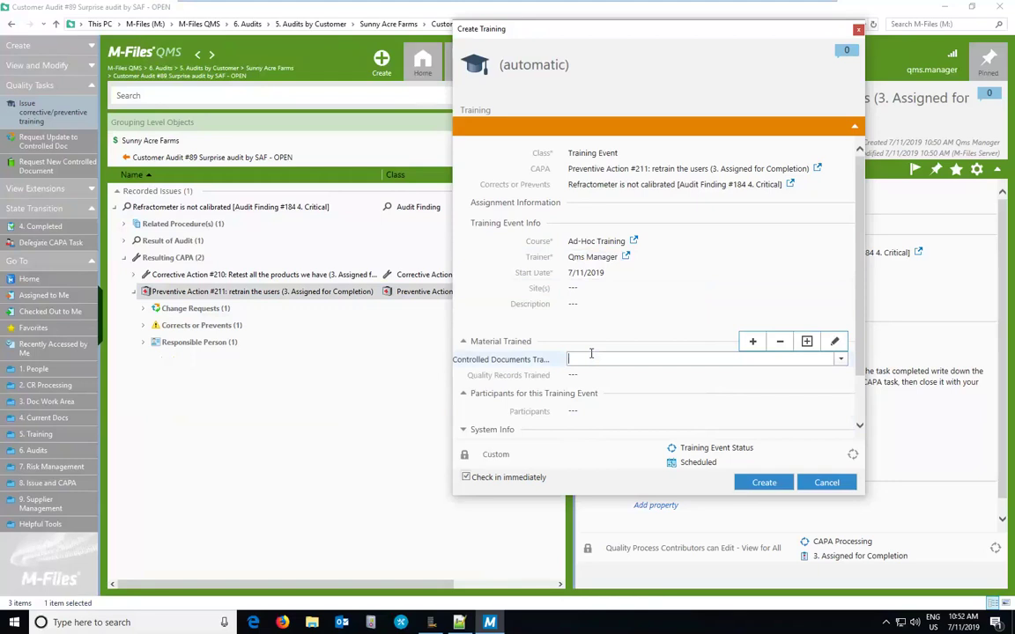
pyautogui.write('re')
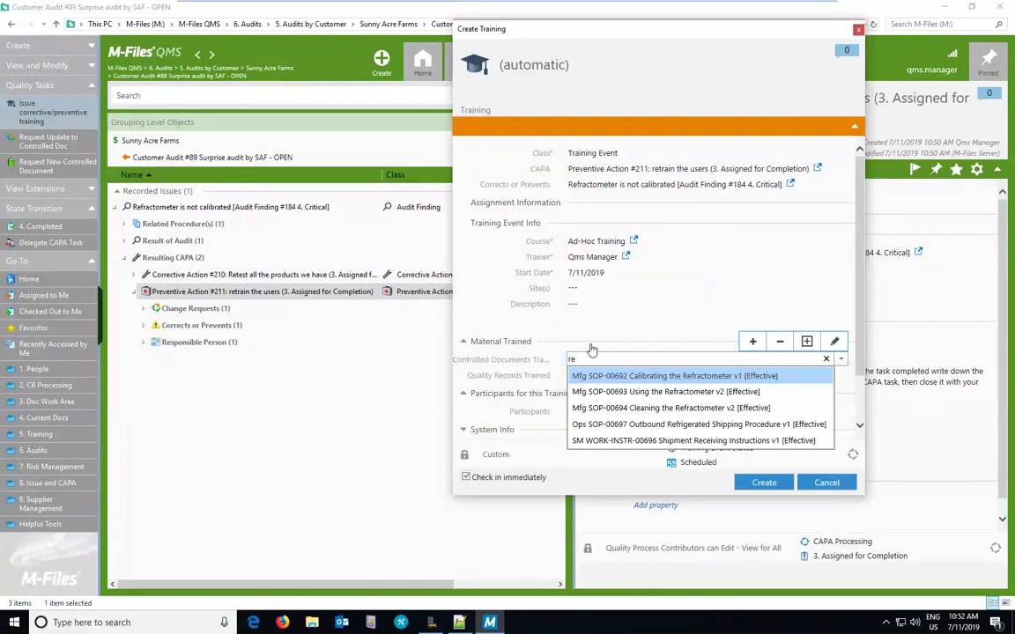
pyautogui.click(663, 376)
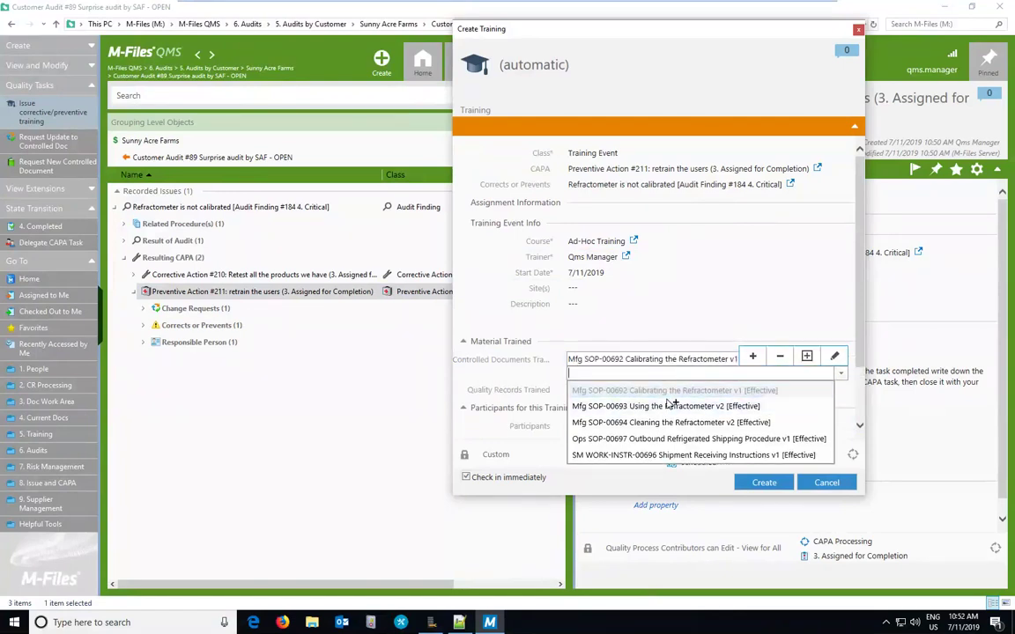
pyautogui.click(673, 407)
pyautogui.click(665, 438)
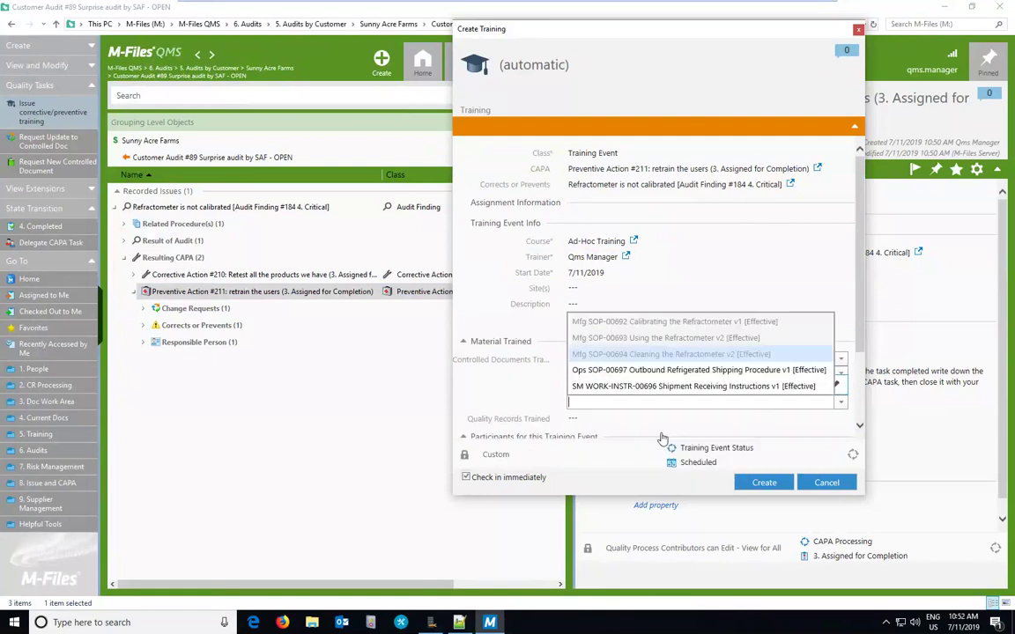
pyautogui.moveTo(855, 282); pyautogui.dragTo(854, 375)
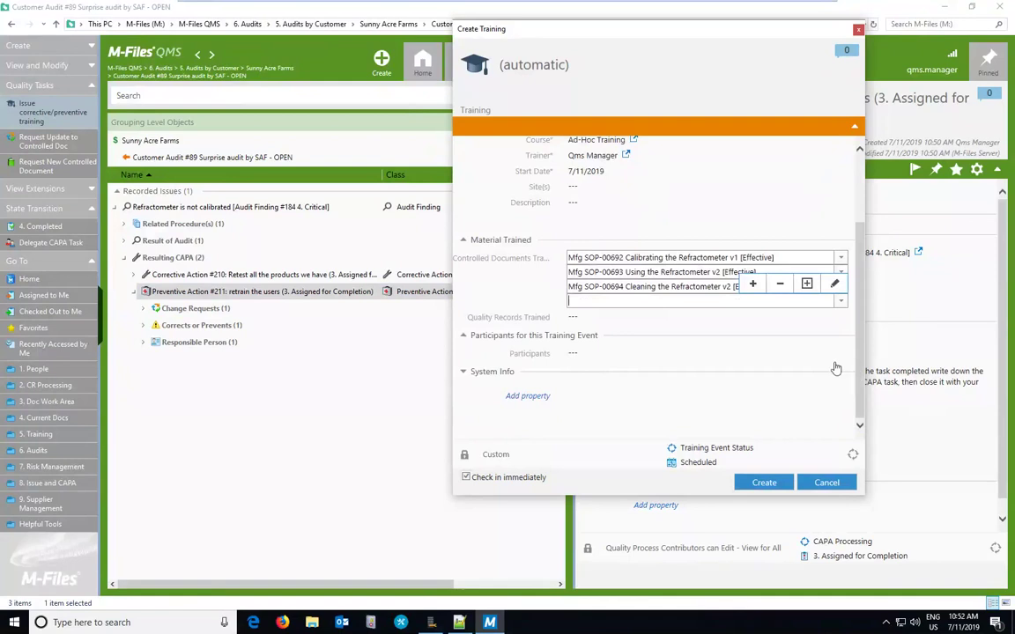
# Step: Add five participants to the training and create the training event
pyautogui.click(784, 354)
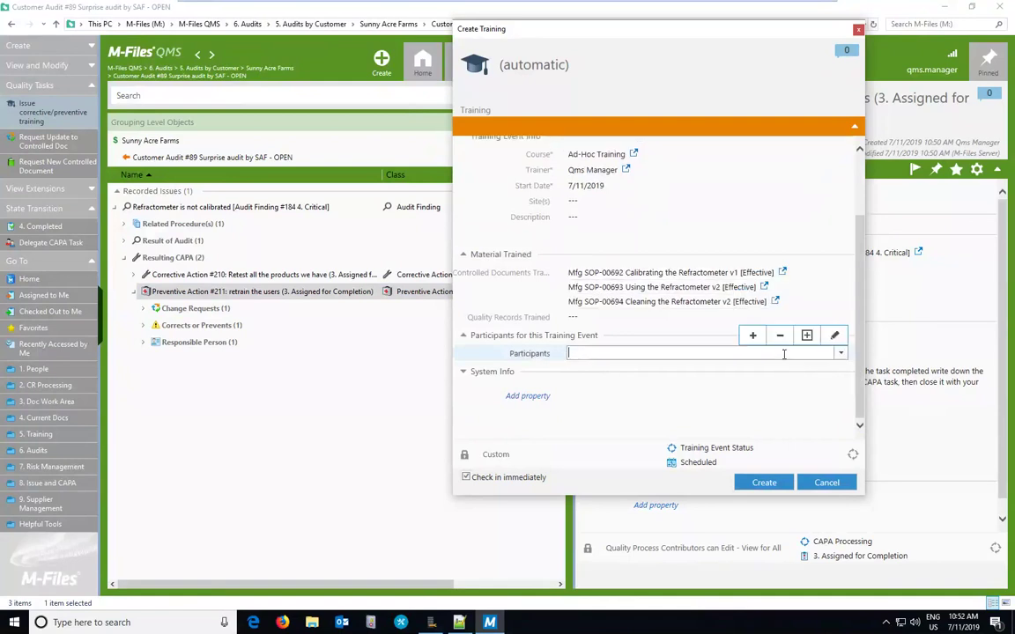
pyautogui.click(840, 354)
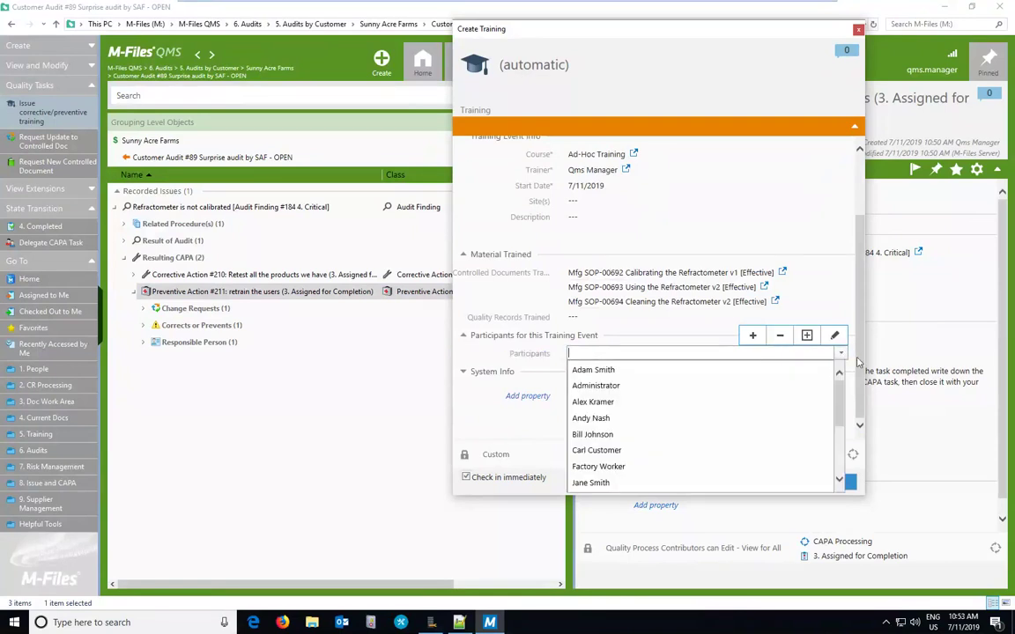
pyautogui.moveTo(841, 401)
pyautogui.mouseDown()
pyautogui.moveTo(841, 449)
pyautogui.moveTo(839, 381)
pyautogui.mouseUp()
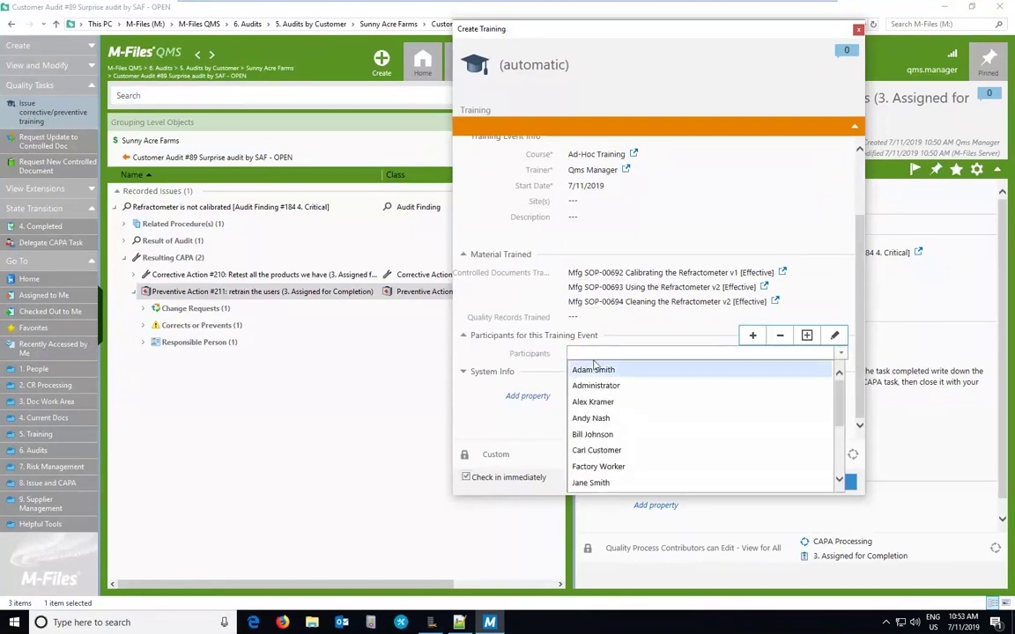
pyautogui.click(606, 407)
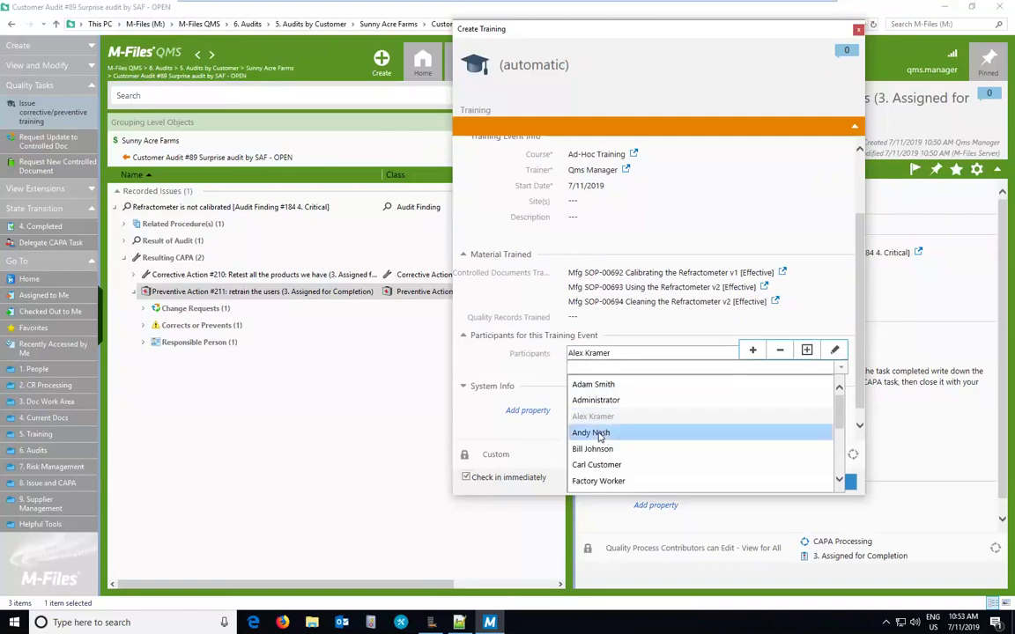
pyautogui.click(602, 431)
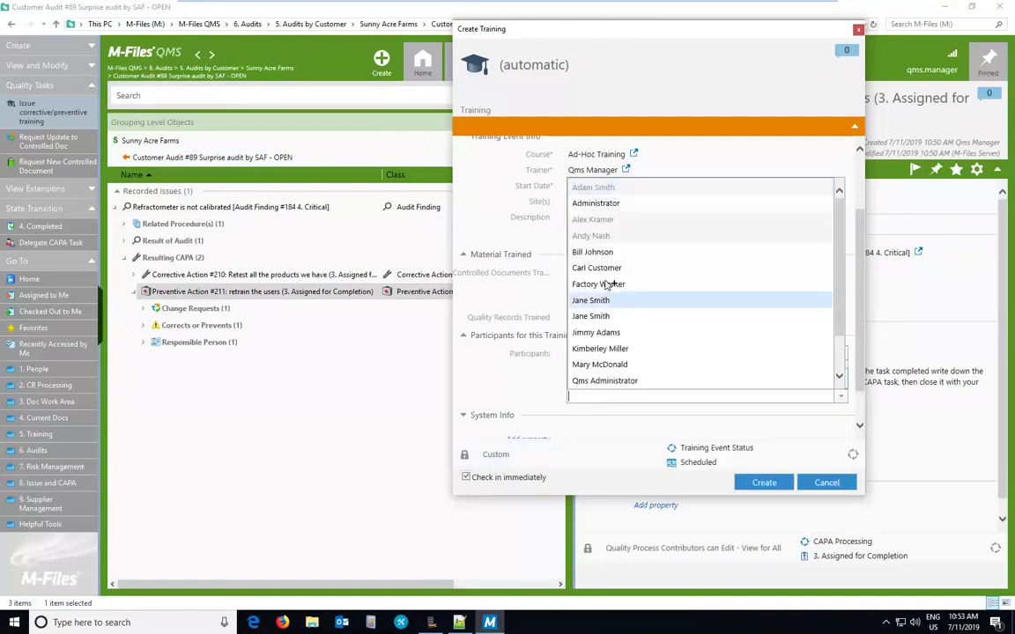
pyautogui.click(604, 255)
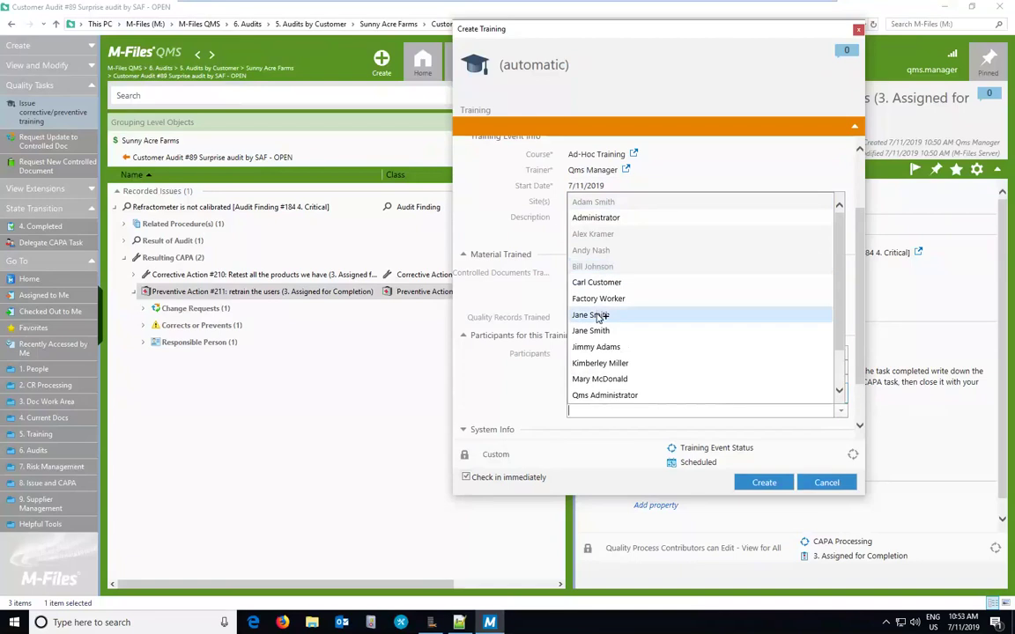
pyautogui.click(595, 315)
pyautogui.click(639, 488)
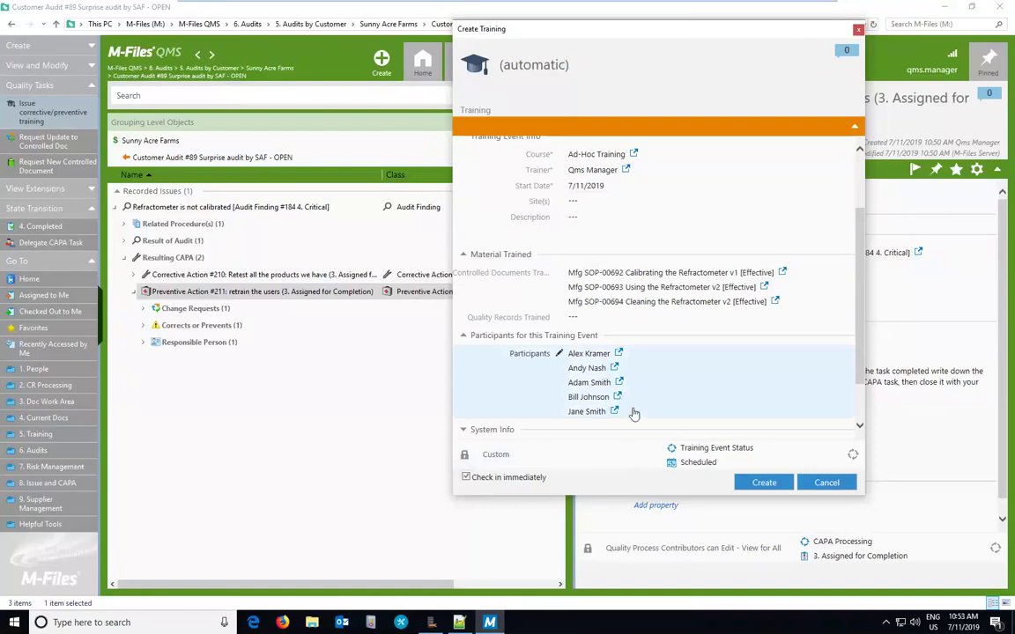
pyautogui.click(759, 486)
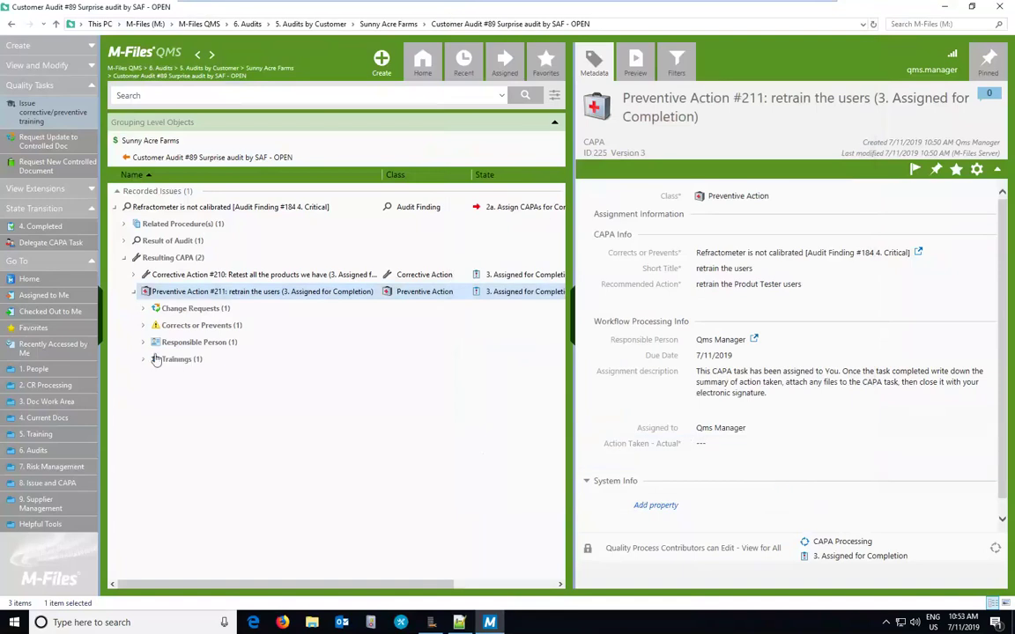
# Step: Set Ad-Hoc Training #002 to Completed - Training Held and sign the change electronically with the password
pyautogui.click(144, 359)
pyautogui.click(179, 377)
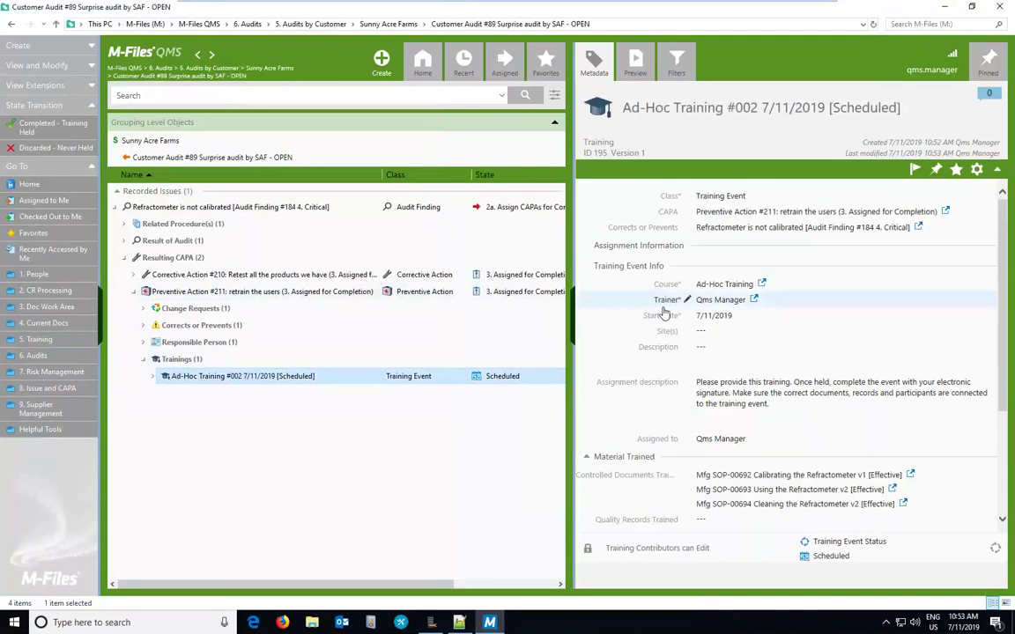
pyautogui.click(26, 128)
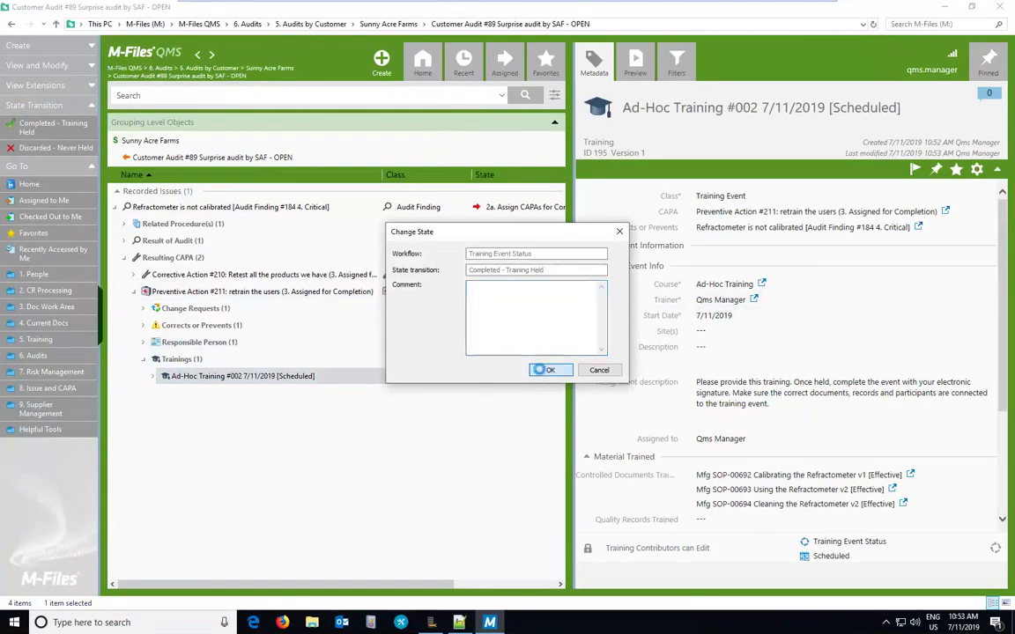
pyautogui.click(546, 371)
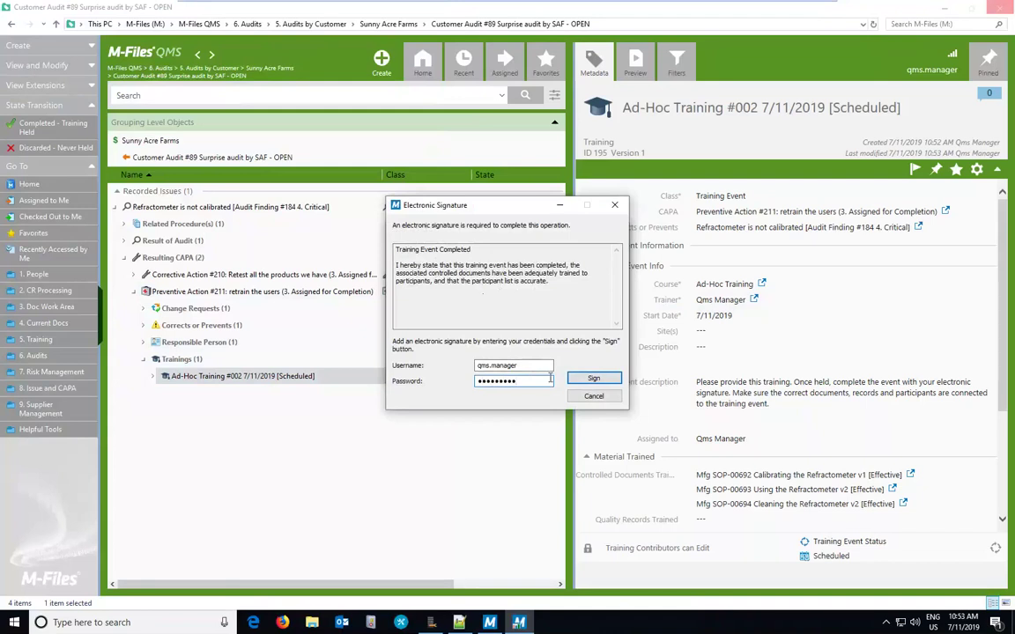
pyautogui.click(594, 378)
pyautogui.click(604, 370)
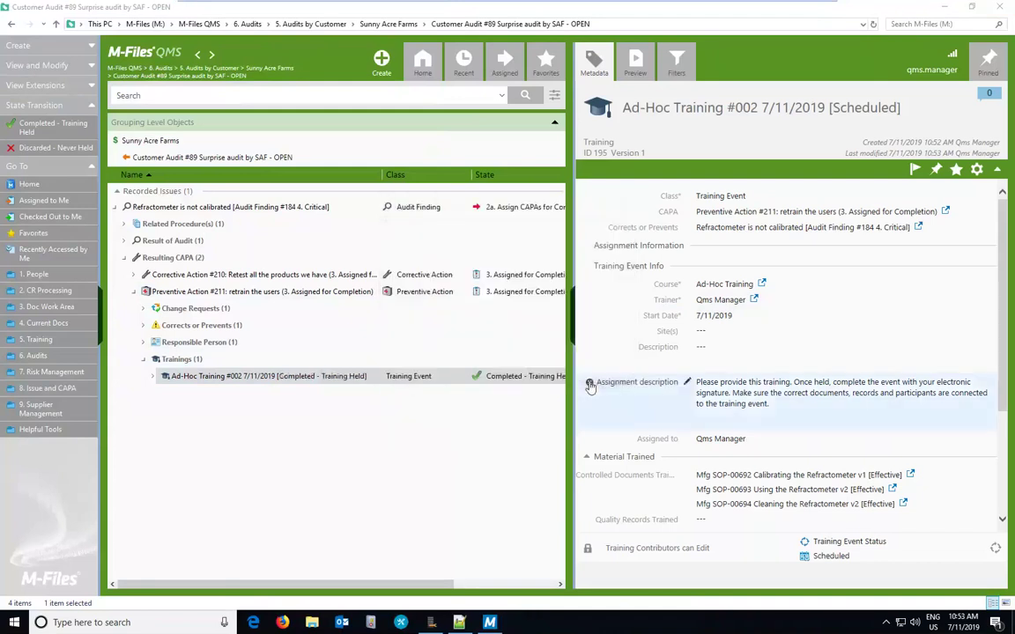
pyautogui.click(196, 377)
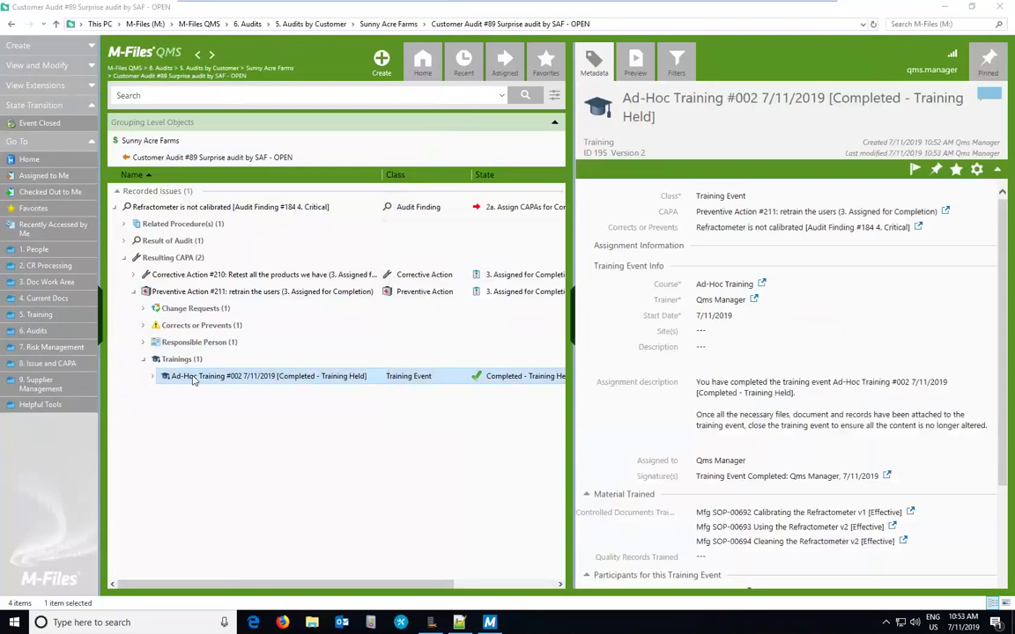
# Step: Browse Ad-Hoc Training #002's related objects: its five participants, linked finding and trained SOPs
pyautogui.rightClick(193, 379)
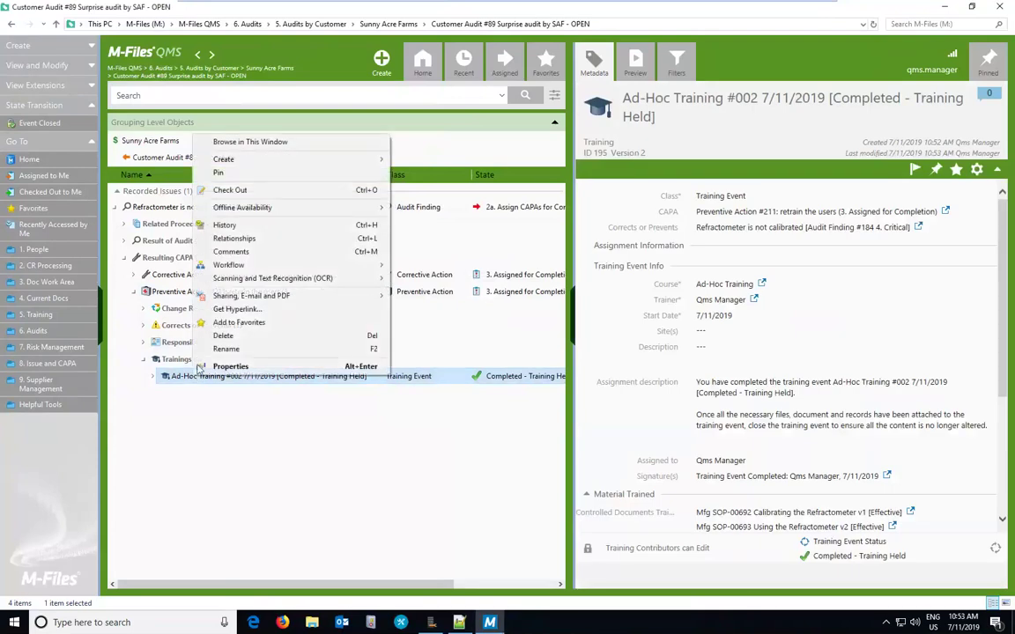
pyautogui.click(245, 143)
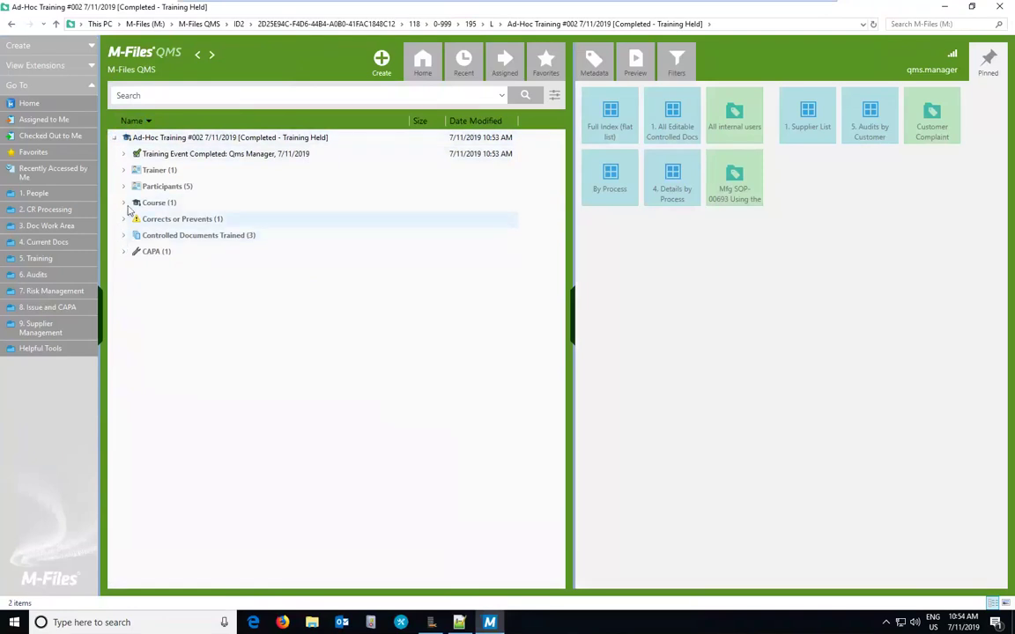
pyautogui.click(123, 186)
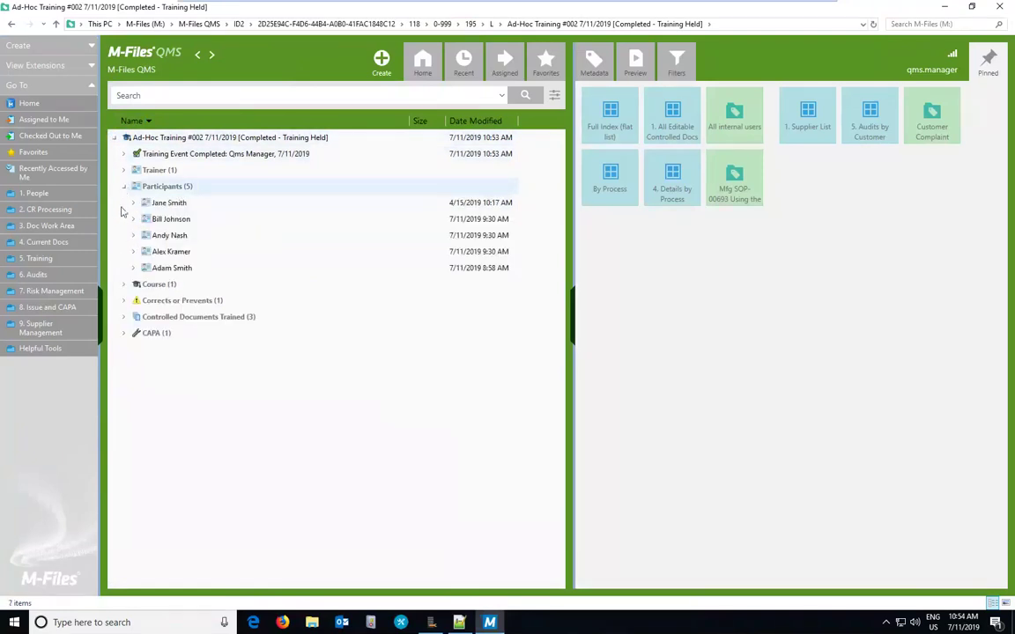
pyautogui.click(124, 300)
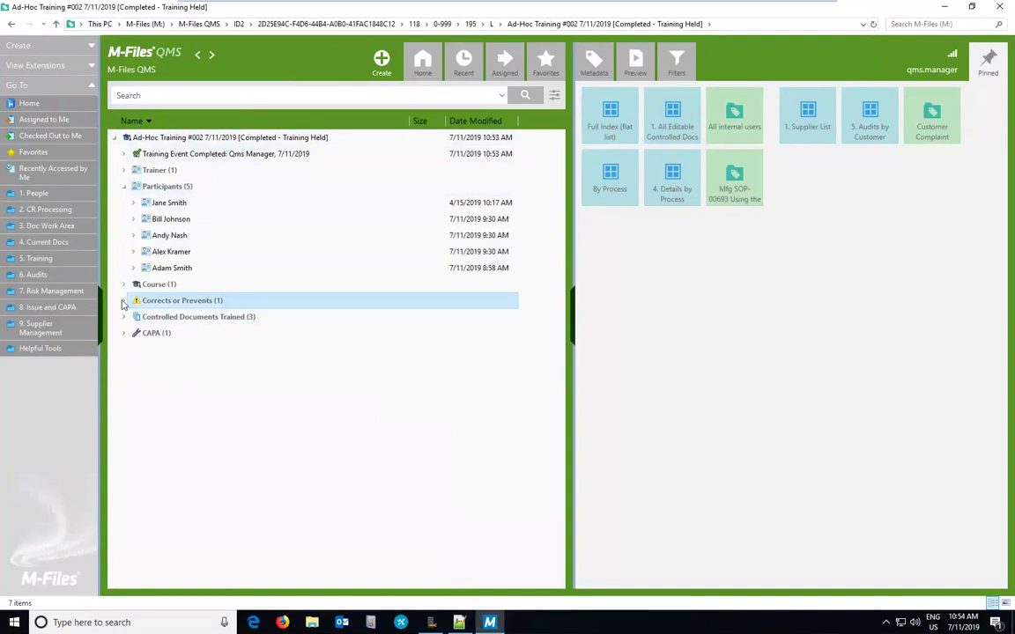
pyautogui.click(124, 333)
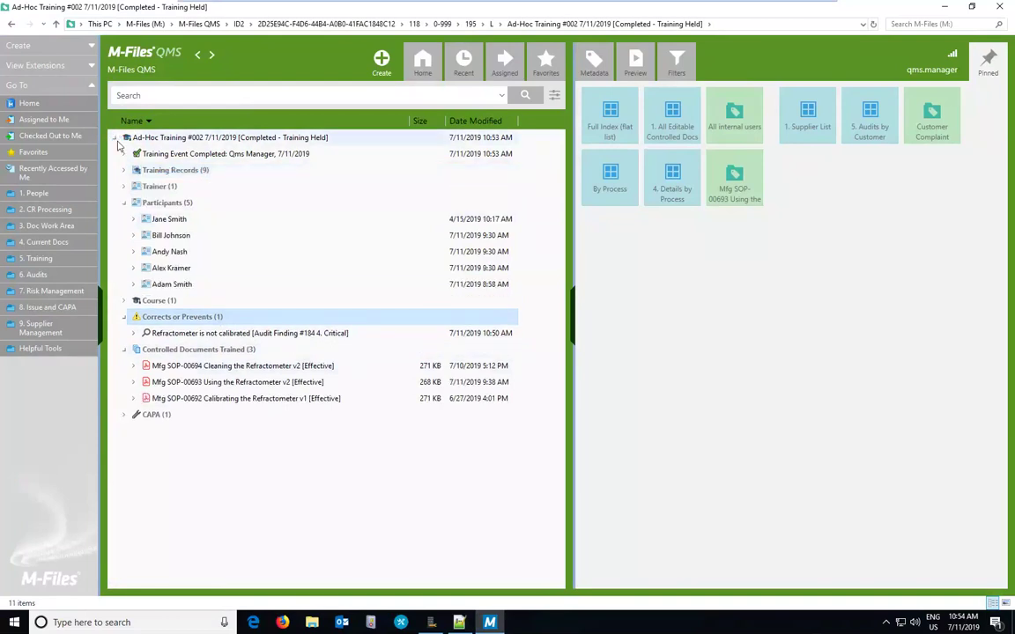
pyautogui.click(124, 203)
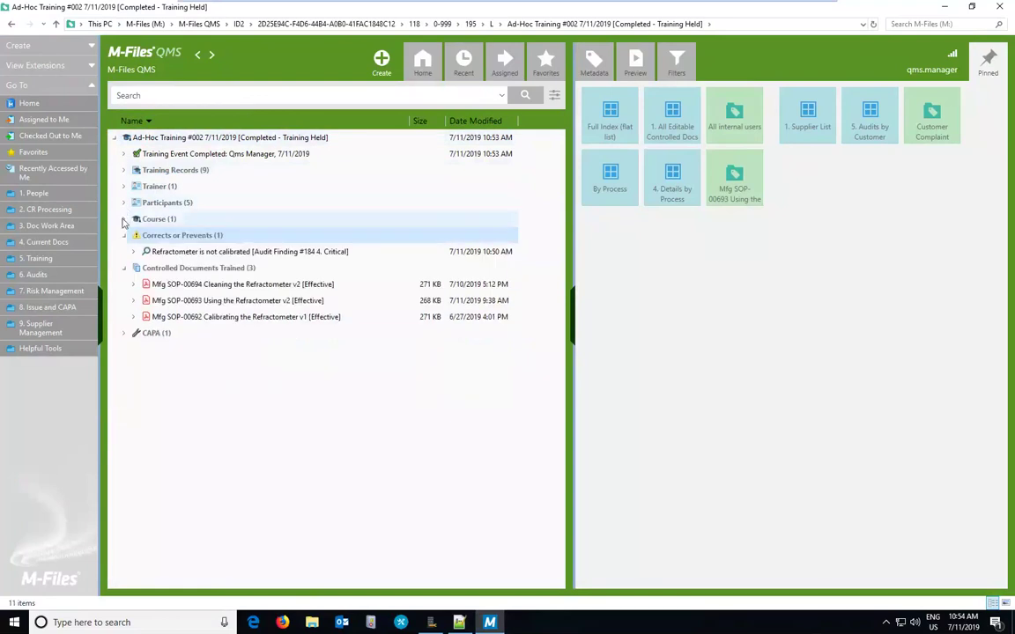
# Step: Expand the training records, inspect one participant's records, and view another participant's Ad-Hoc Training course certificate
pyautogui.click(125, 170)
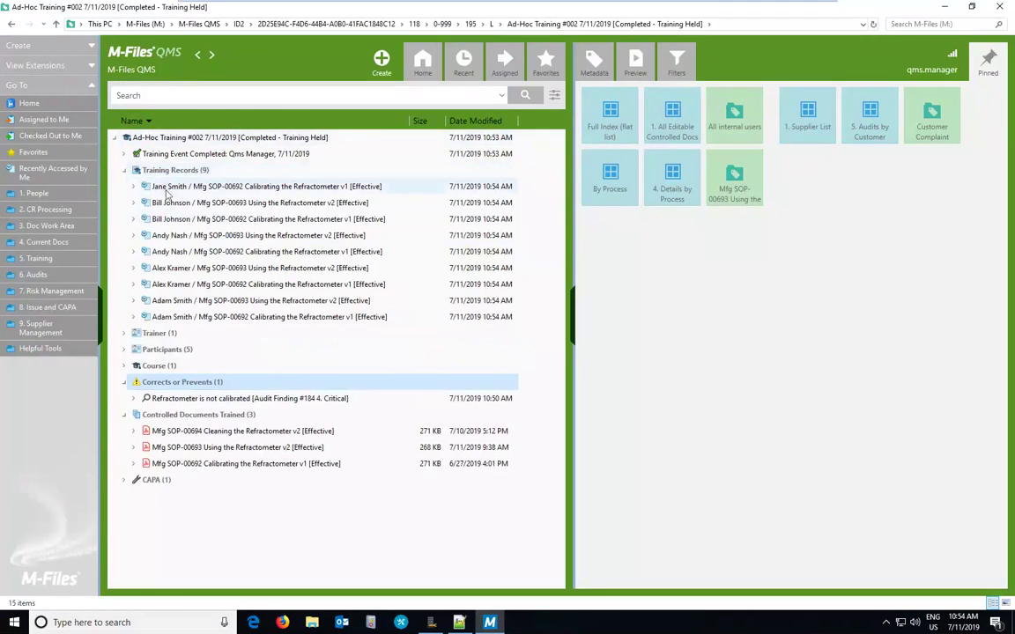
pyautogui.click(160, 188)
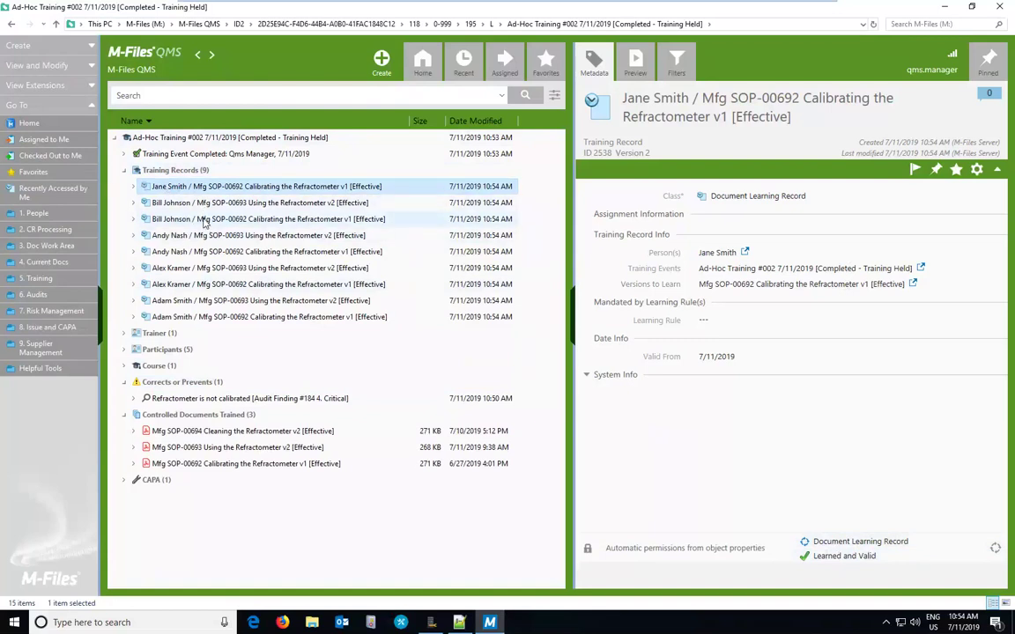
pyautogui.click(203, 220)
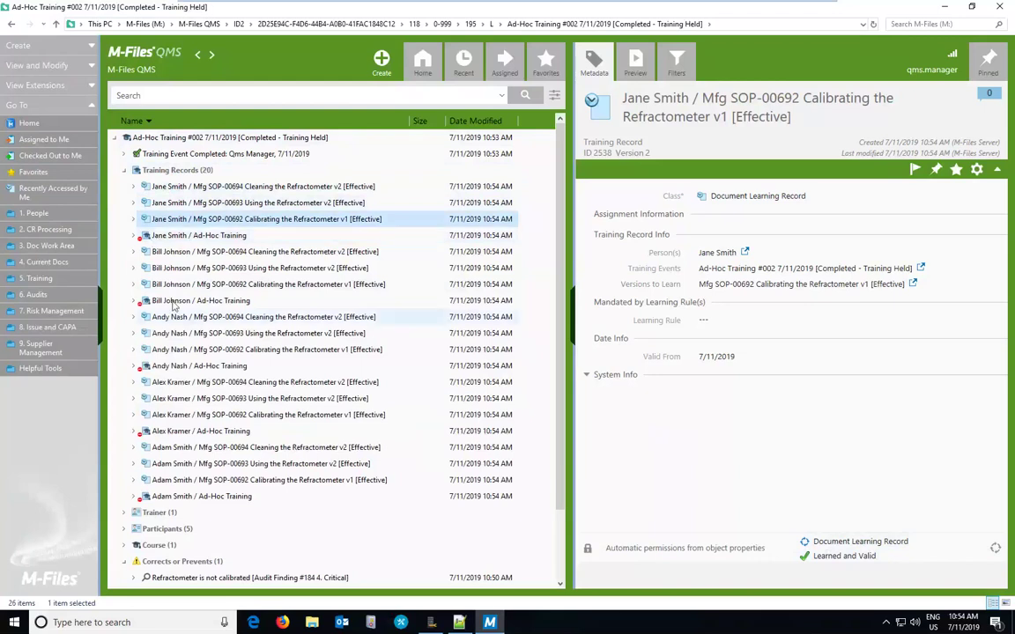
pyautogui.click(199, 236)
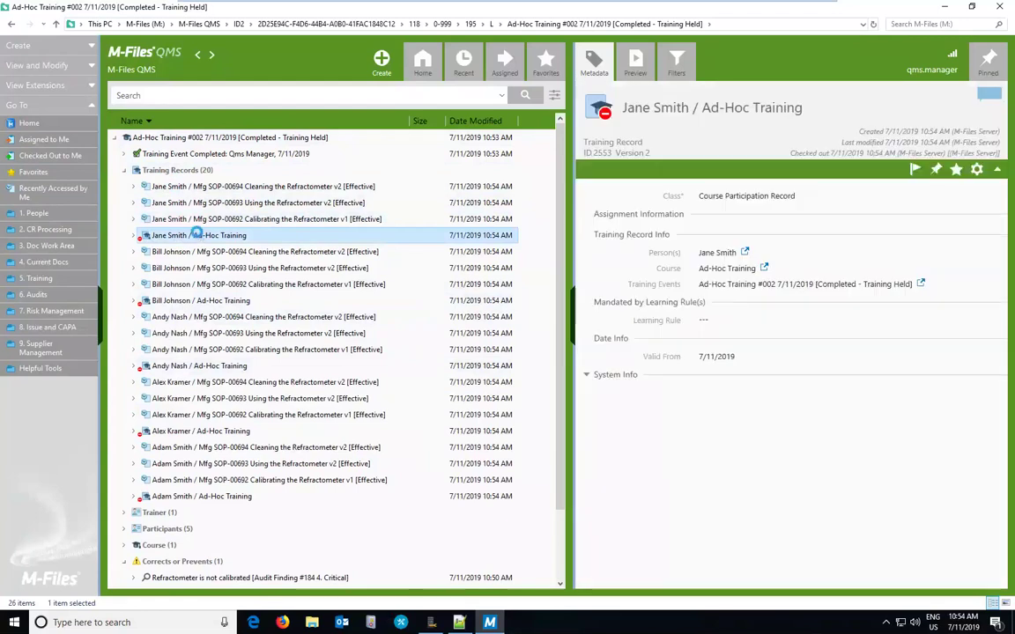
pyautogui.click(135, 302)
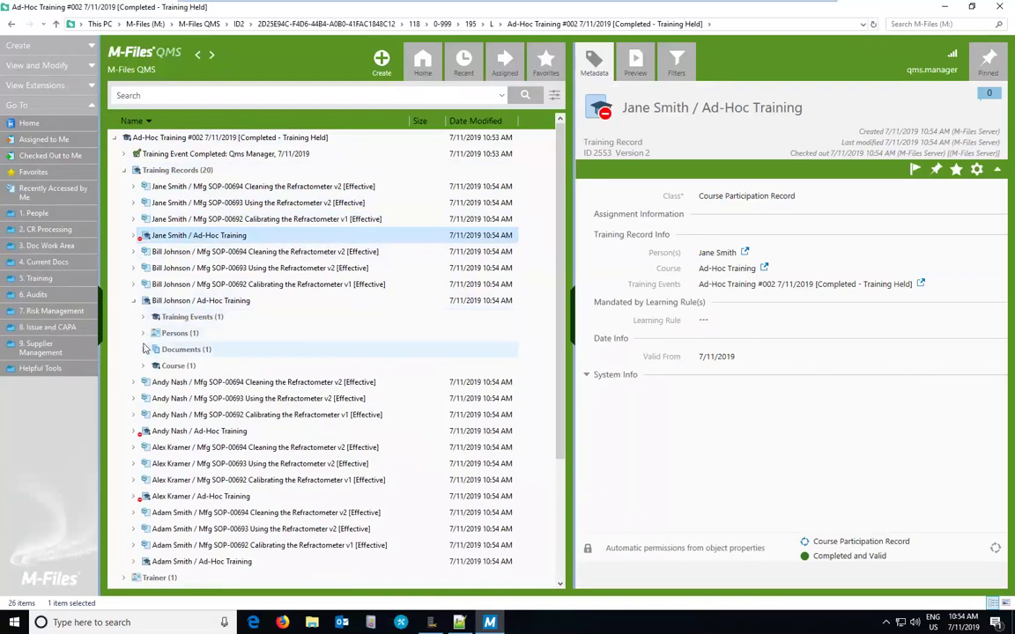
pyautogui.click(146, 350)
pyautogui.click(200, 369)
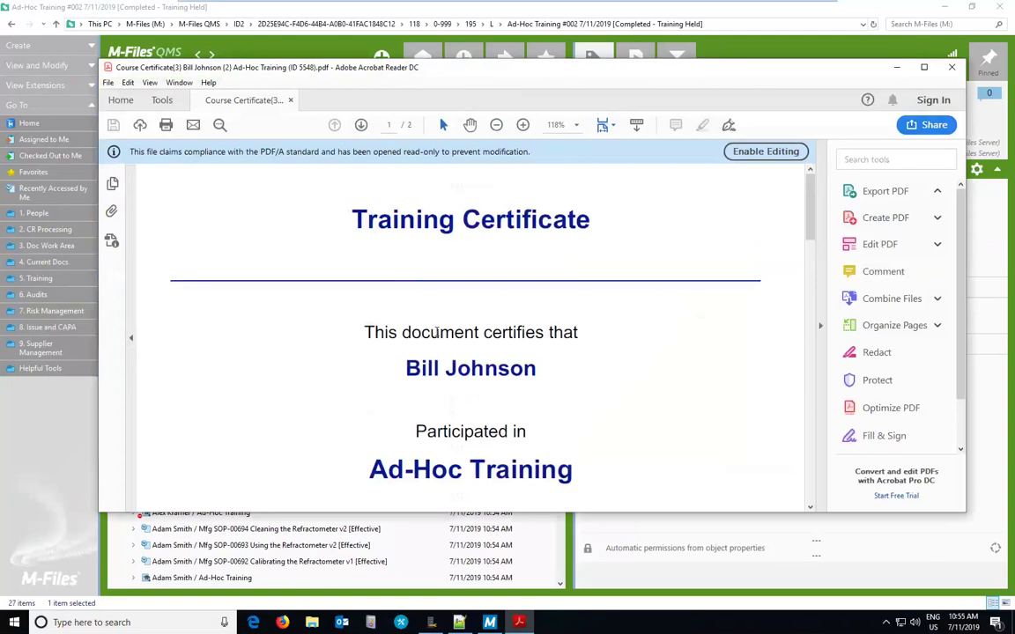
pyautogui.scroll(-5, 397, 362)
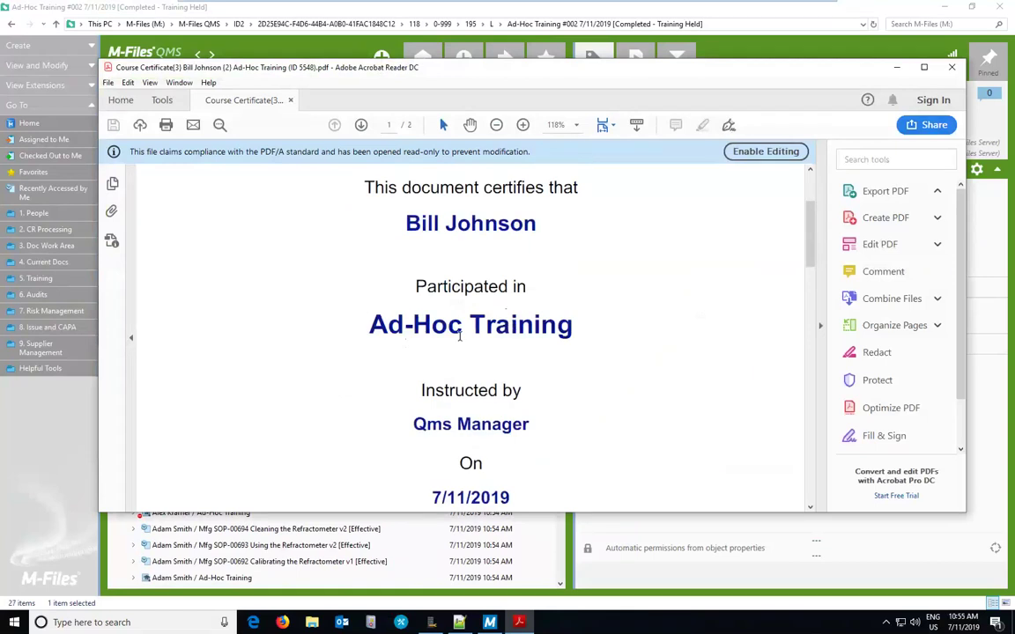
pyautogui.scroll(-8, 460, 340)
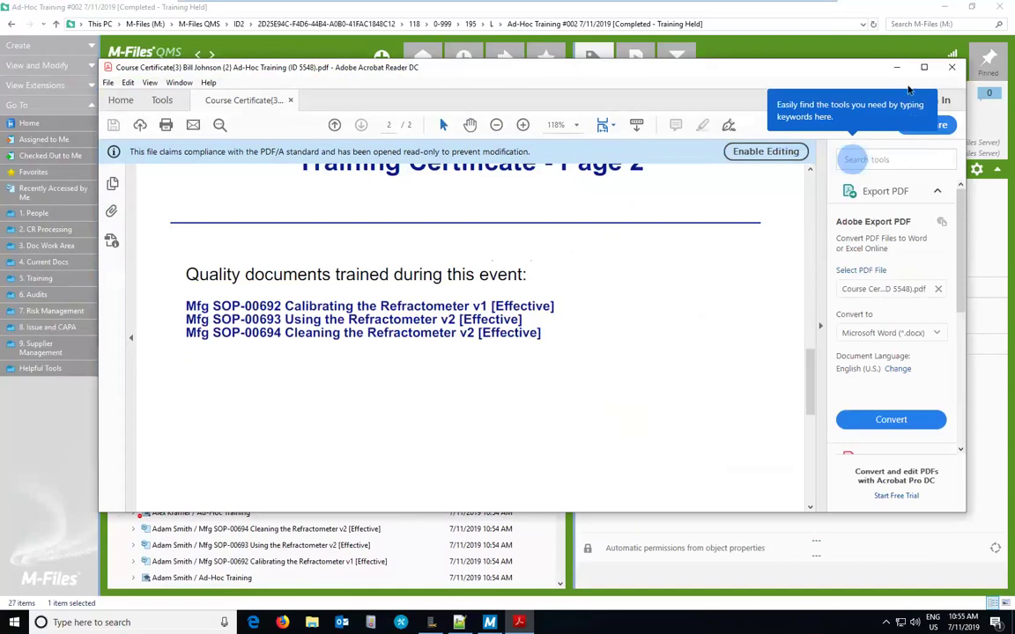
pyautogui.click(954, 69)
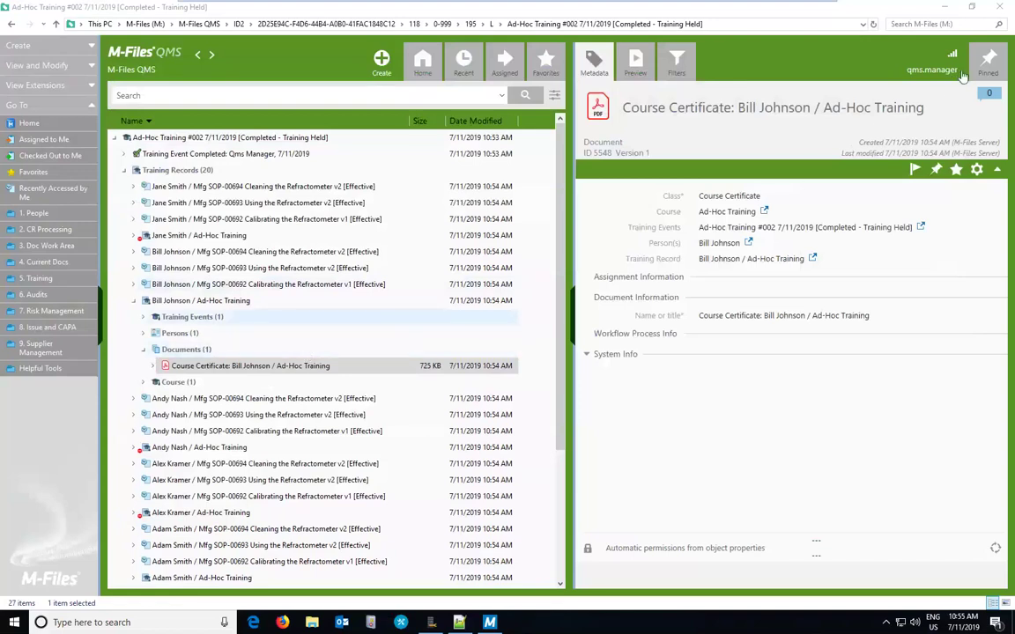
# Step: Trace Customer Audit #89's Refractometer finding through Preventive Action #211 to Ad-Hoc Training #002
pyautogui.click(988, 63)
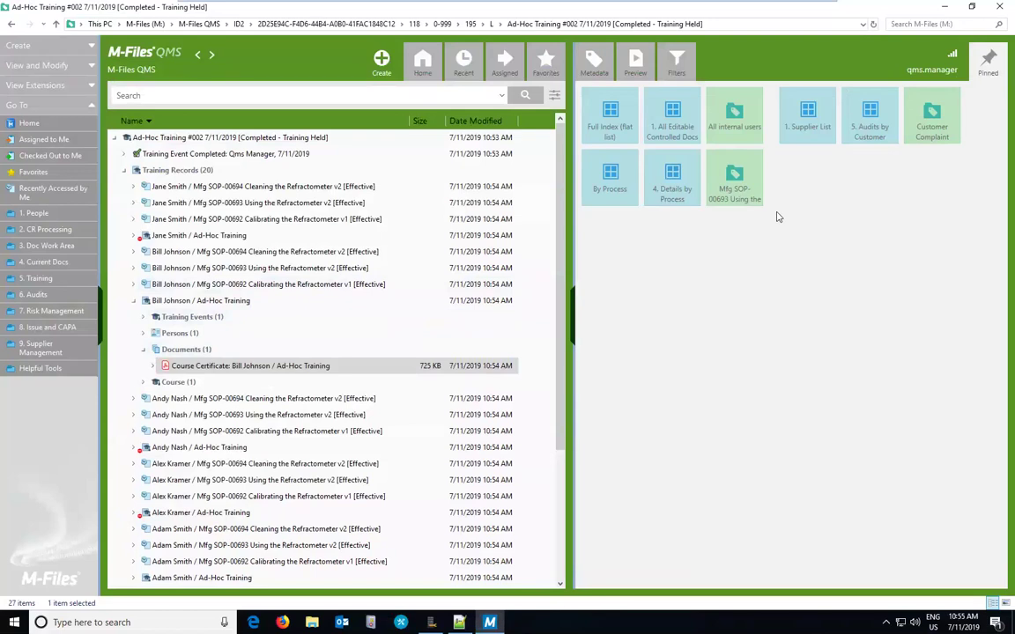
pyautogui.click(866, 131)
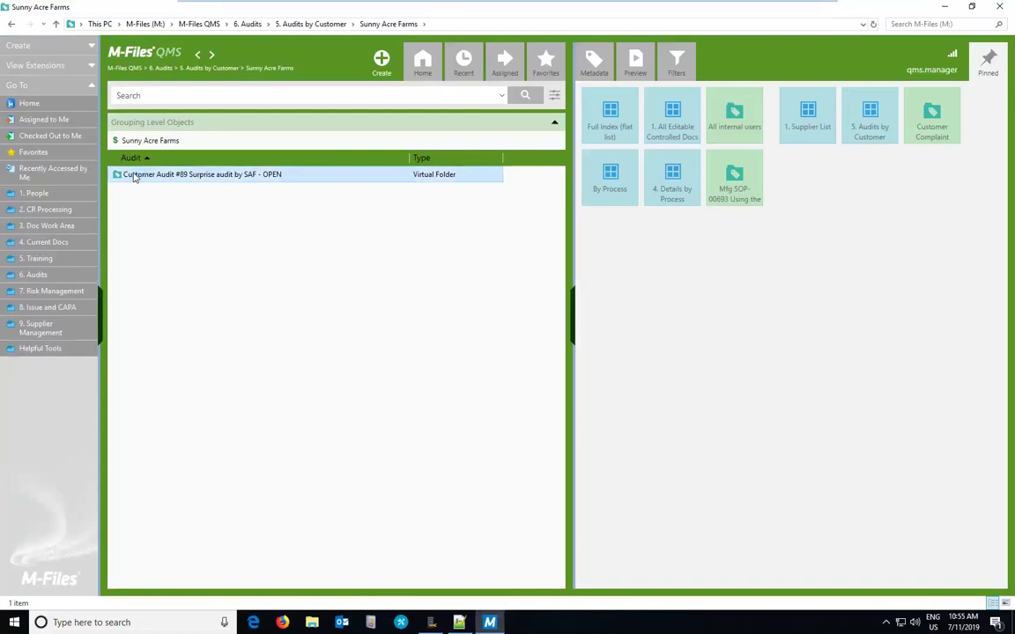
pyautogui.doubleClick(133, 176)
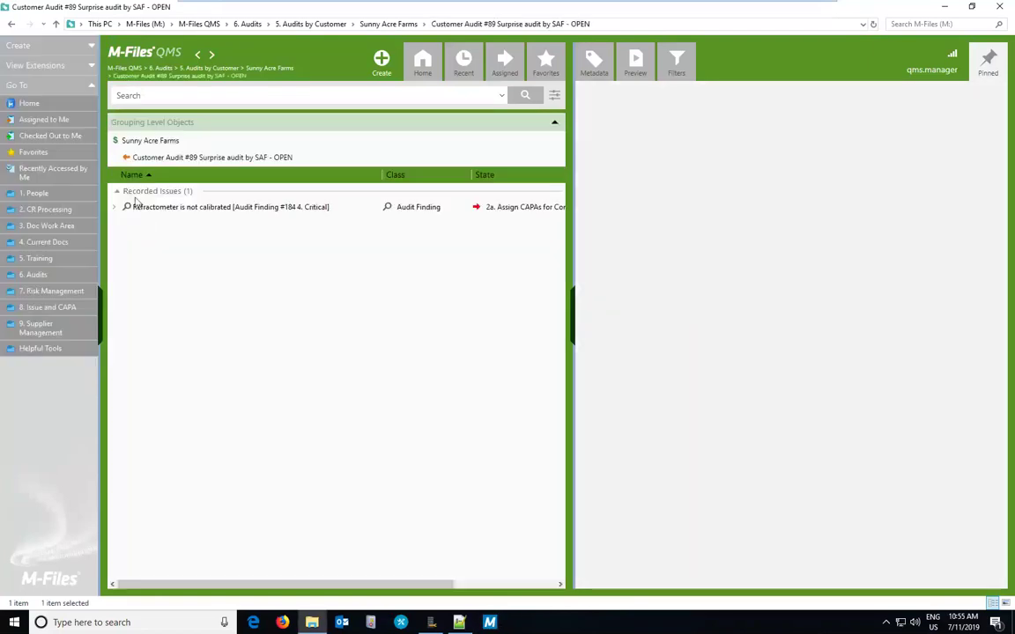
pyautogui.click(114, 206)
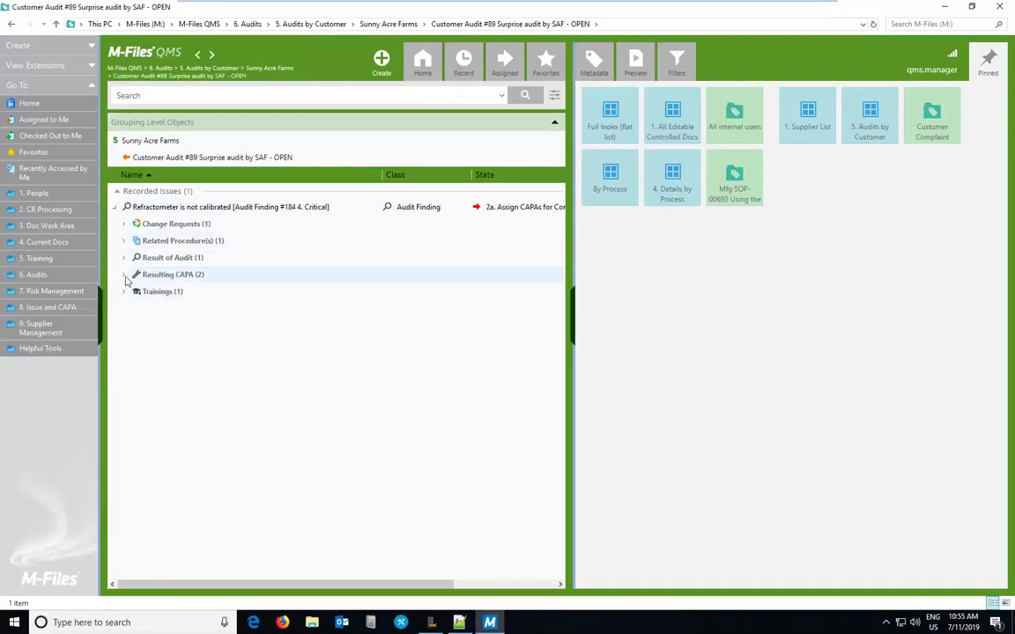
pyautogui.click(123, 275)
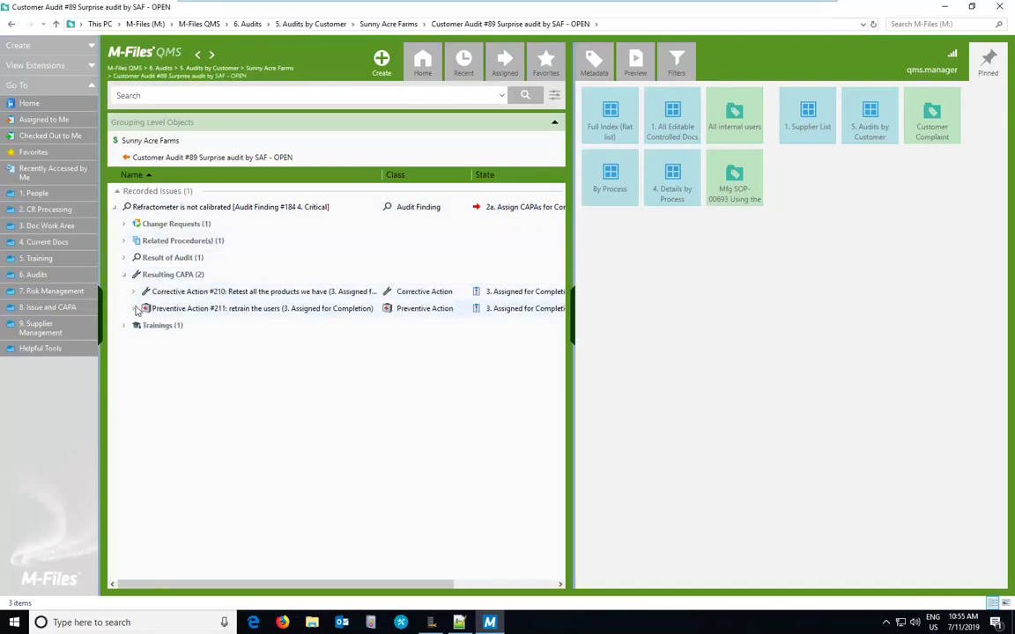
pyautogui.click(134, 308)
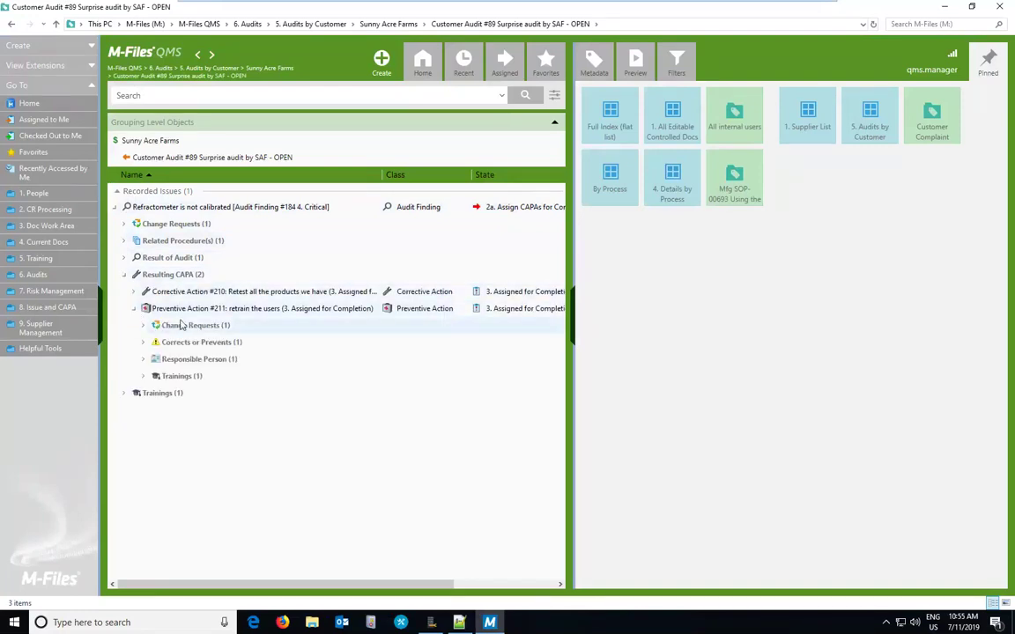
pyautogui.click(143, 325)
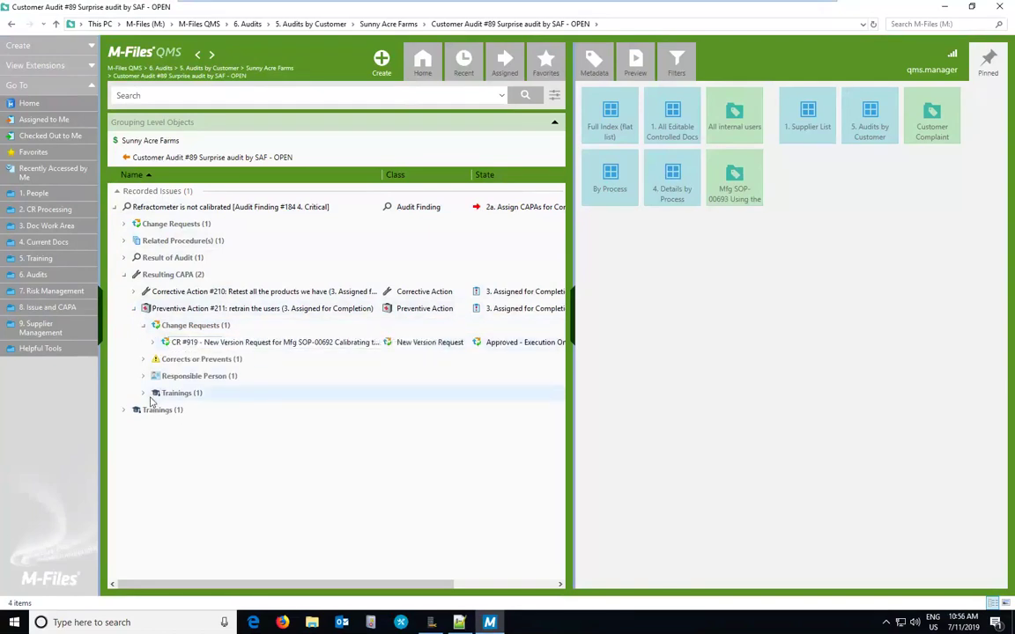
pyautogui.click(143, 393)
pyautogui.click(208, 411)
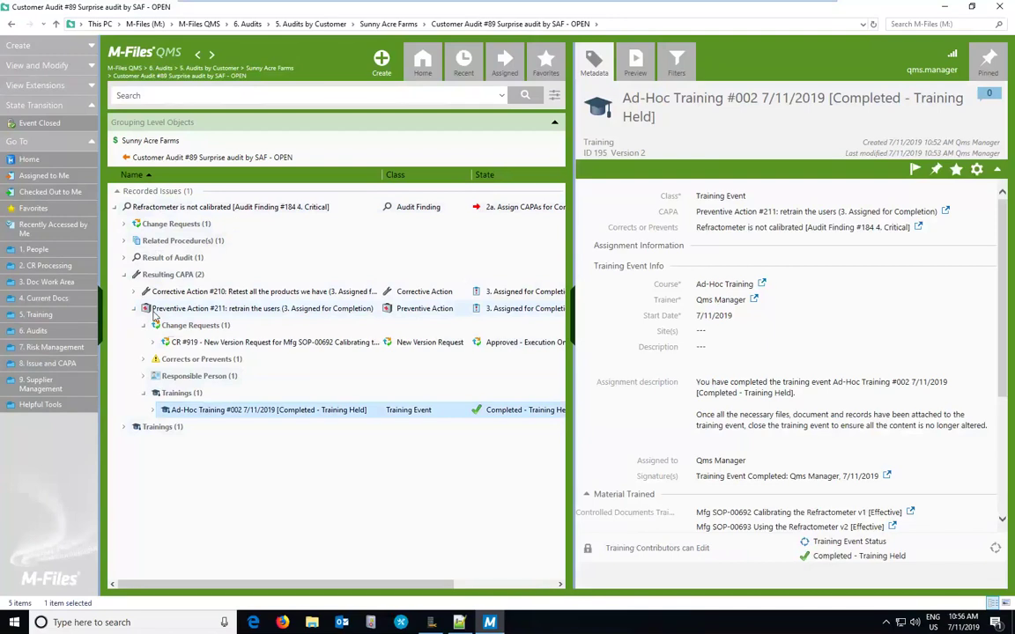
# Step: From Home, open 8. Issue and CAPA > Closed Issues and its 2019 folder
pyautogui.click(413, 71)
pyautogui.click(421, 65)
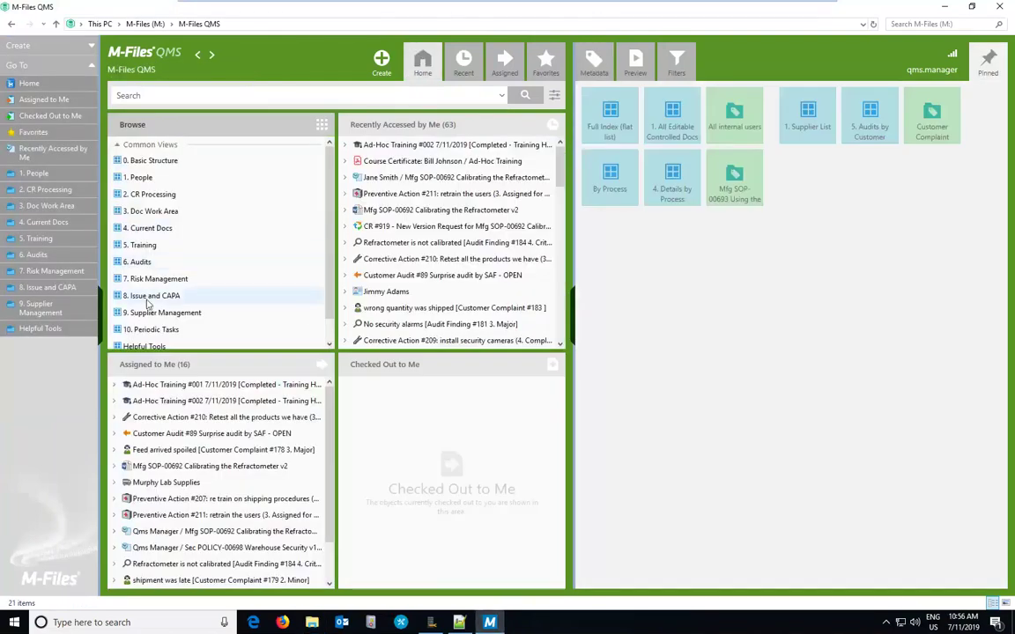
pyautogui.click(146, 297)
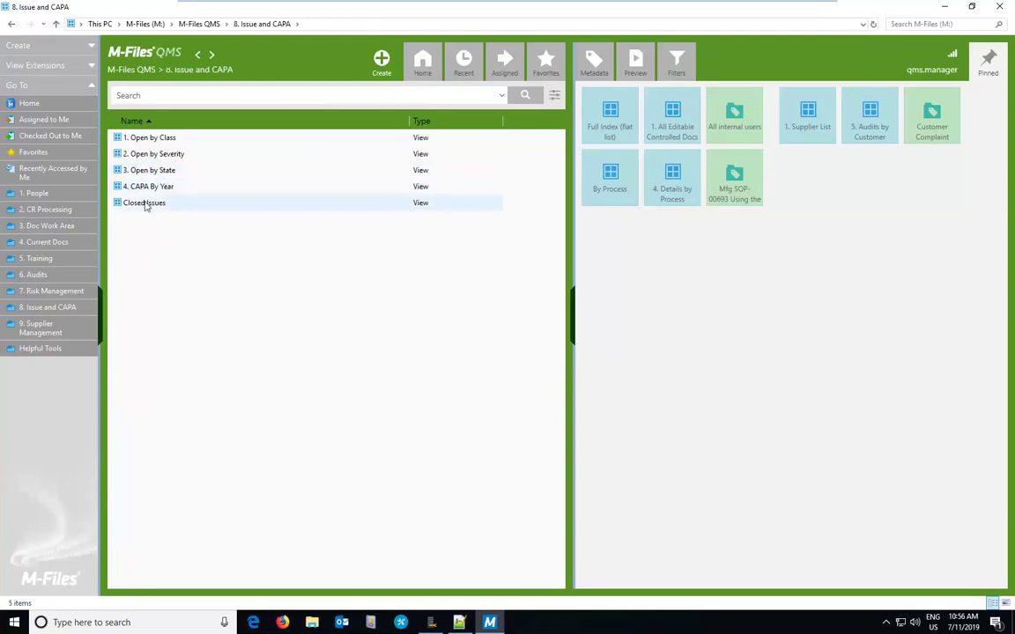
pyautogui.doubleClick(145, 203)
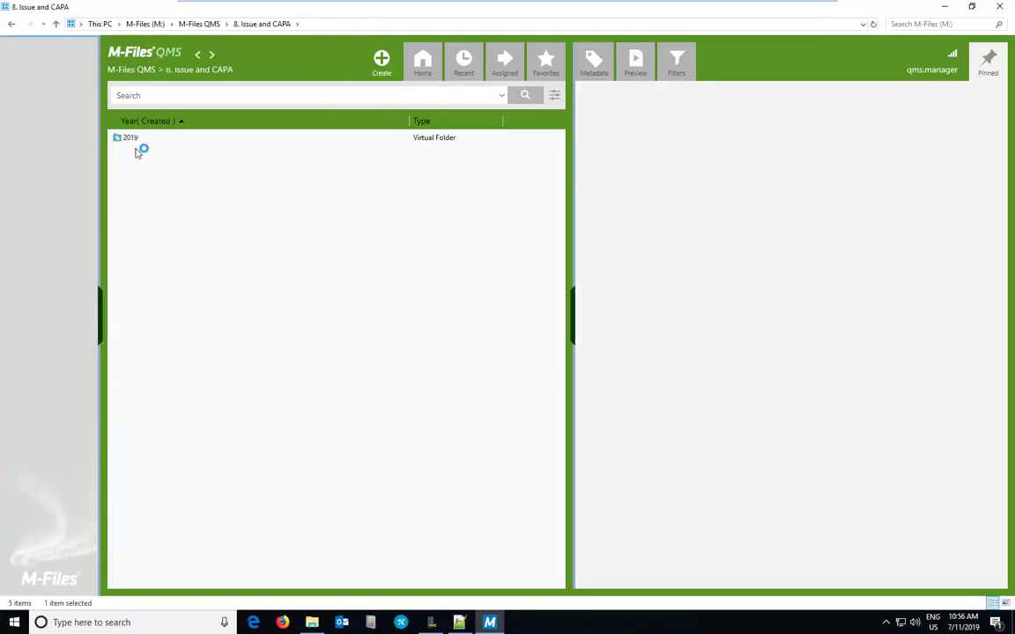
pyautogui.doubleClick(132, 139)
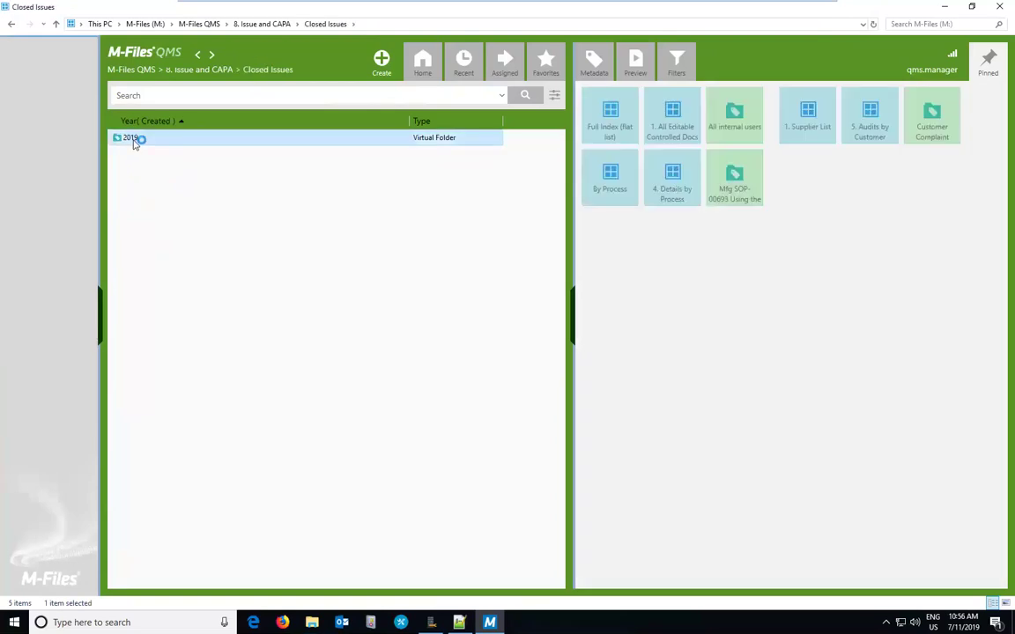